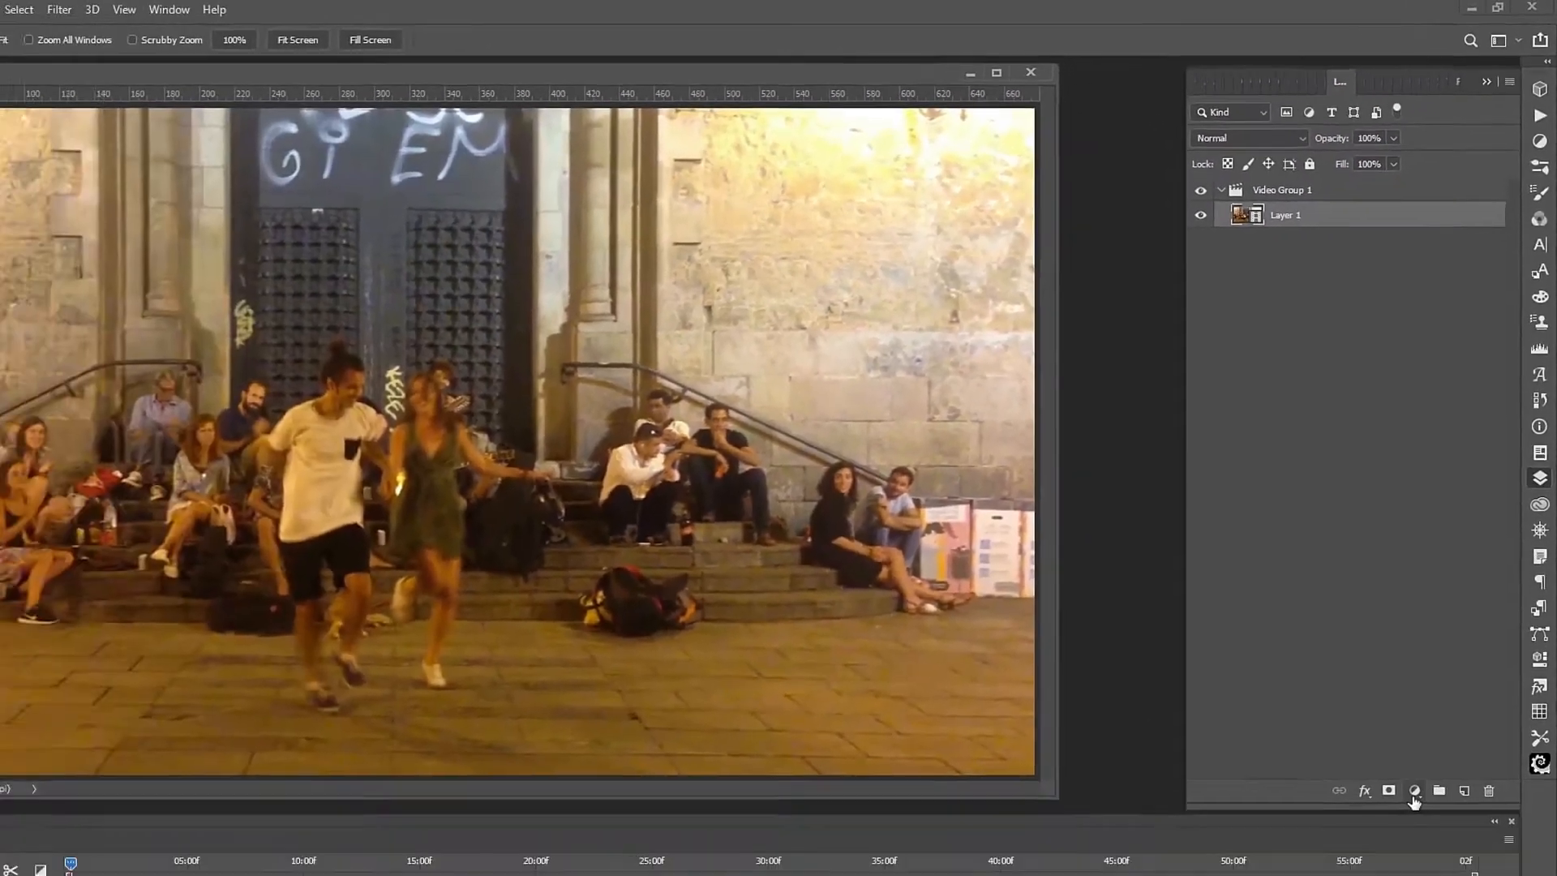
Add a Curves adjustment auto-corrected with Find Dark & Light Colors and Snap Neutral Midtones.
{"action": "left_click", "coordinate": [1300, 875]}
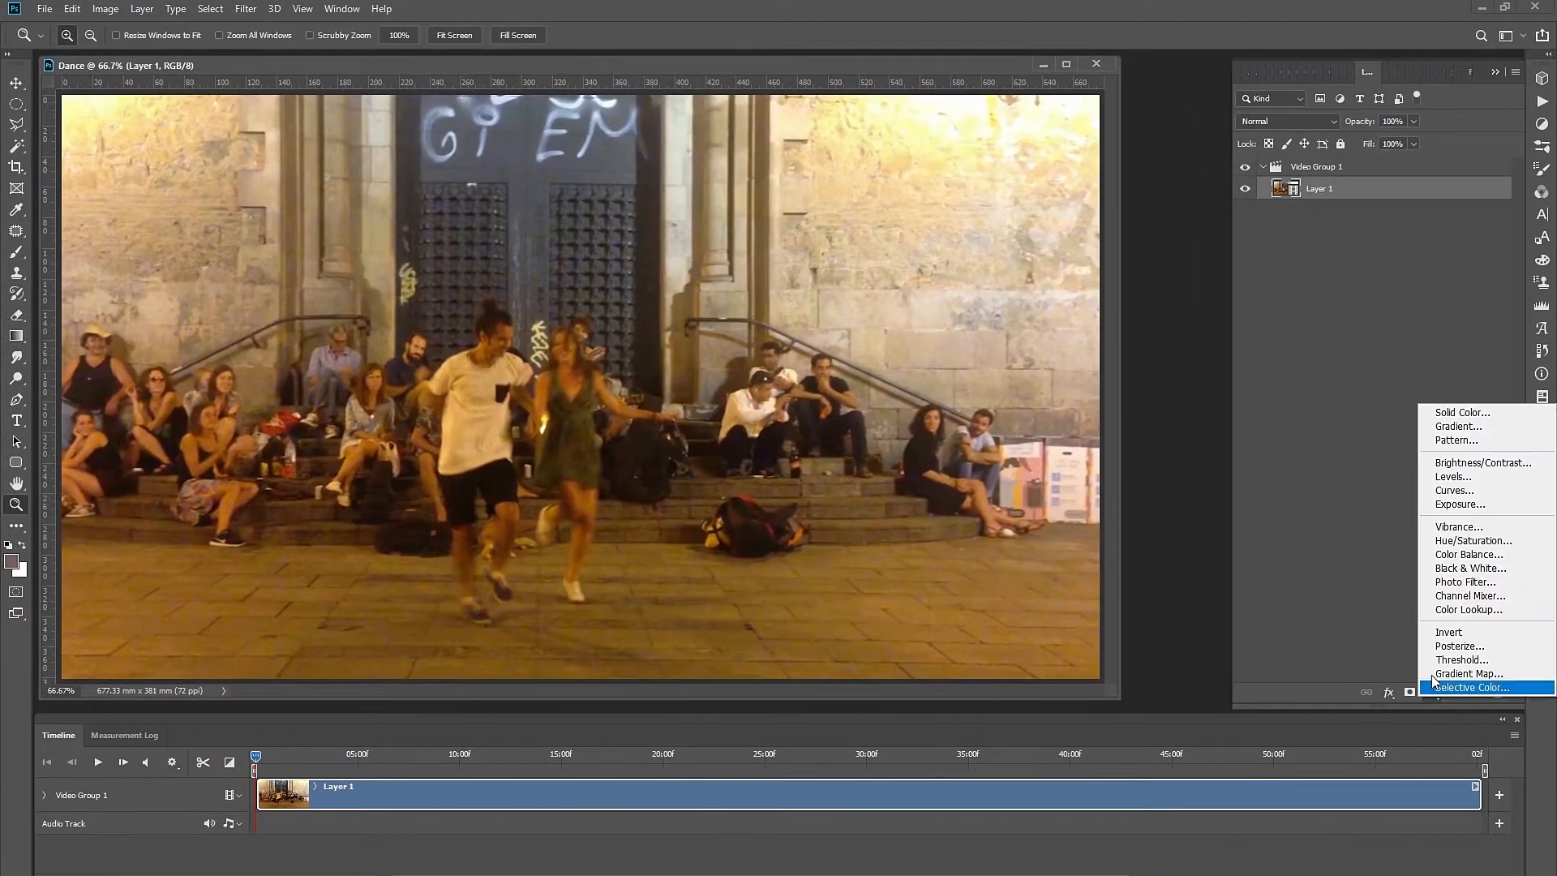
{"action": "left_click", "coordinate": [1448, 491]}
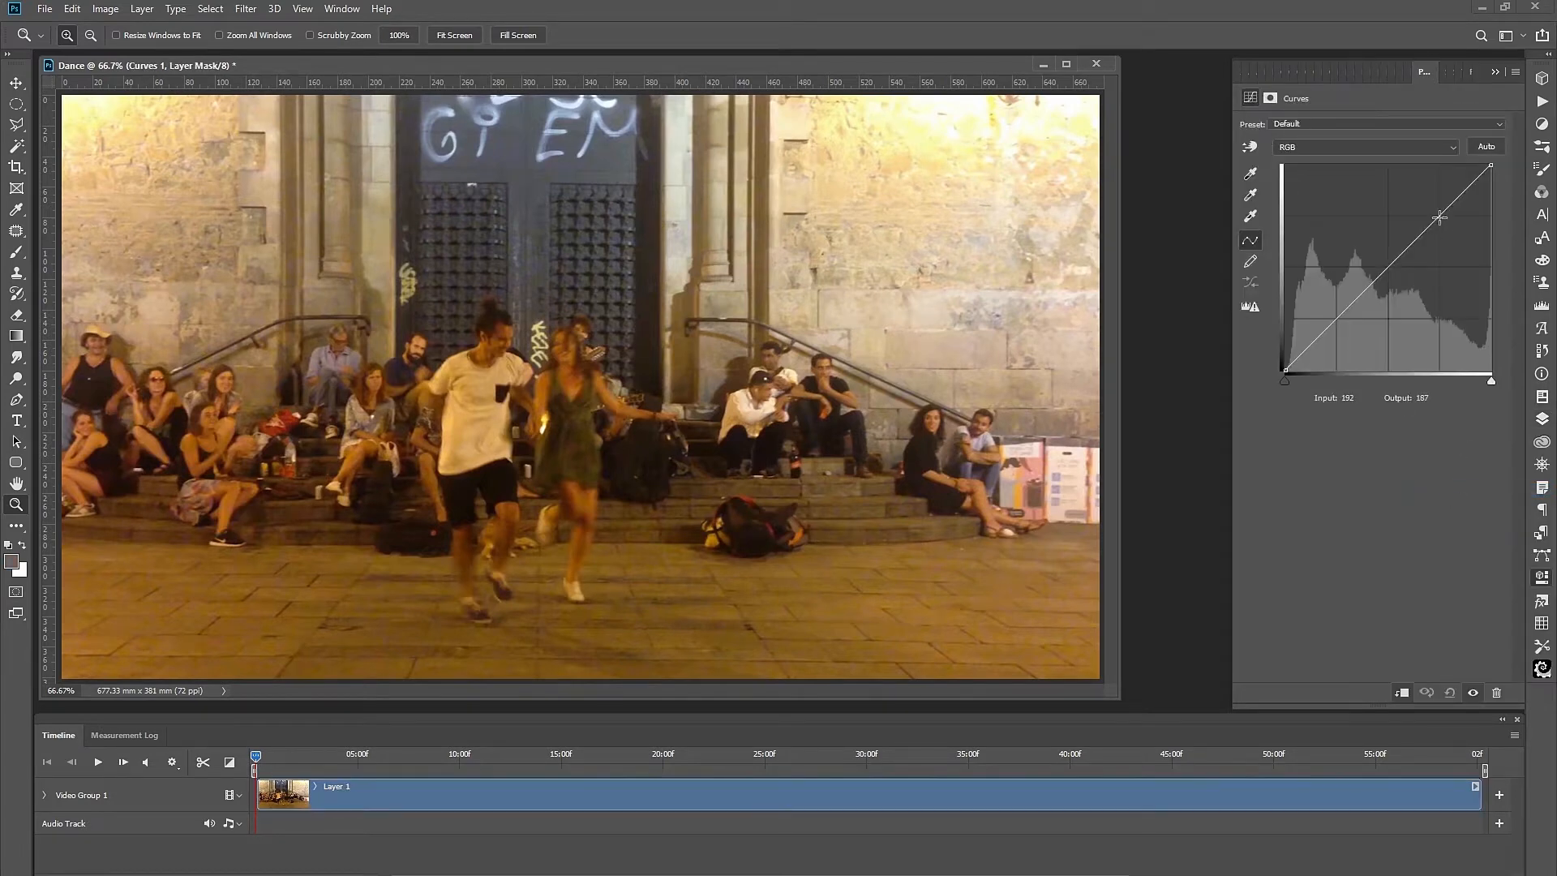
{"action": "key", "text": "alt"}
{"action": "left_click", "coordinate": [1487, 148], "text": "alt"}
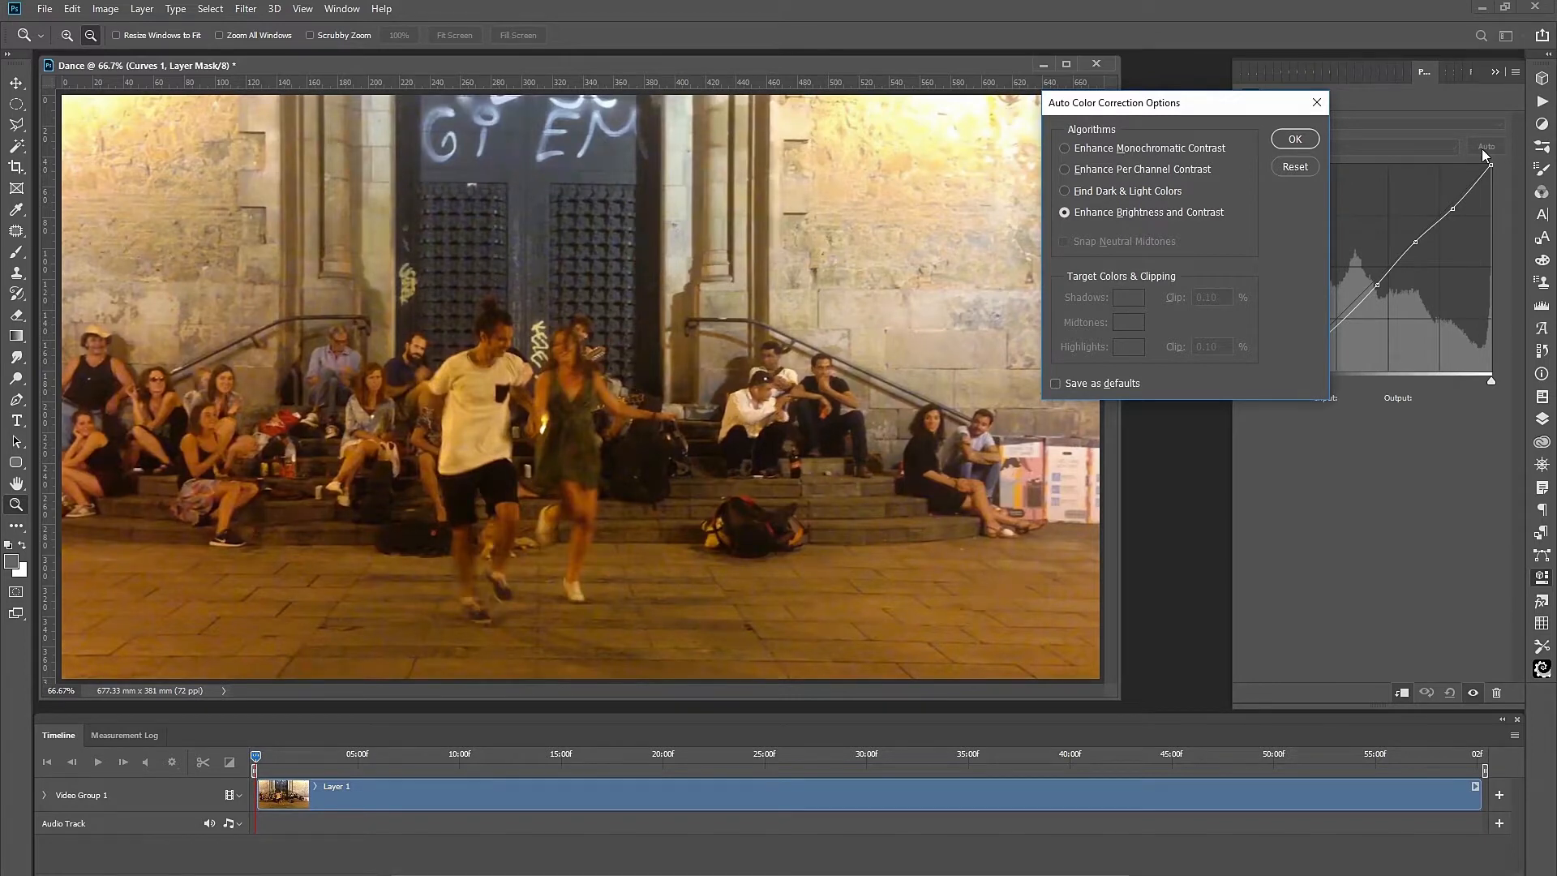
{"action": "left_click", "coordinate": [1064, 191]}
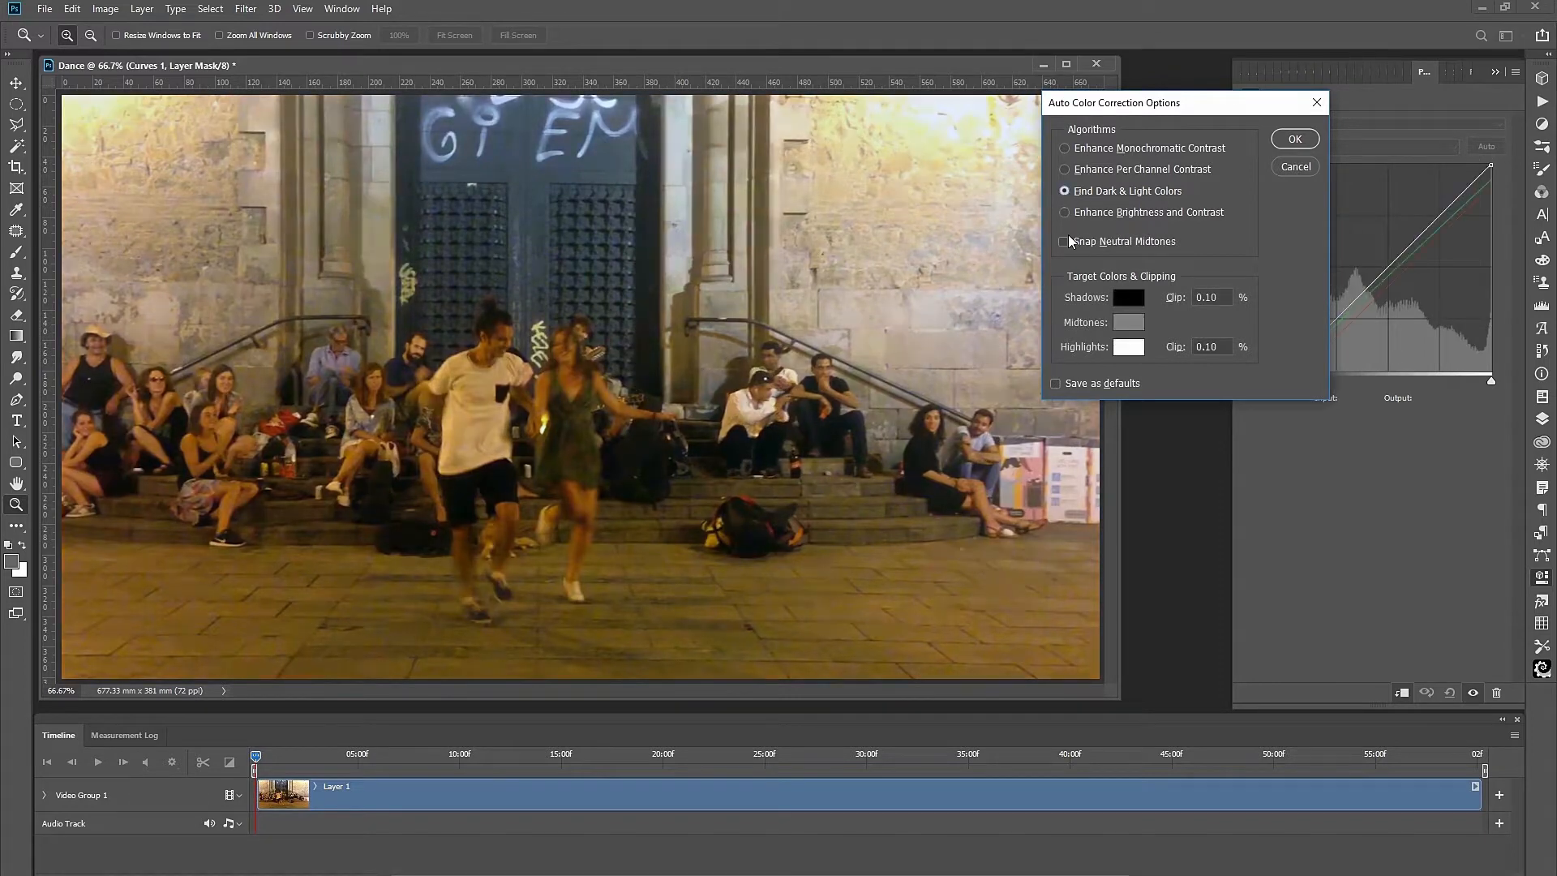
{"action": "left_click", "coordinate": [1063, 241]}
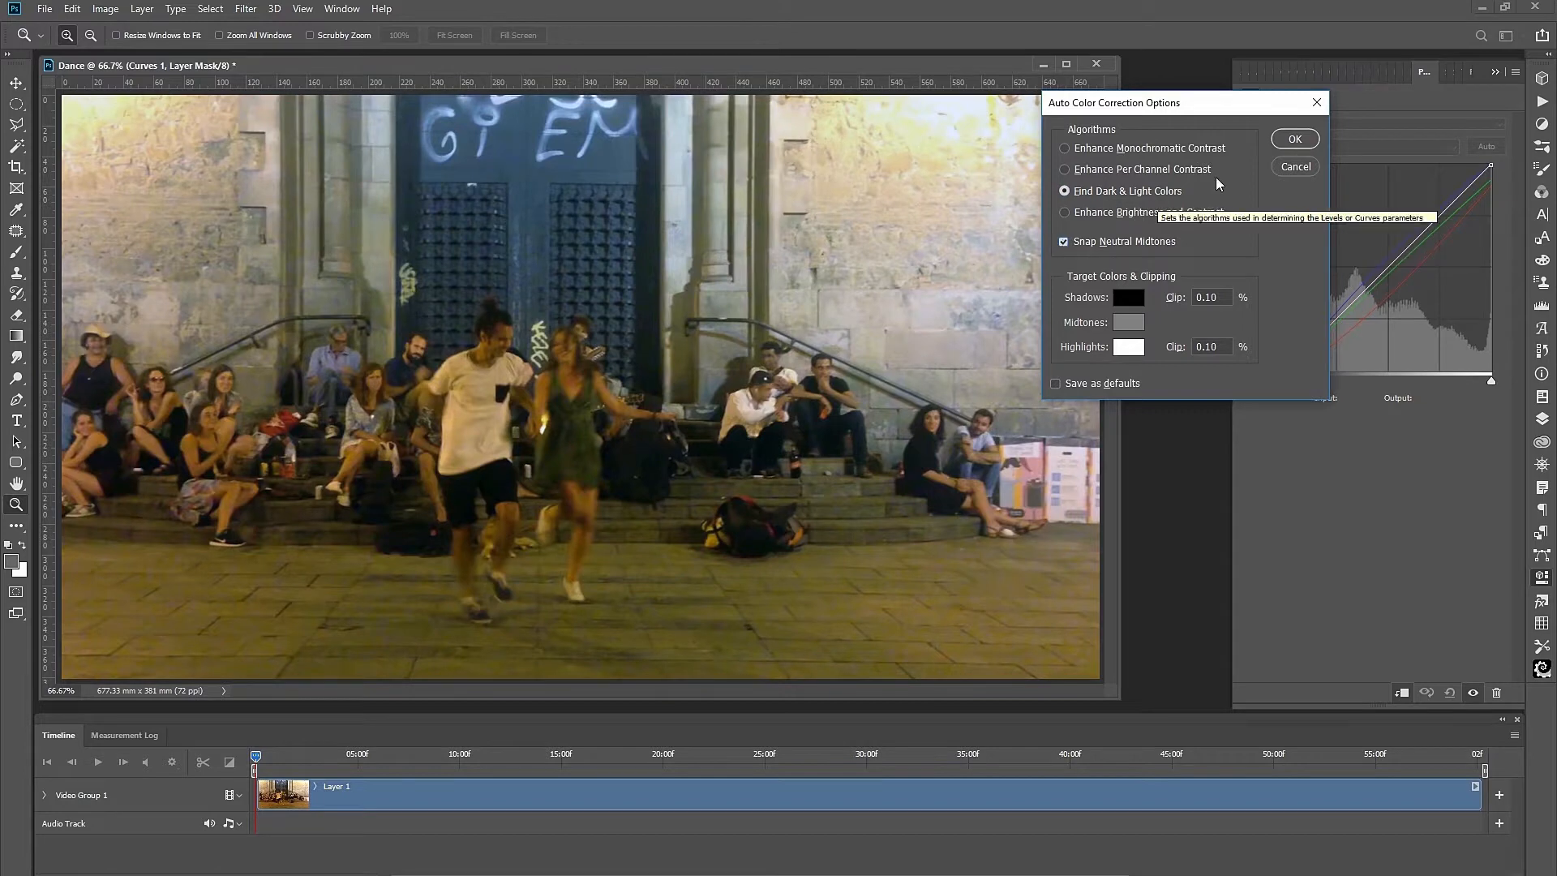
{"action": "left_click", "coordinate": [1295, 139]}
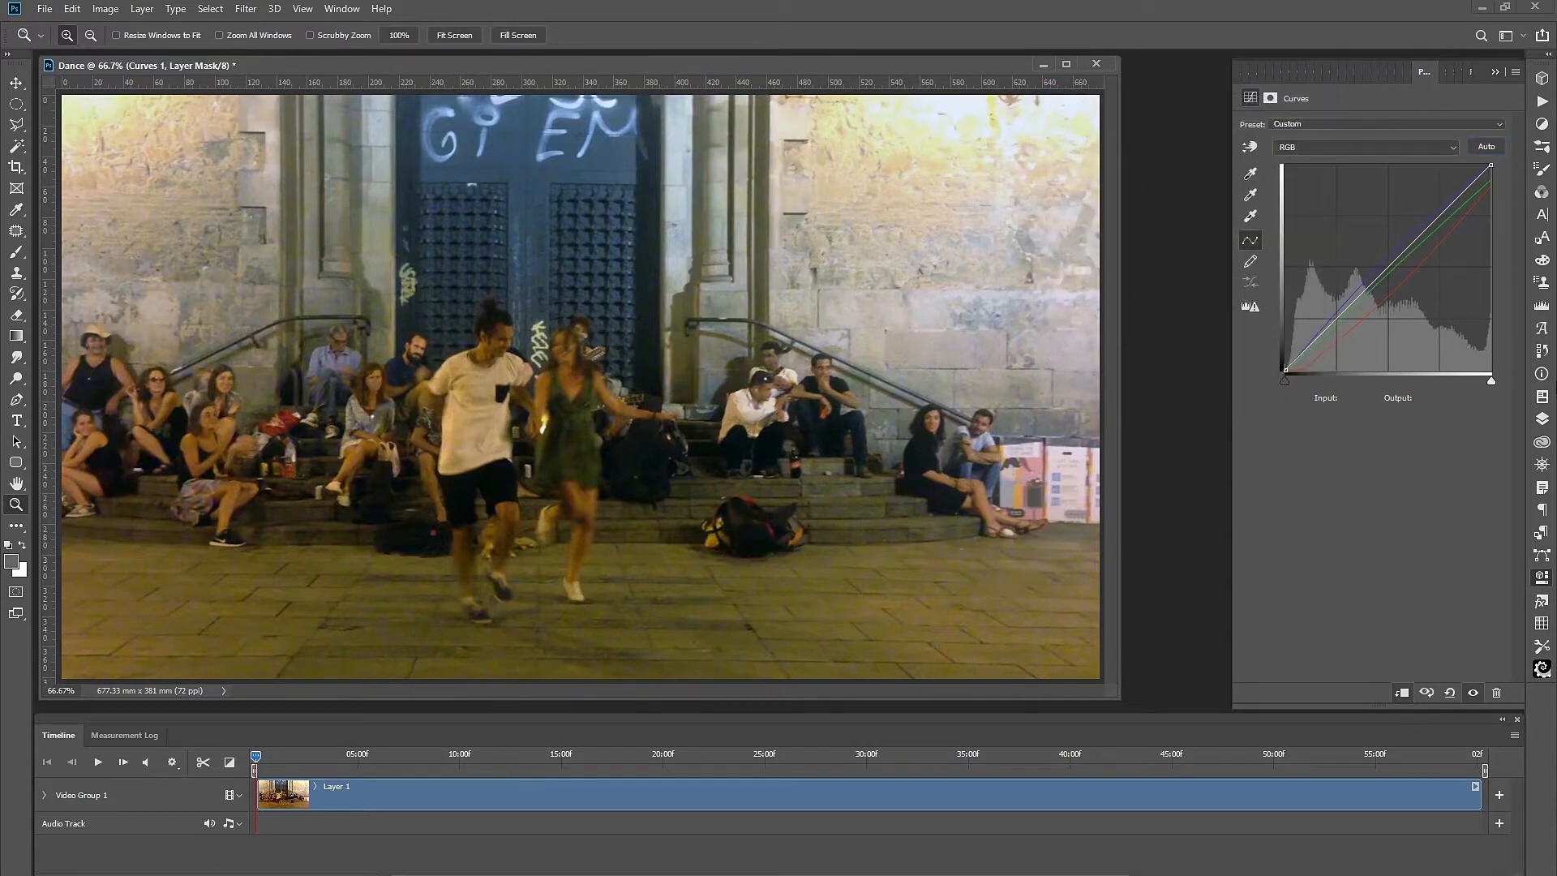
{"action": "left_click", "coordinate": [1540, 420]}
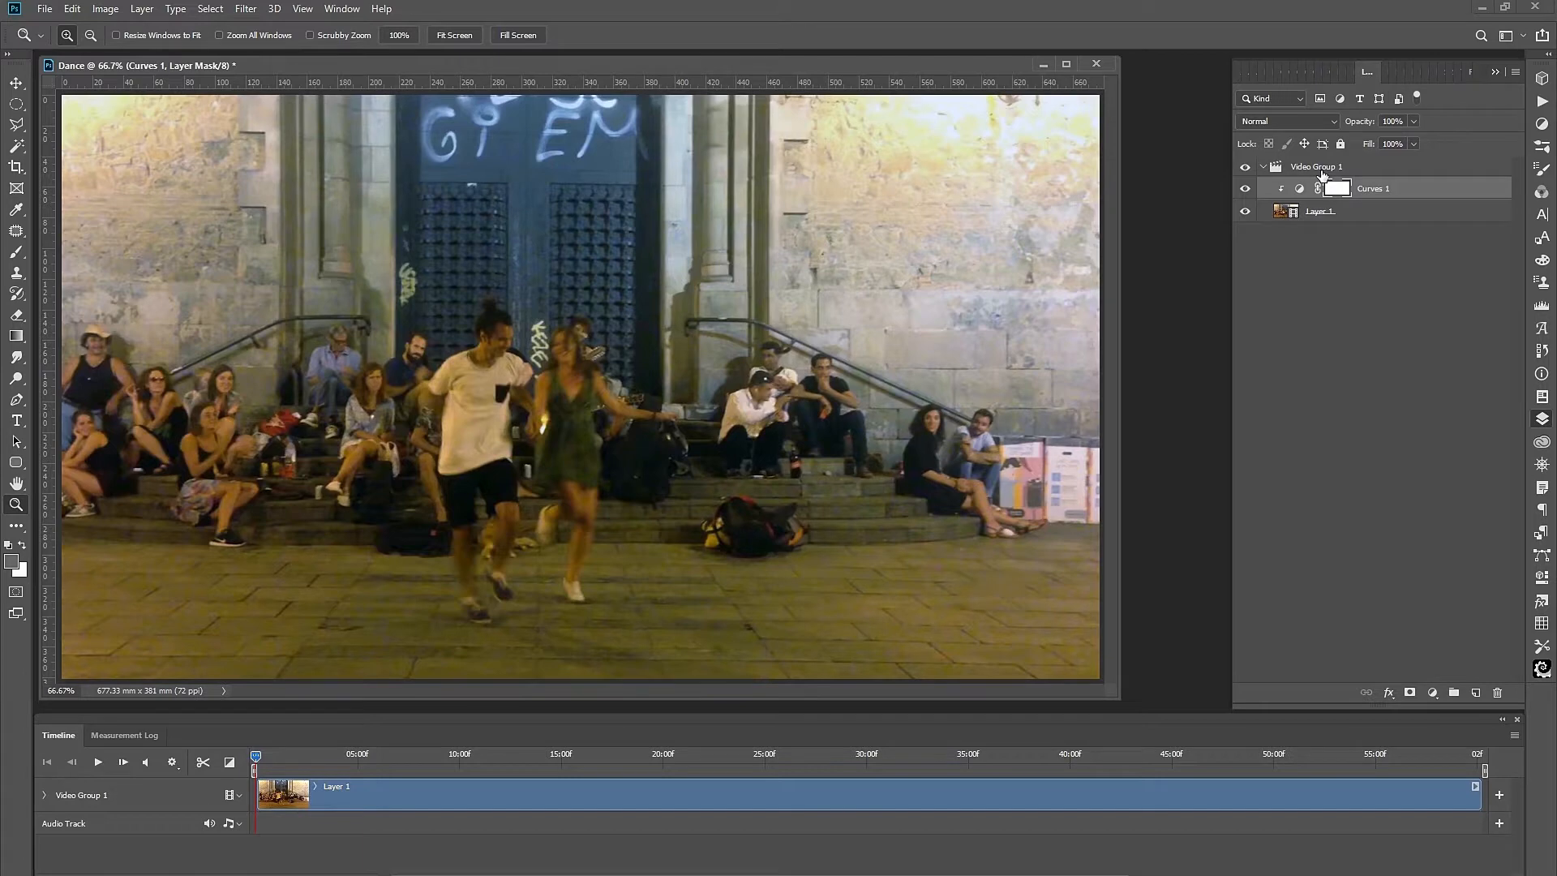
Collapse Video Group 1 and convert it into a smart object.
{"action": "left_click", "coordinate": [1313, 171]}
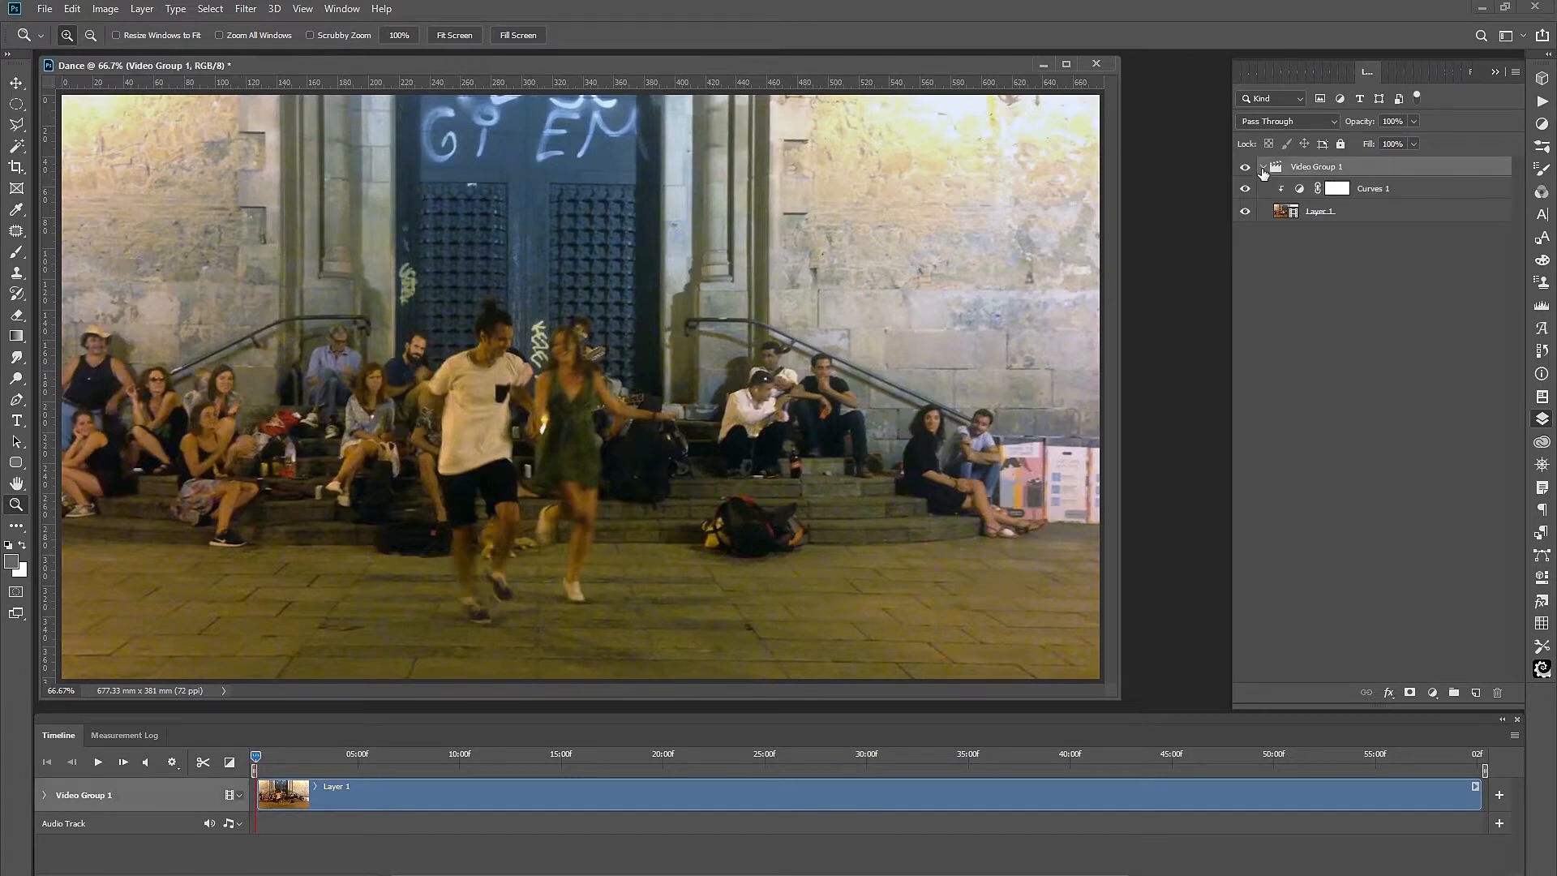
{"action": "left_click", "coordinate": [1263, 167]}
{"action": "right_click", "coordinate": [1313, 170]}
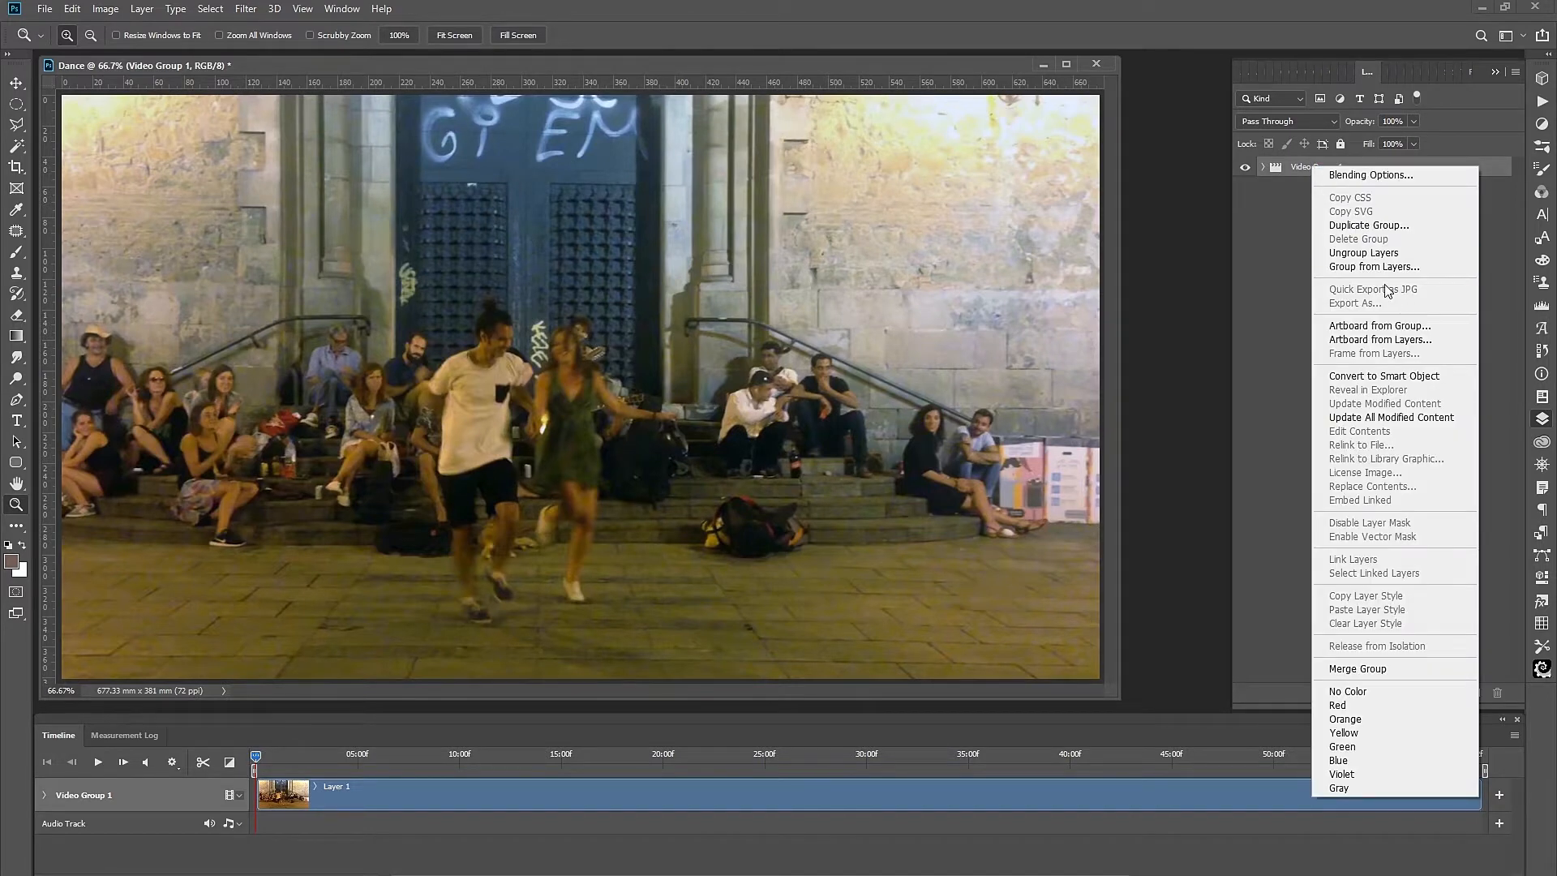
{"action": "left_click", "coordinate": [1385, 375]}
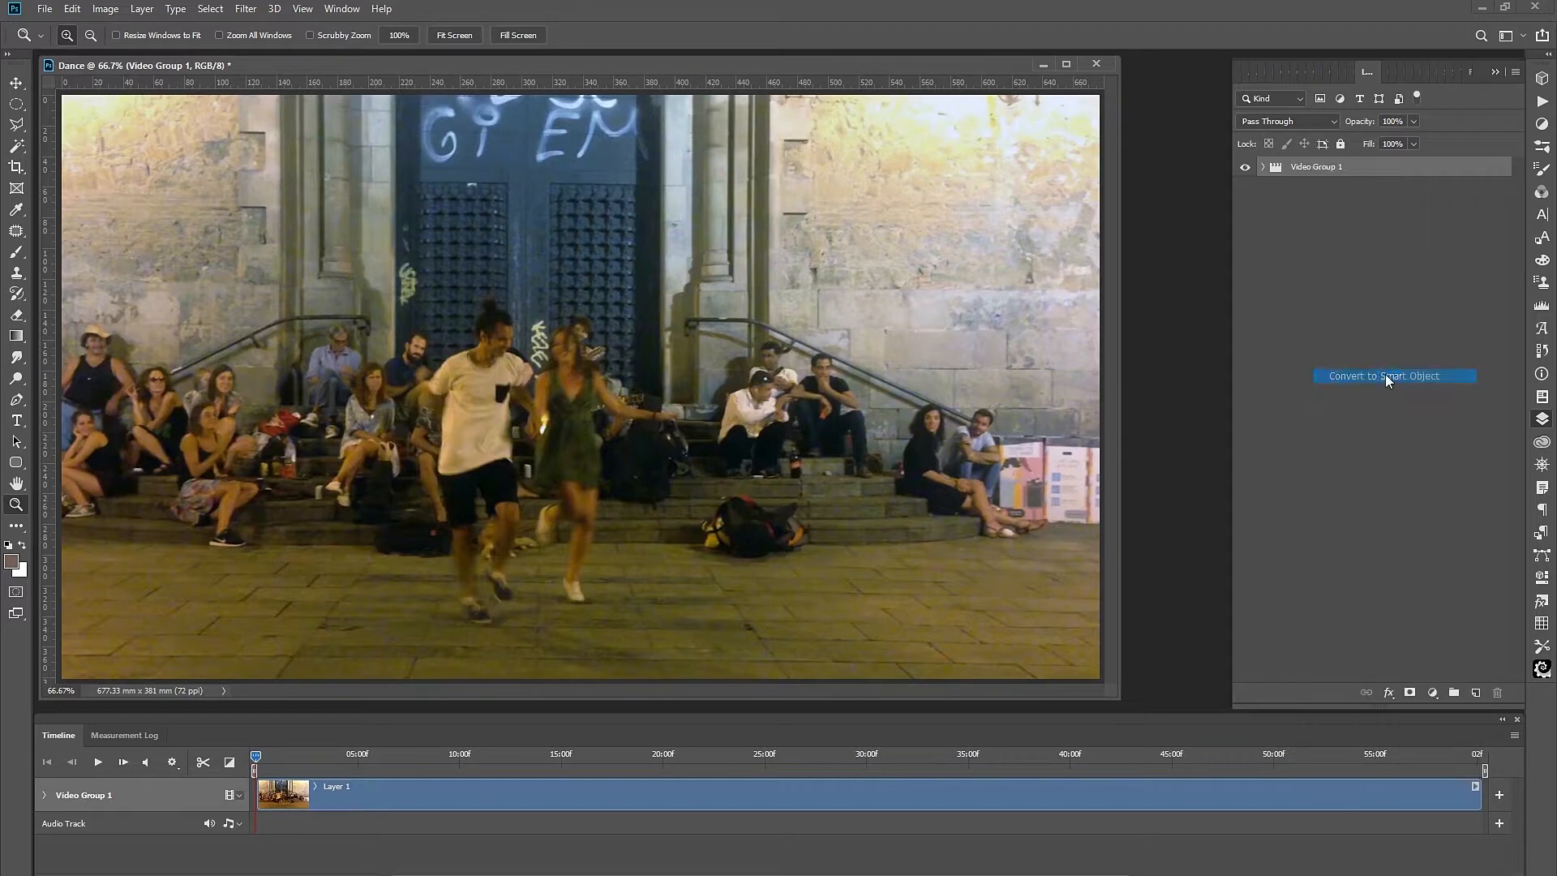
Set the document to 16 bits per channel and Lab Color without rasterizing.
{"action": "left_click", "coordinate": [108, 9]}
{"action": "mouse_move", "coordinate": [115, 29]}
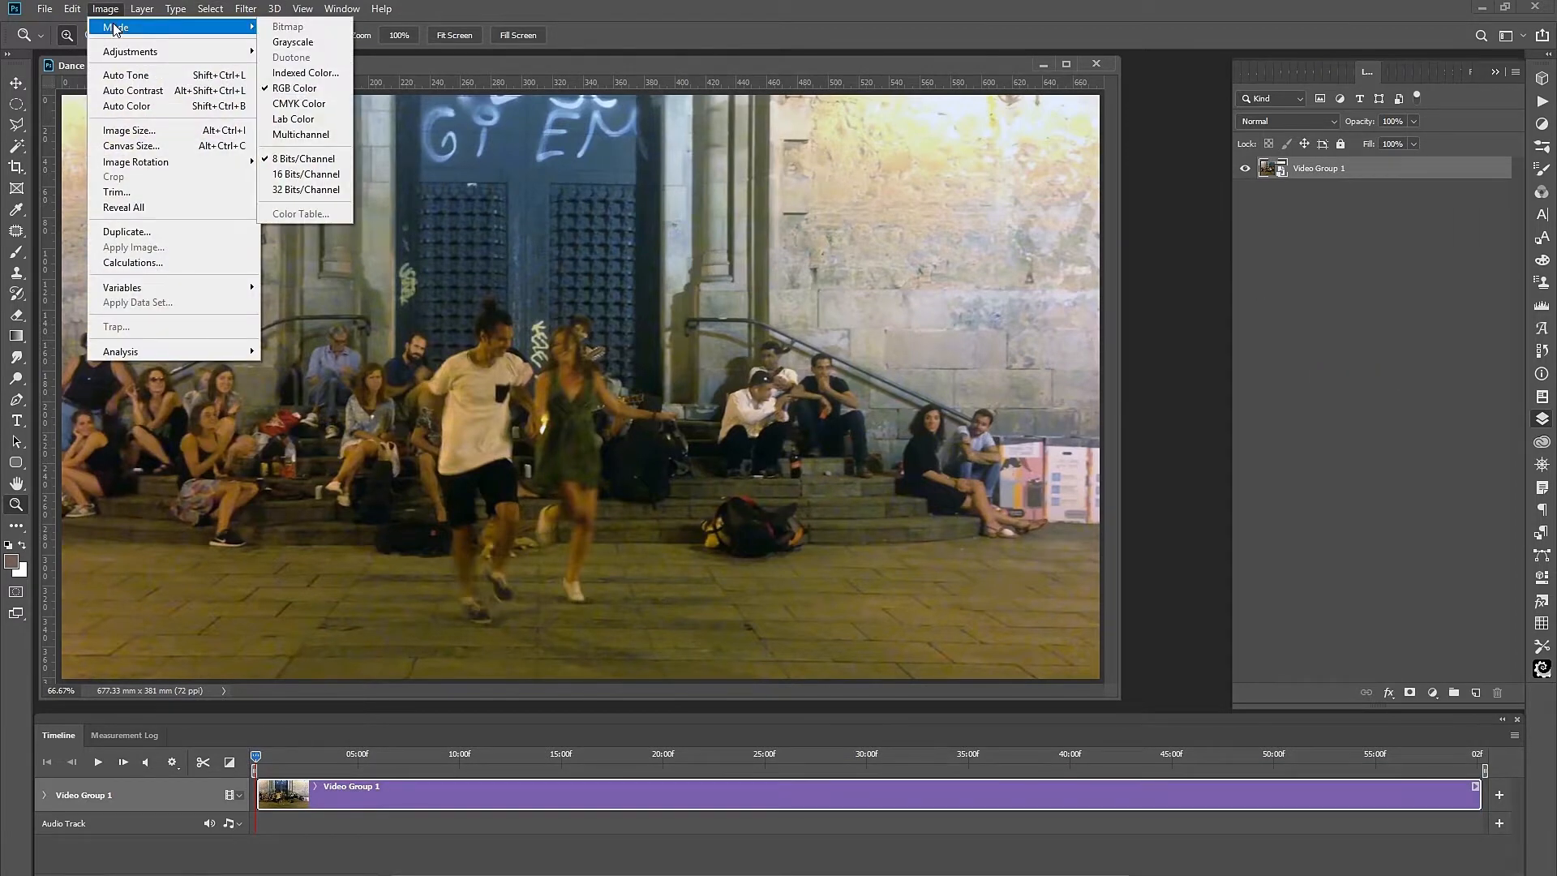
{"action": "left_click", "coordinate": [306, 173]}
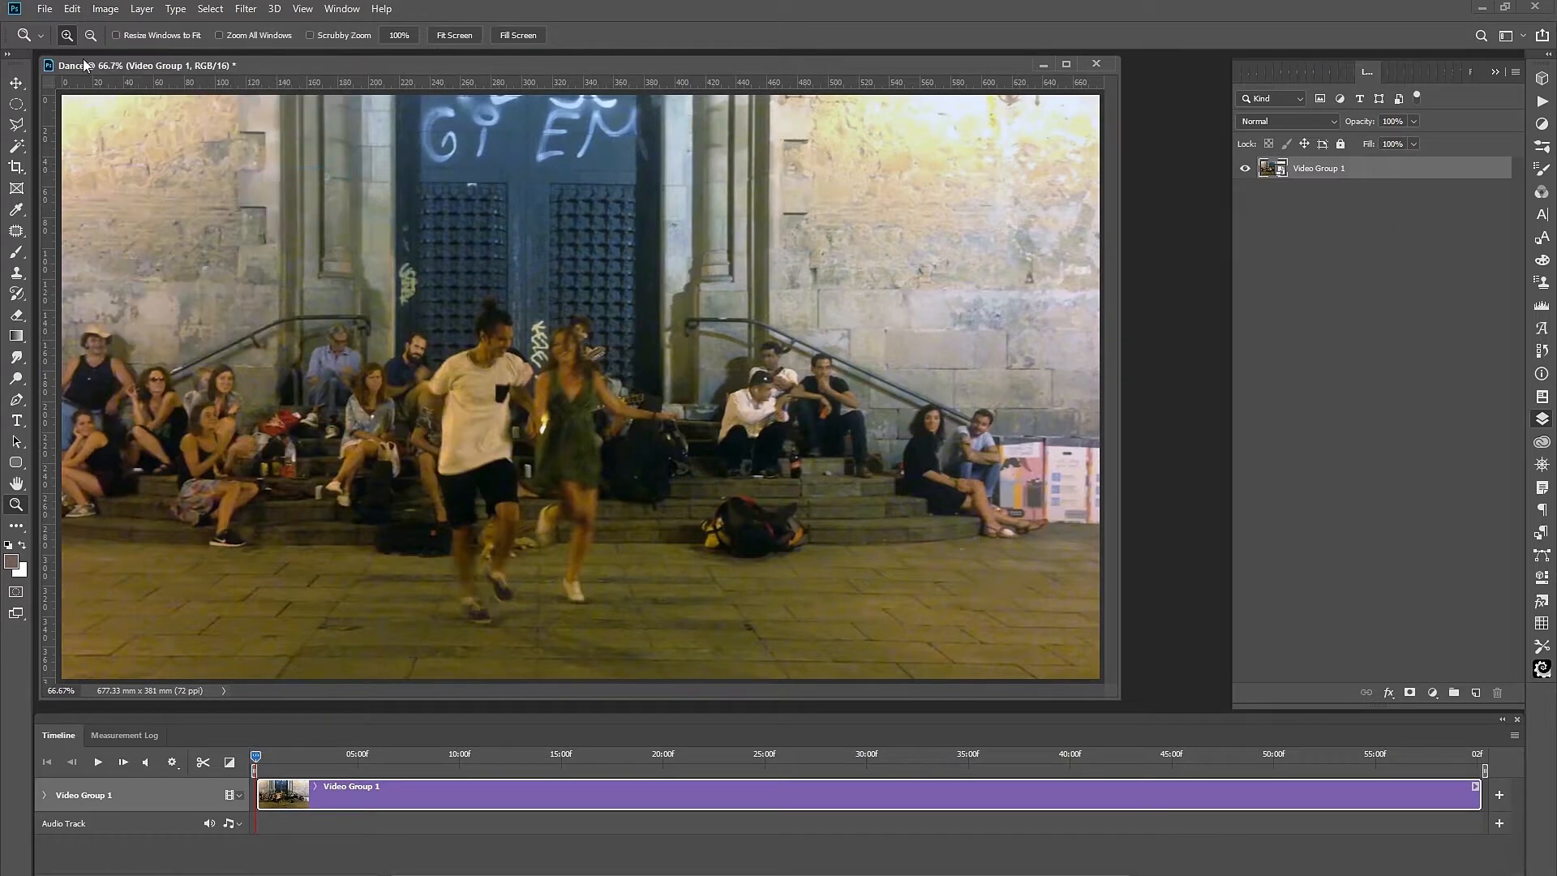
{"action": "left_click", "coordinate": [105, 9]}
{"action": "mouse_move", "coordinate": [123, 26]}
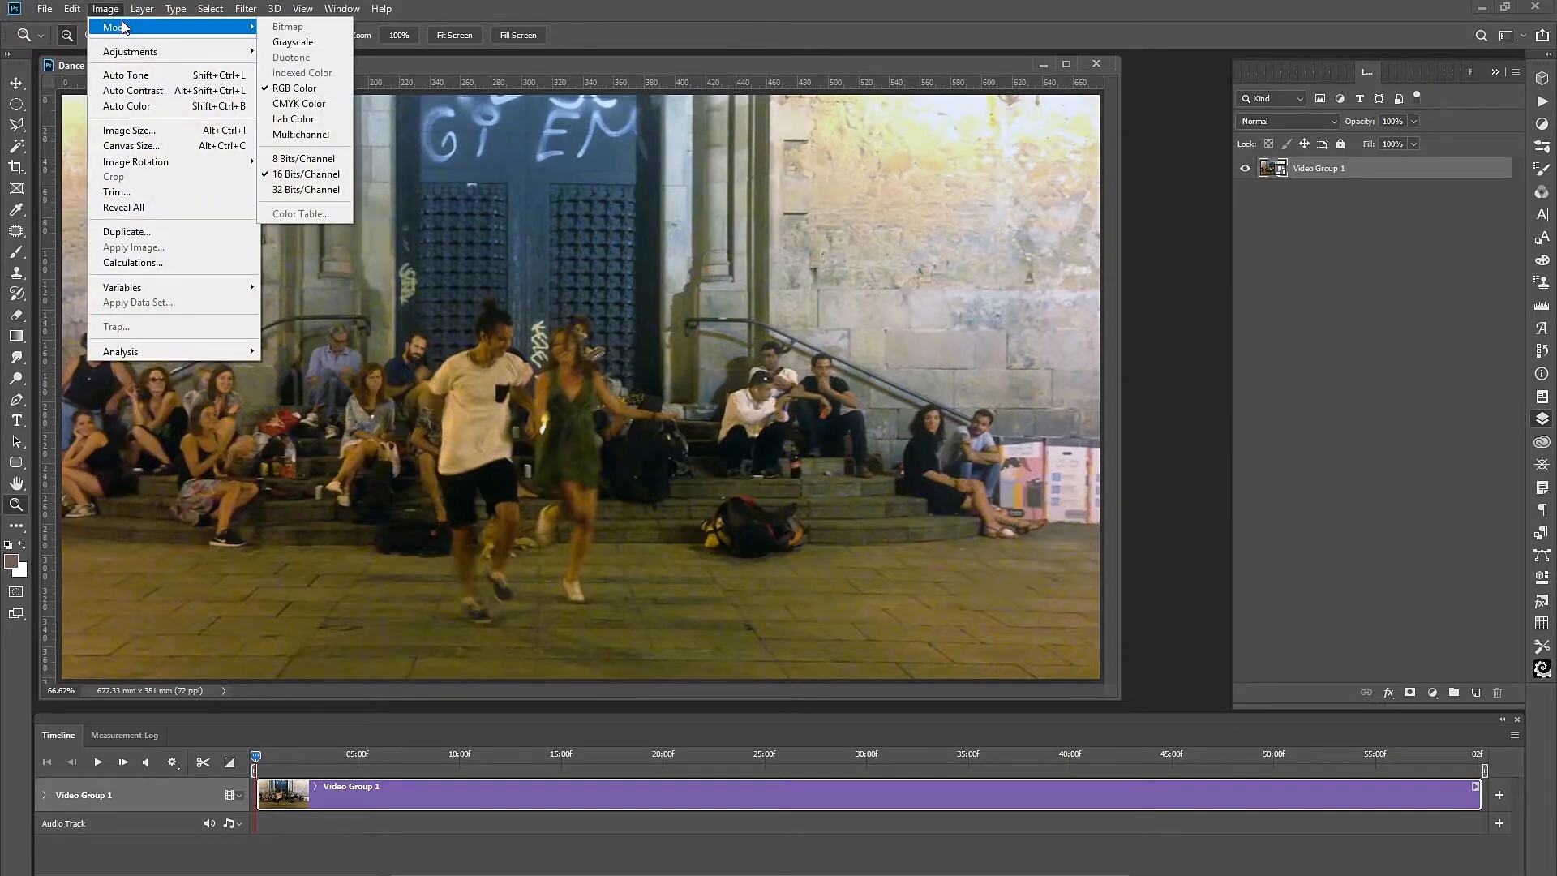
{"action": "left_click", "coordinate": [303, 104]}
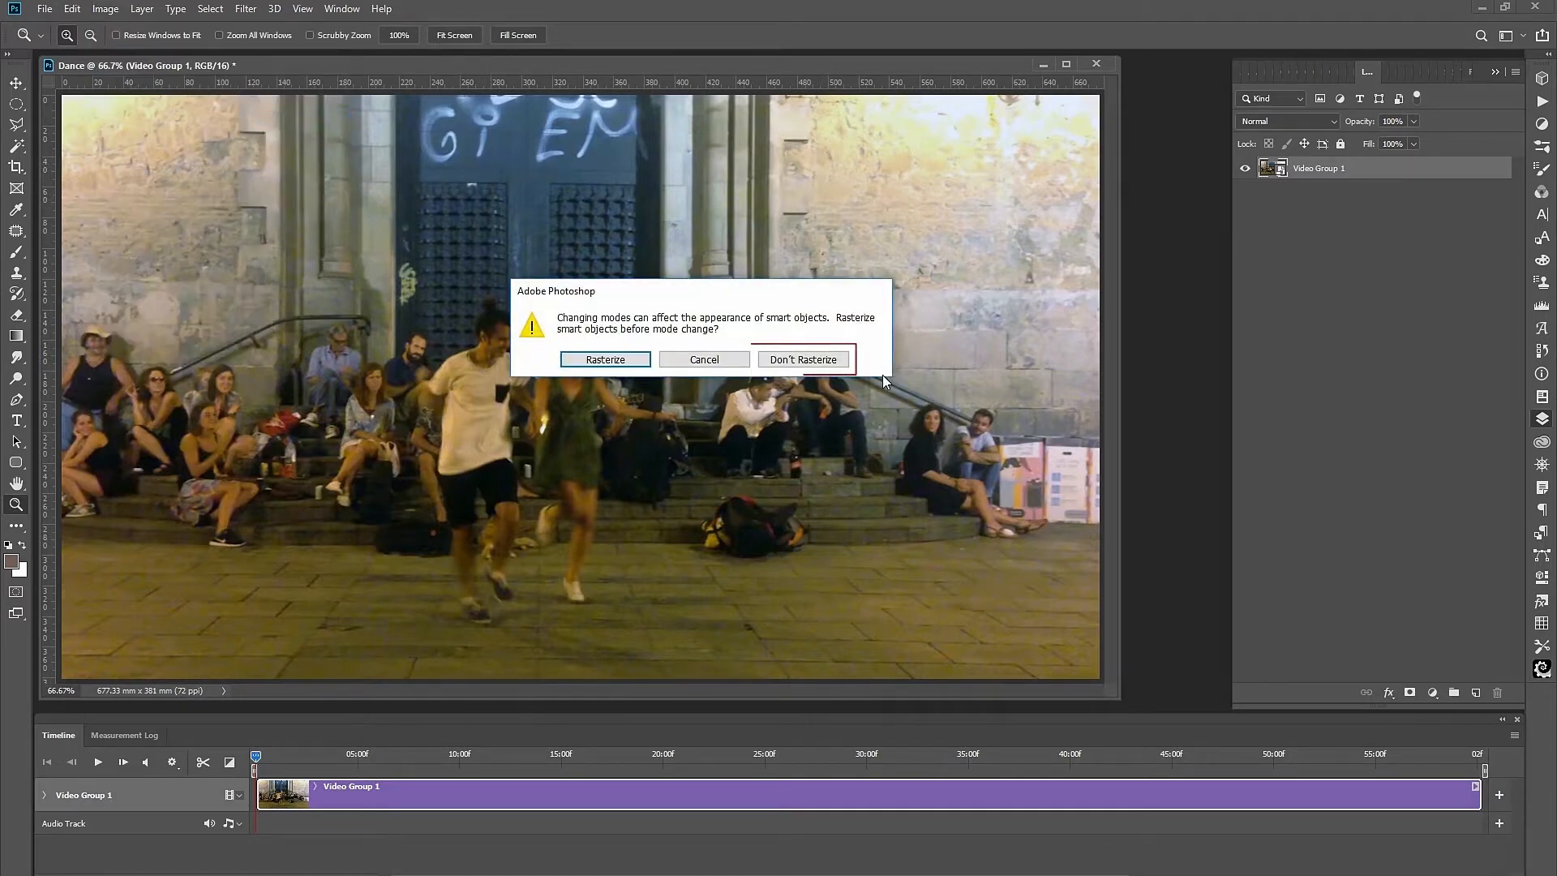
{"action": "left_click", "coordinate": [800, 362]}
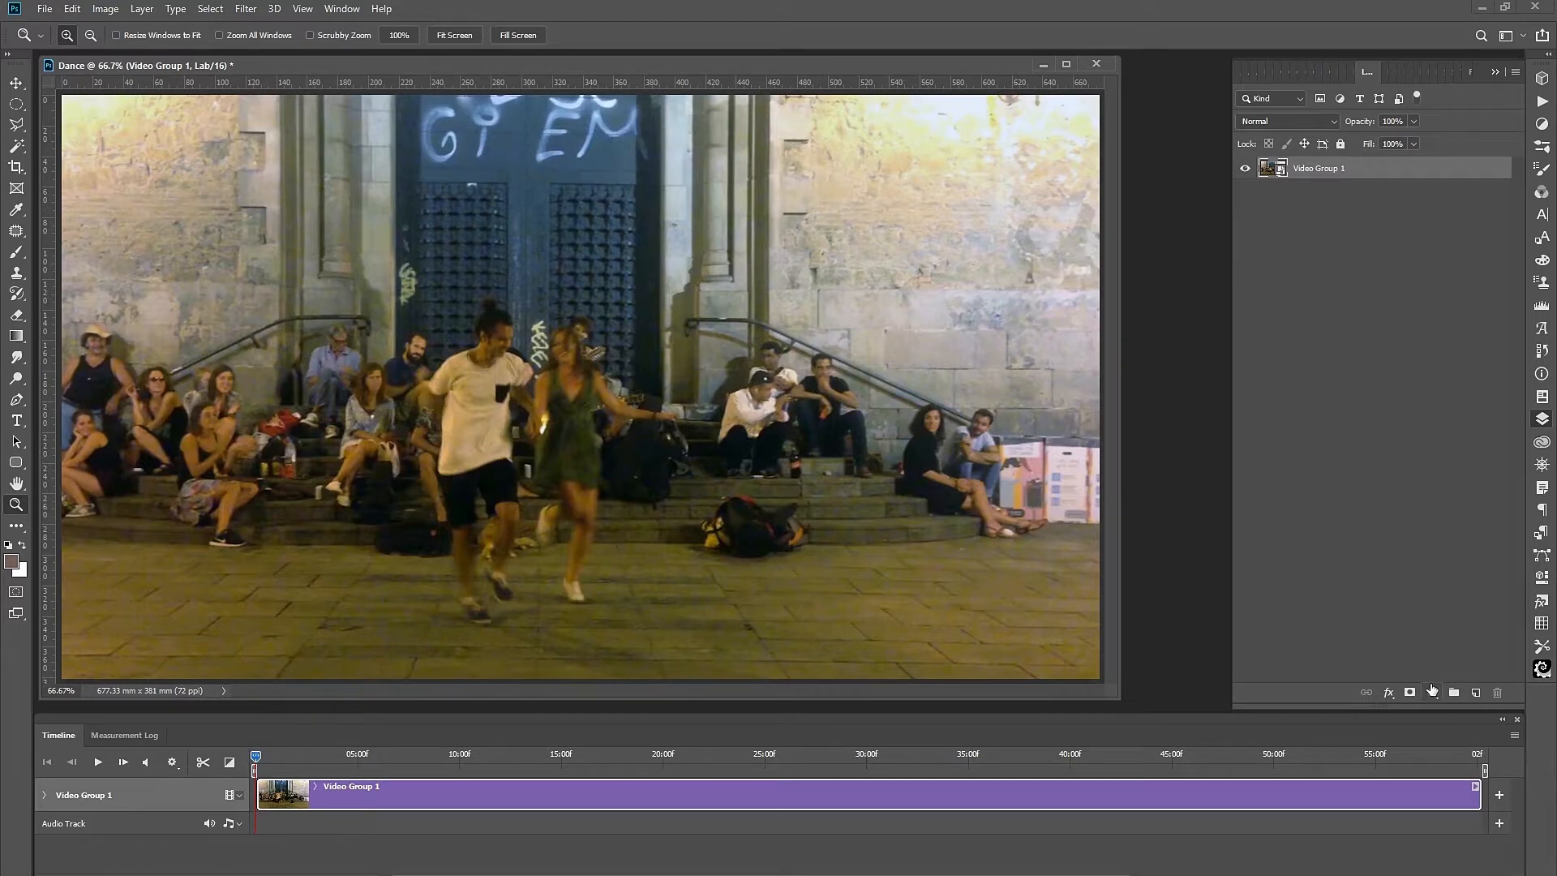
Add an auto Curves layer and set the a channel inputs to -100 and 100.
{"action": "left_click", "coordinate": [1428, 695]}
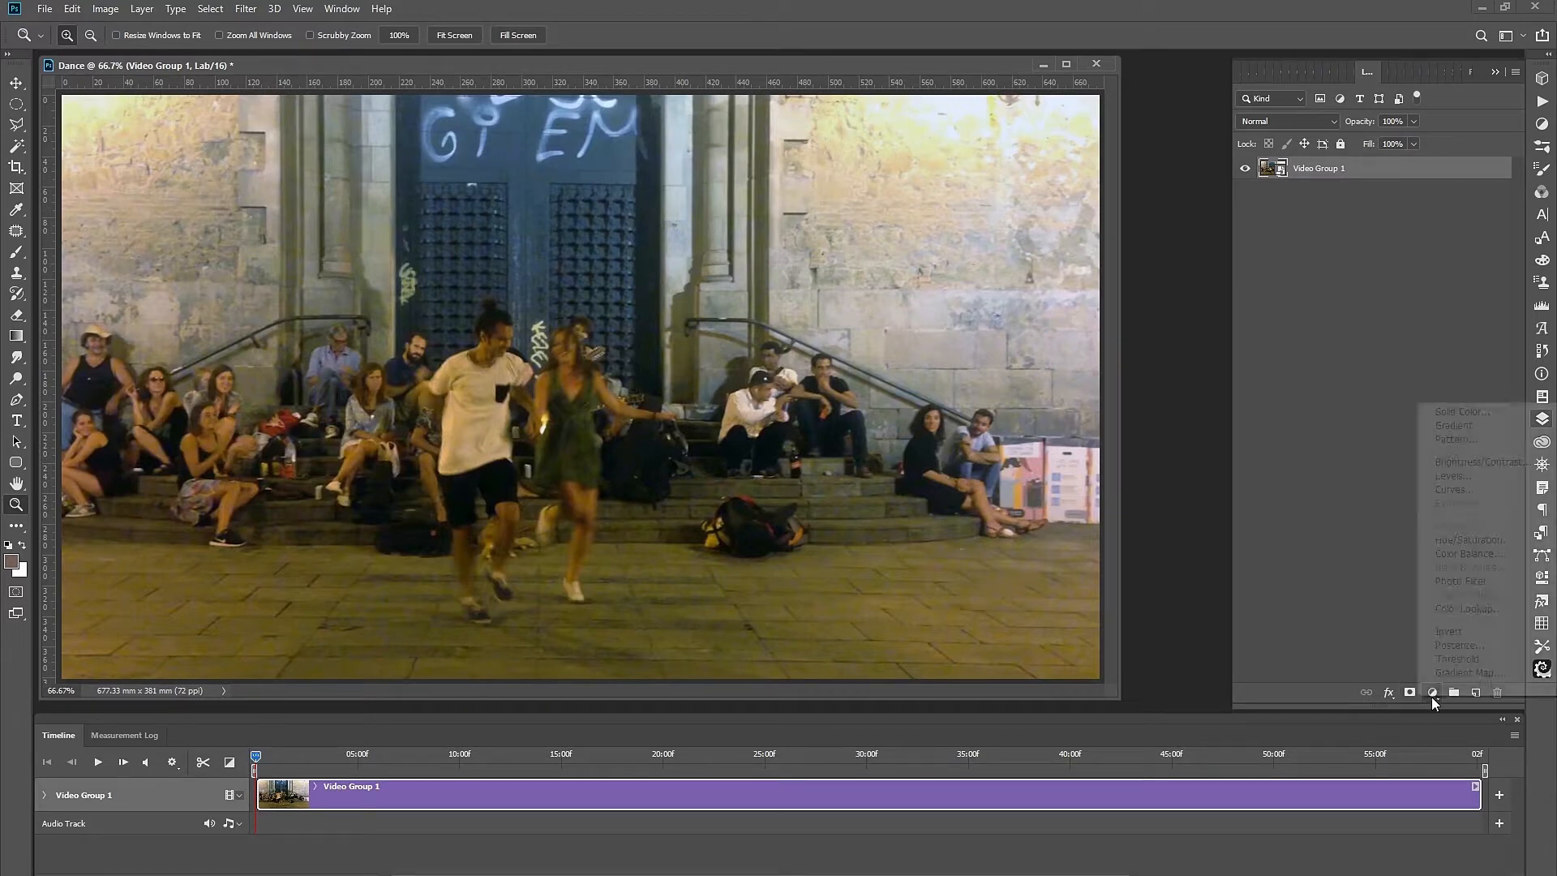
{"action": "left_click", "coordinate": [1454, 490]}
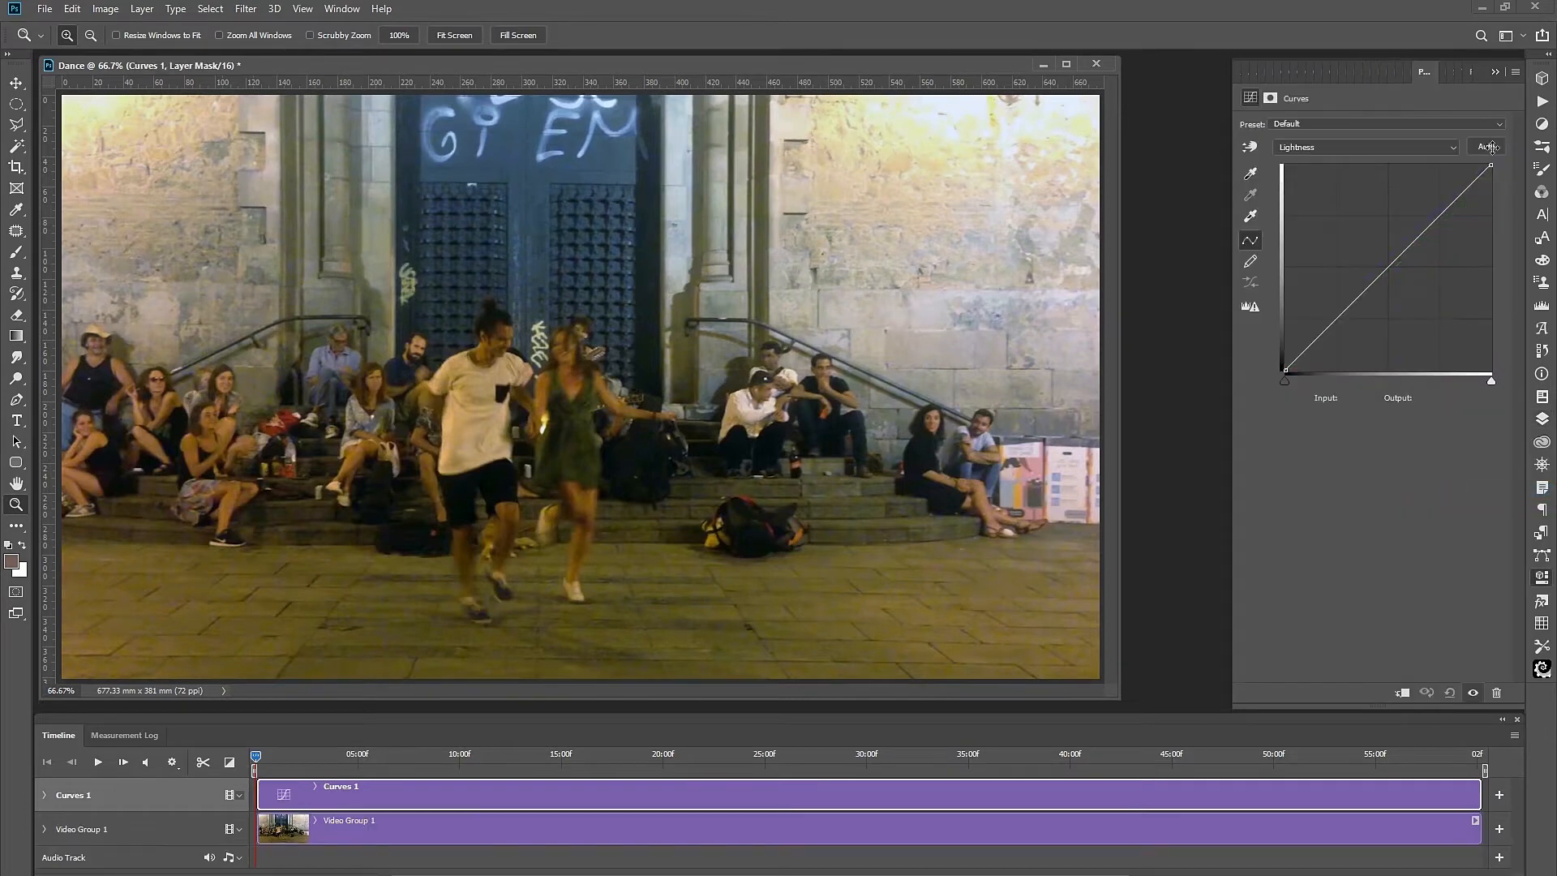
{"action": "left_click", "coordinate": [1490, 149]}
{"action": "left_click", "coordinate": [1451, 148]}
{"action": "left_click", "coordinate": [1311, 175]}
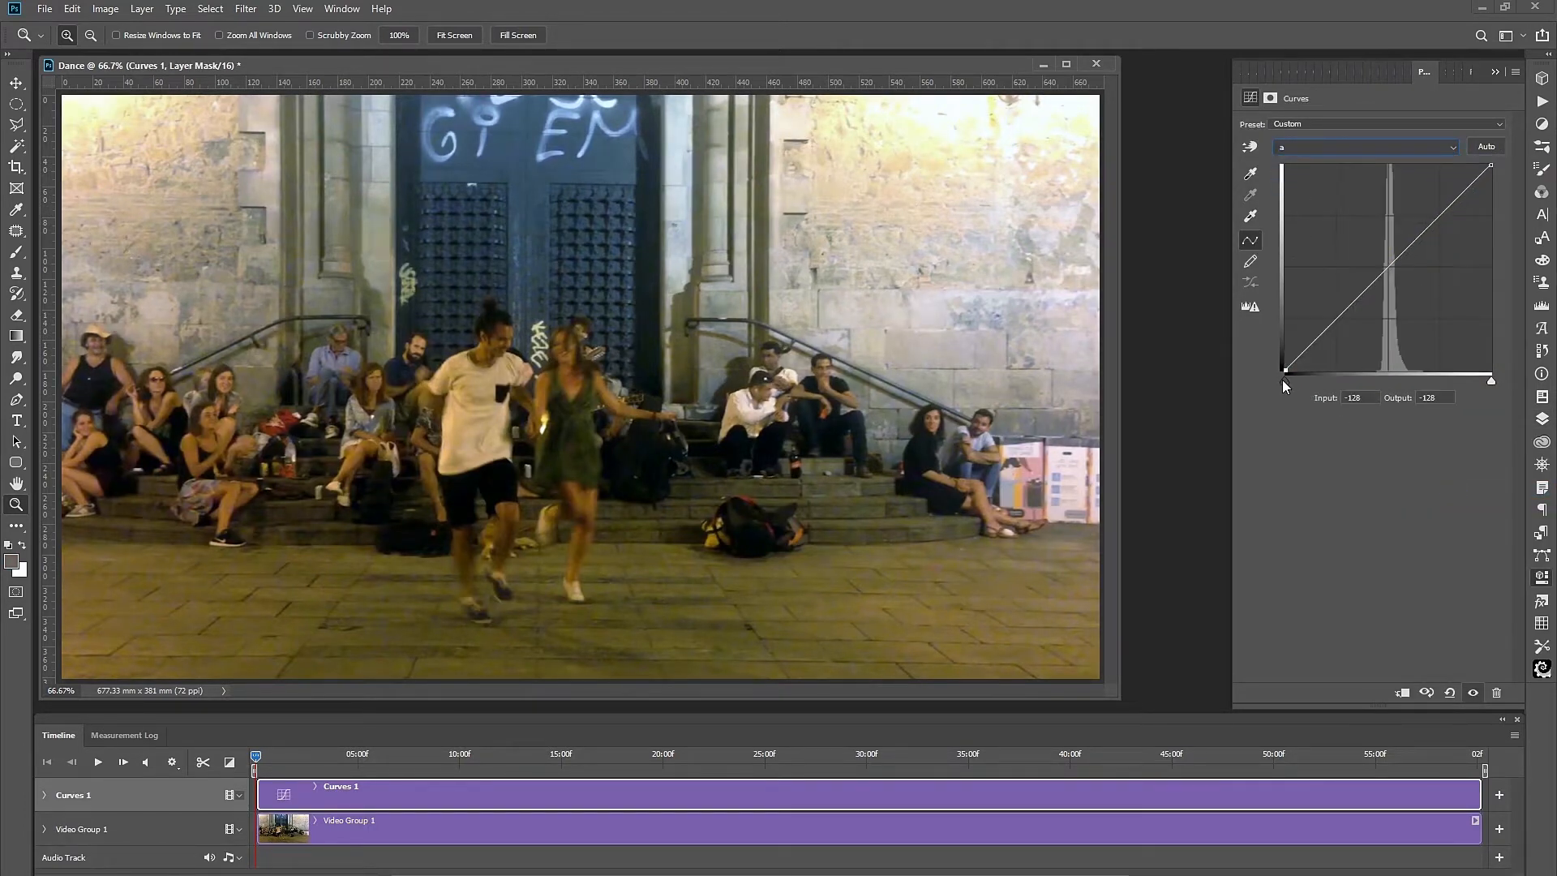
{"action": "left_click_drag", "start_coordinate": [1352, 398], "coordinate": [1378, 403]}
{"action": "type", "text": "00"}
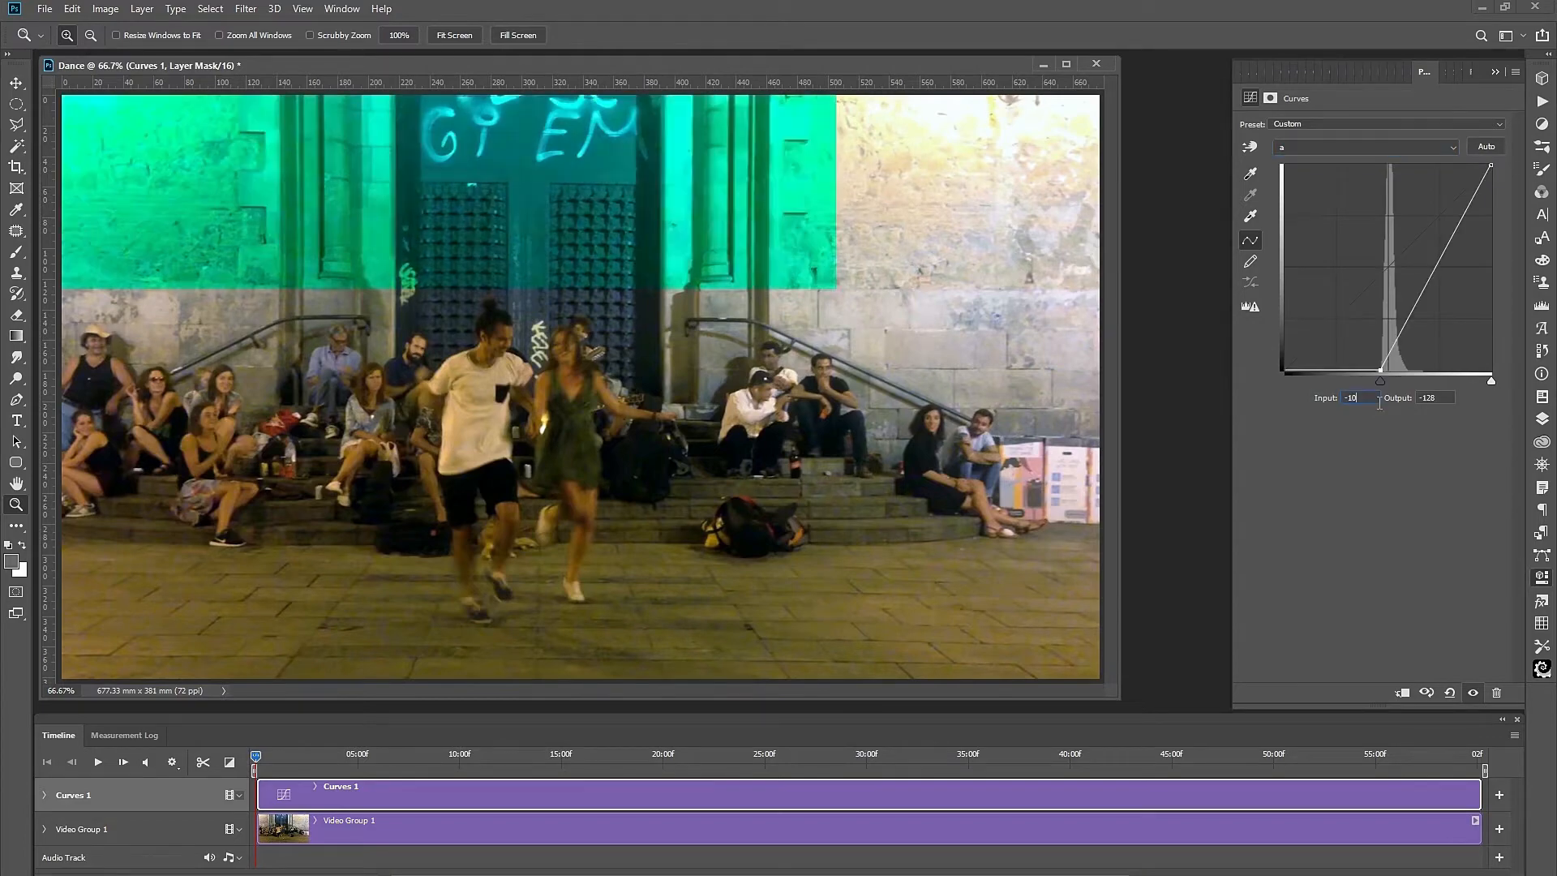
{"action": "left_click", "coordinate": [1491, 380]}
{"action": "double_click", "coordinate": [1353, 397]}
{"action": "type", "text": "100"}
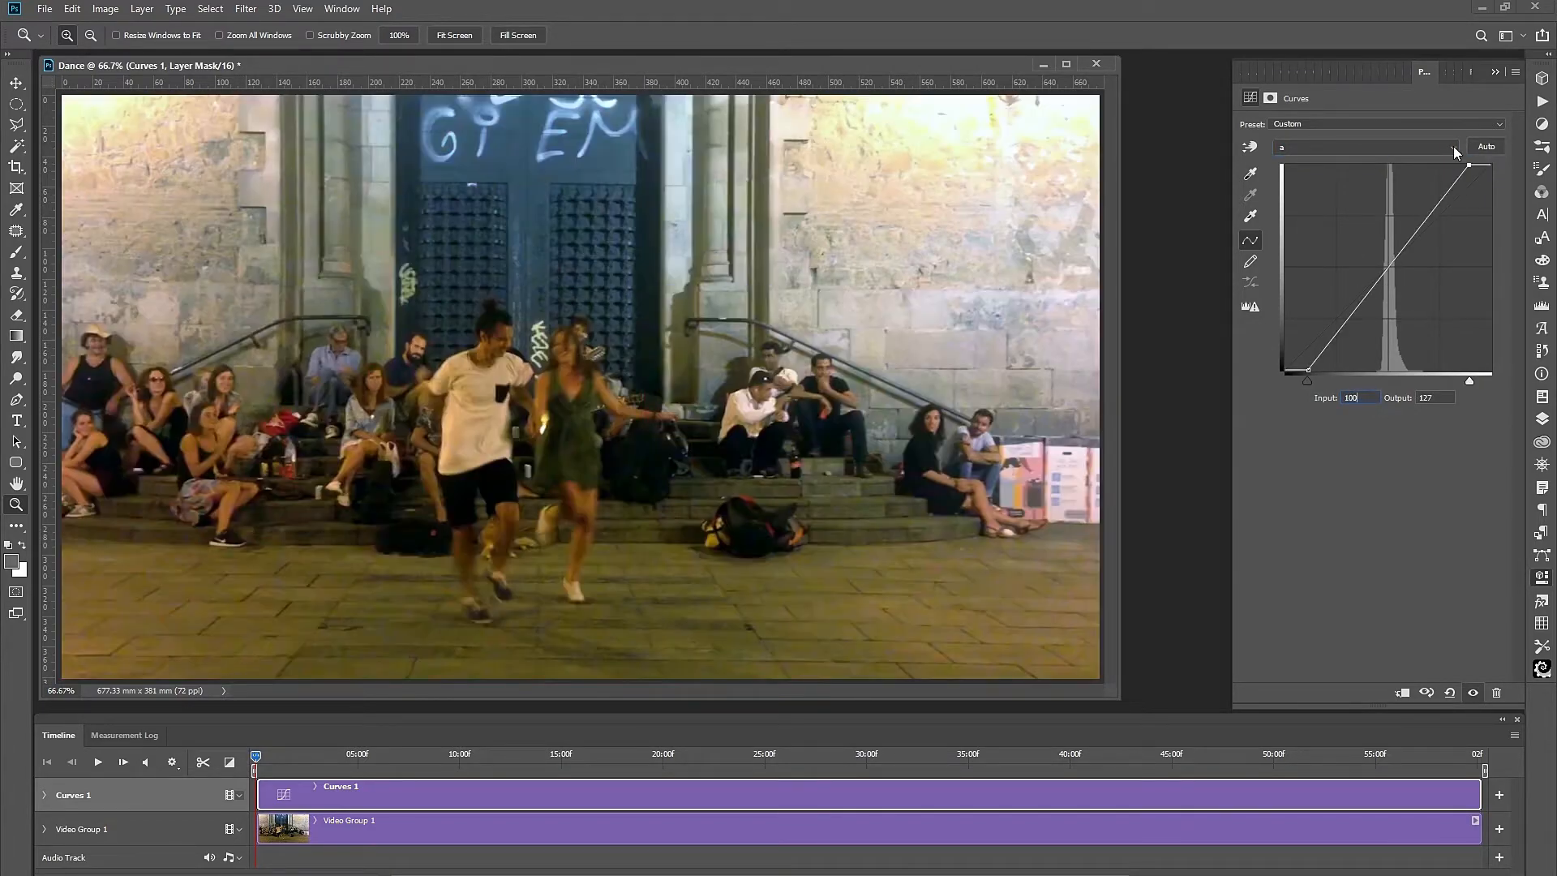
Set the b channel curve's white and black point inputs to 100 and -100.
{"action": "left_click", "coordinate": [1453, 146]}
{"action": "left_click", "coordinate": [1300, 185]}
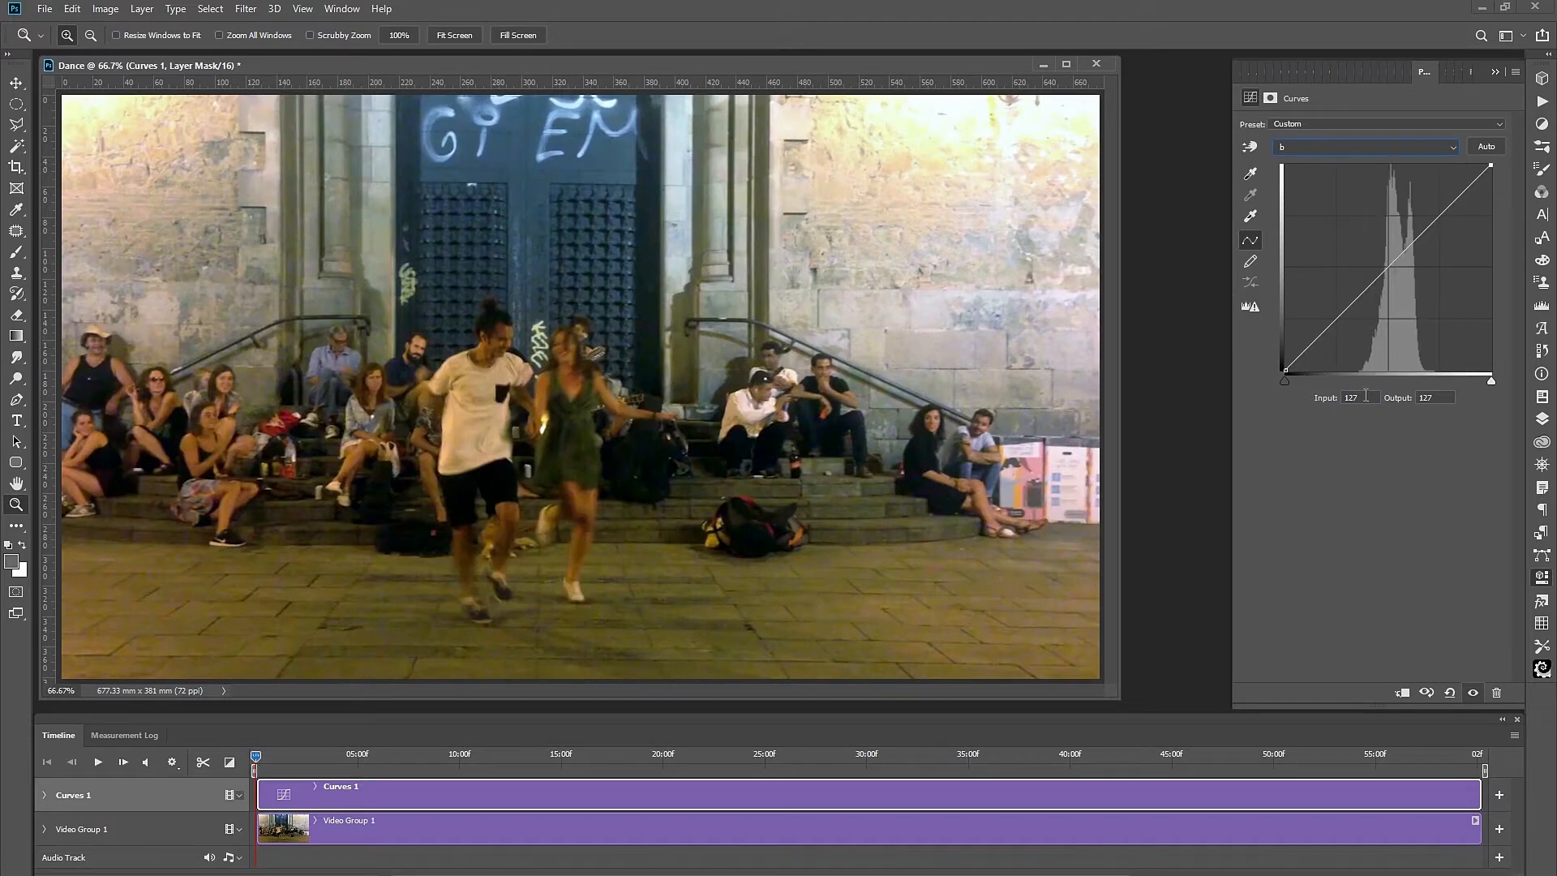
{"action": "double_click", "coordinate": [1352, 399]}
{"action": "type", "text": "100"}
{"action": "left_click", "coordinate": [1286, 381]}
{"action": "double_click", "coordinate": [1355, 398]}
{"action": "type", "text": "100"}
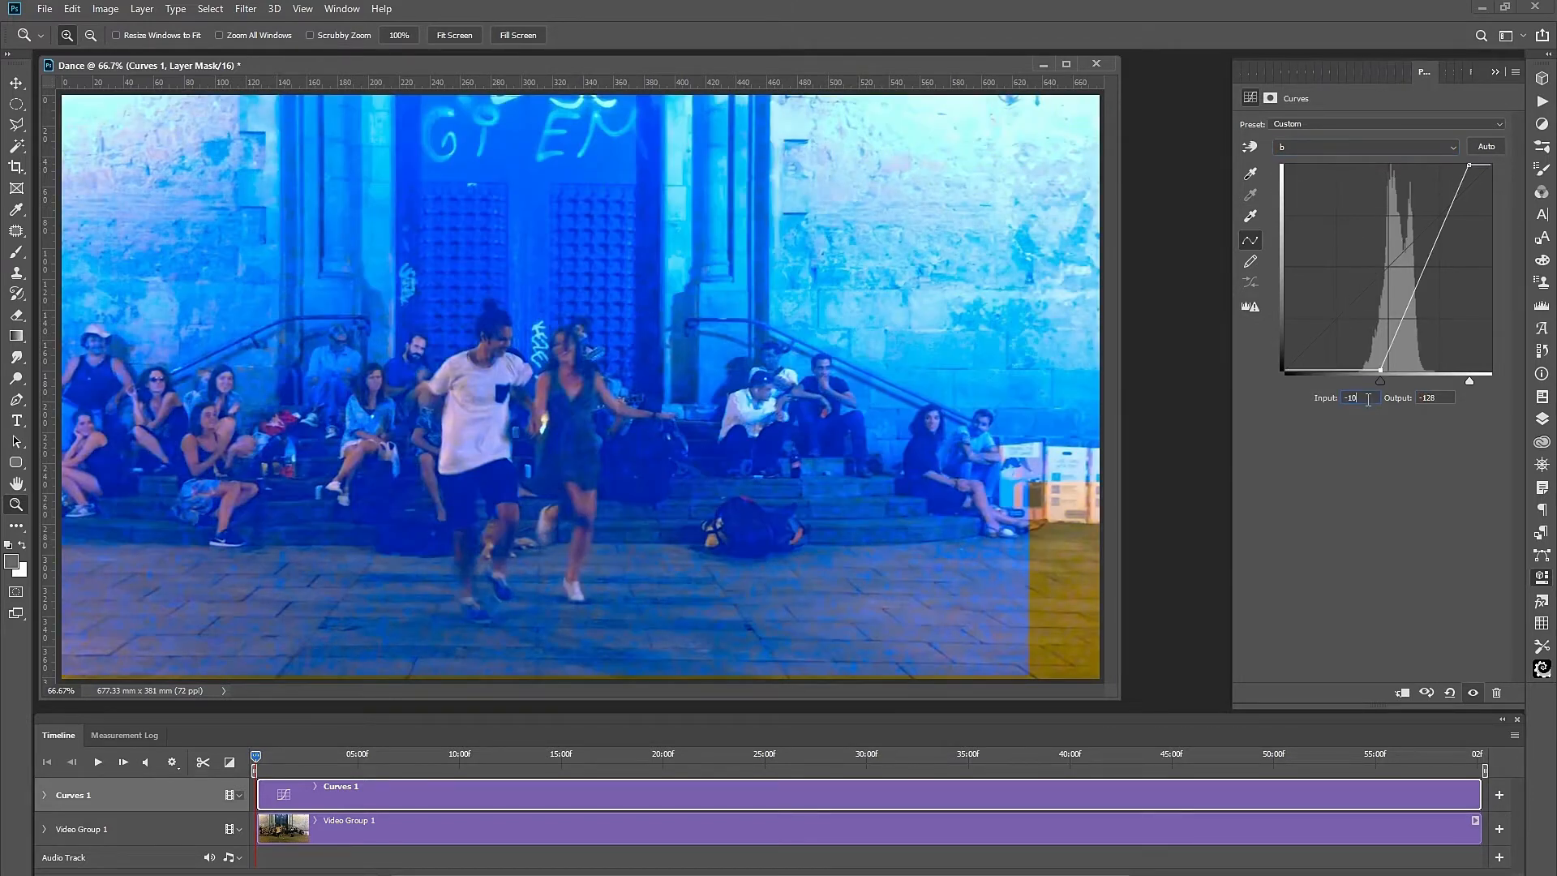
{"action": "left_click", "coordinate": [1545, 424]}
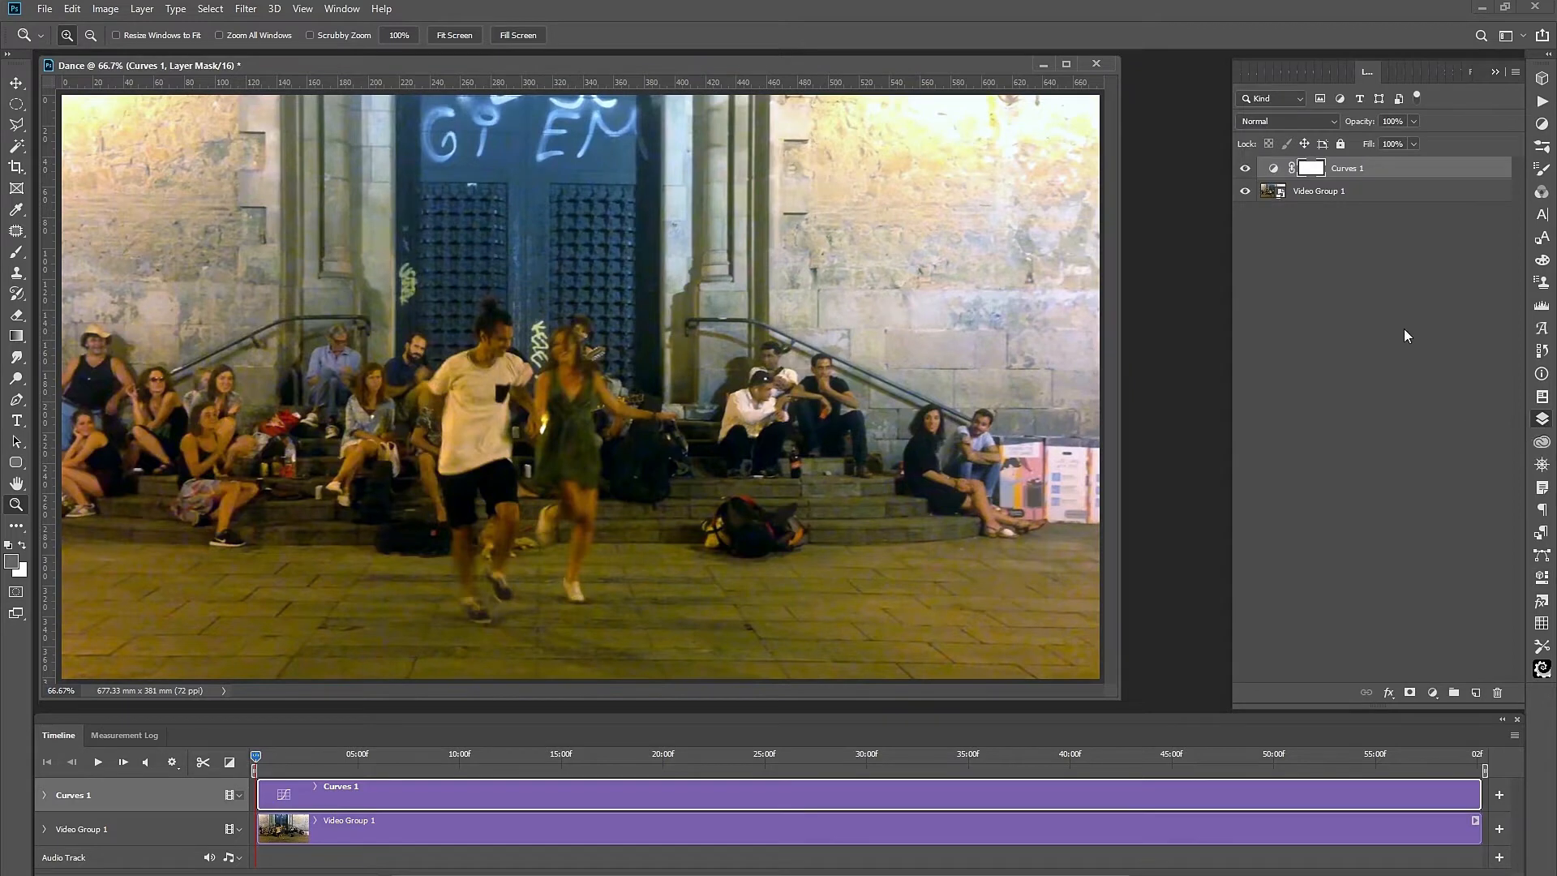
Group Curves 1 and Video Group 1 as Group 1 and convert it to a smart object.
{"action": "left_click", "coordinate": [1362, 199], "text": "shift"}
{"action": "right_click", "coordinate": [1362, 197]}
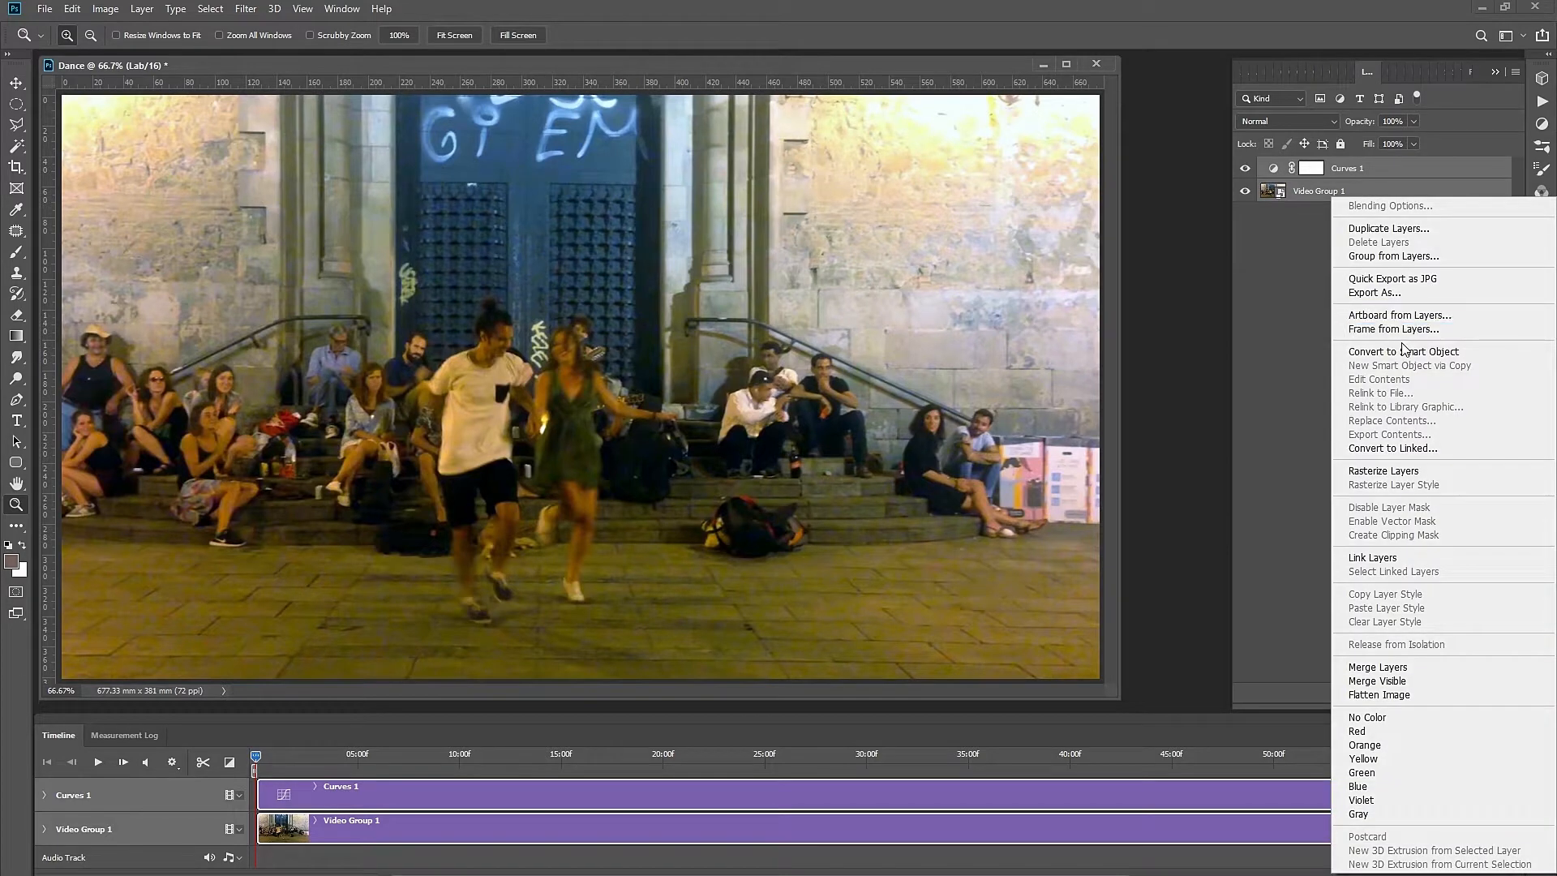
{"action": "left_click", "coordinate": [1383, 256]}
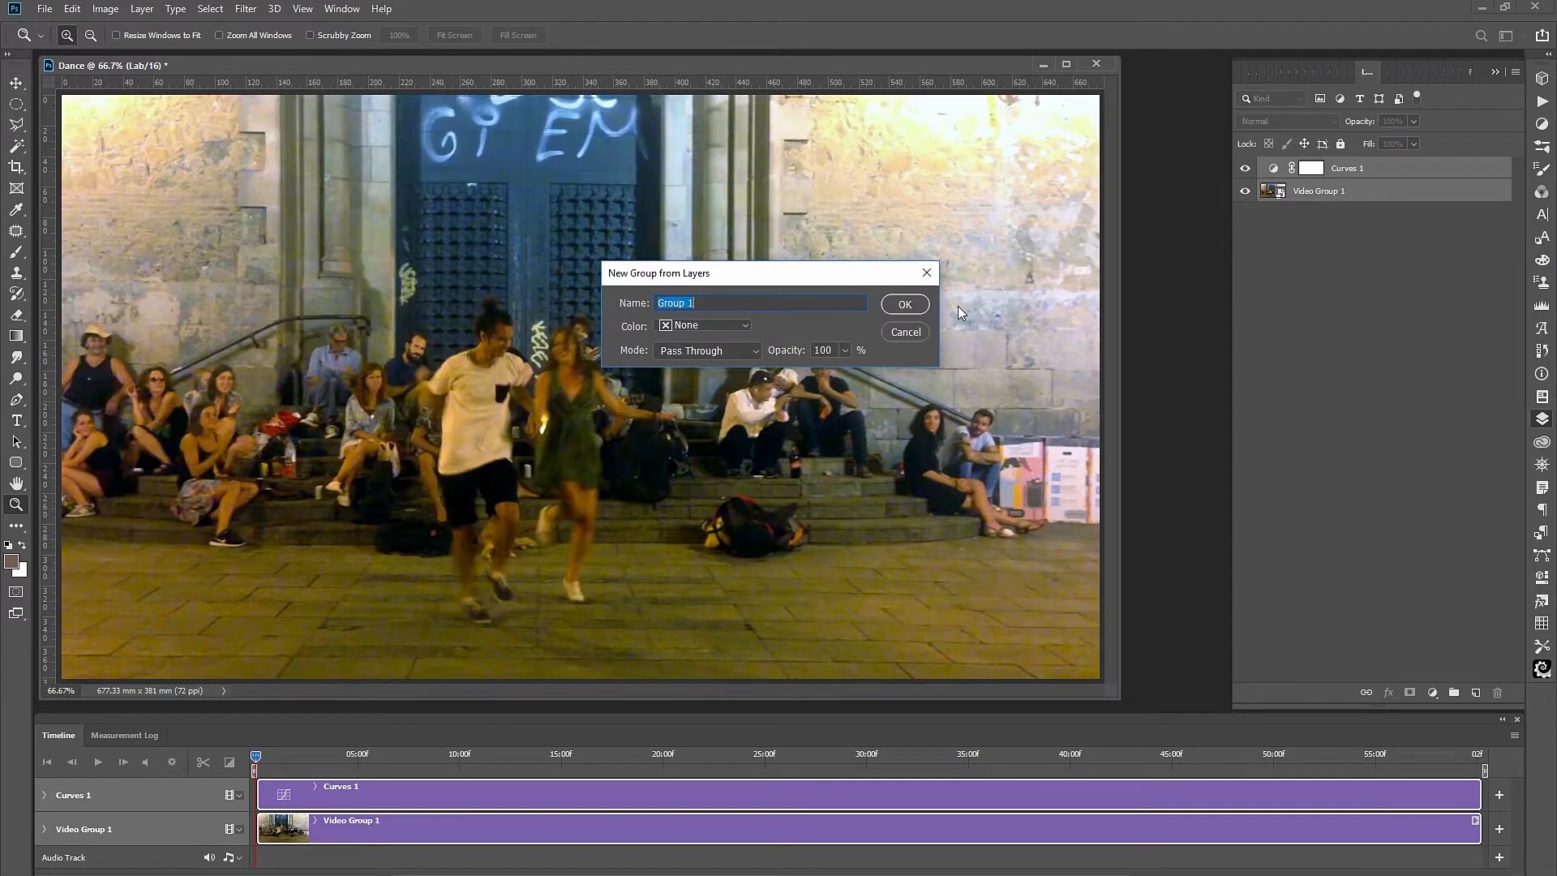
{"action": "left_click", "coordinate": [905, 304]}
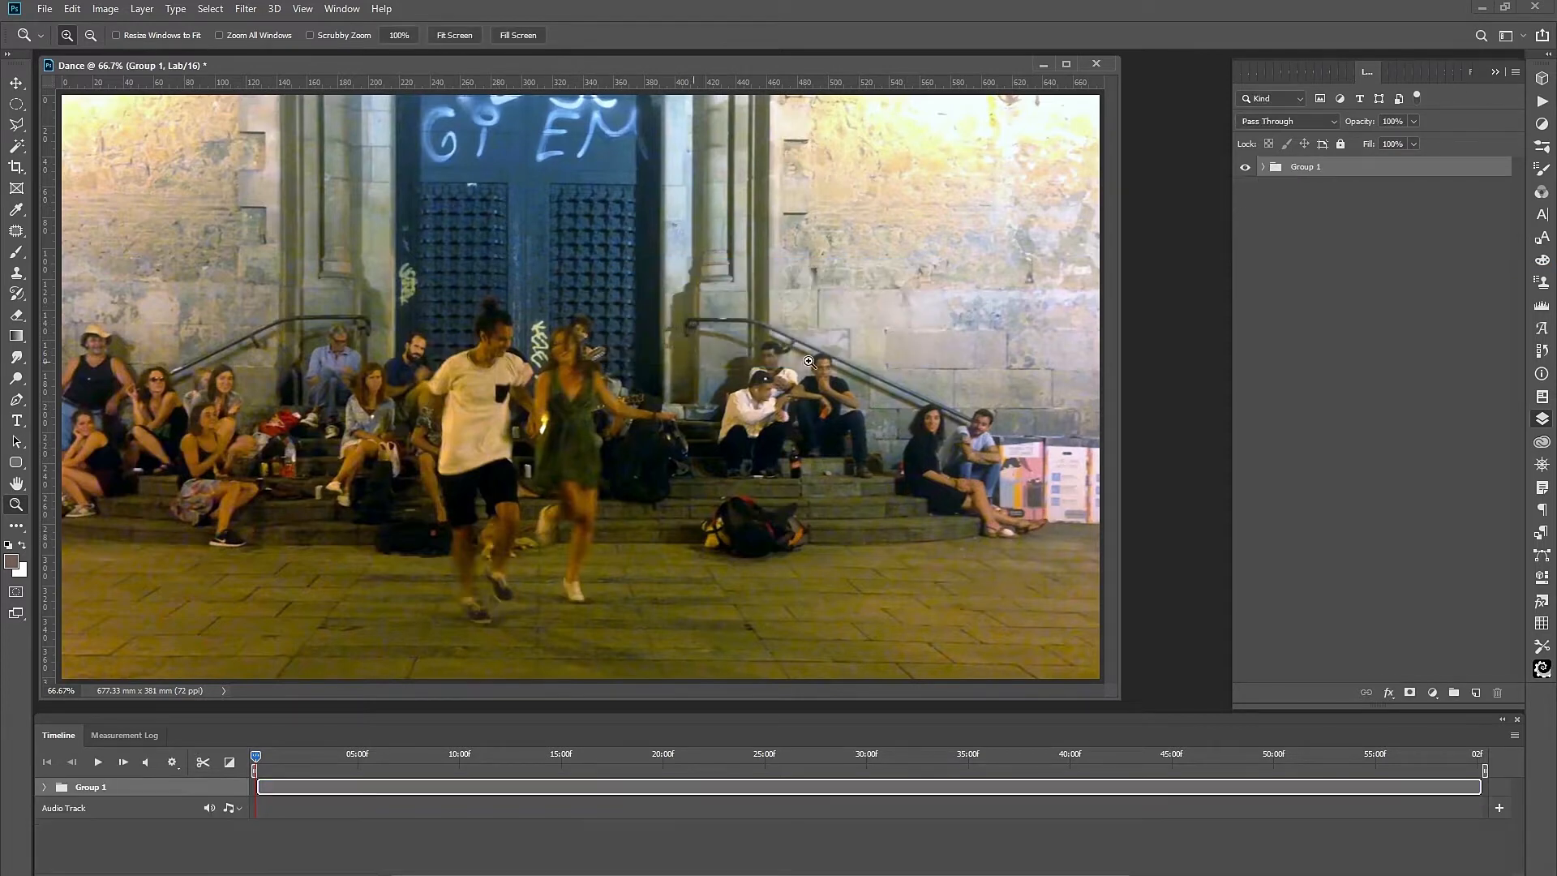
{"action": "right_click", "coordinate": [1311, 170]}
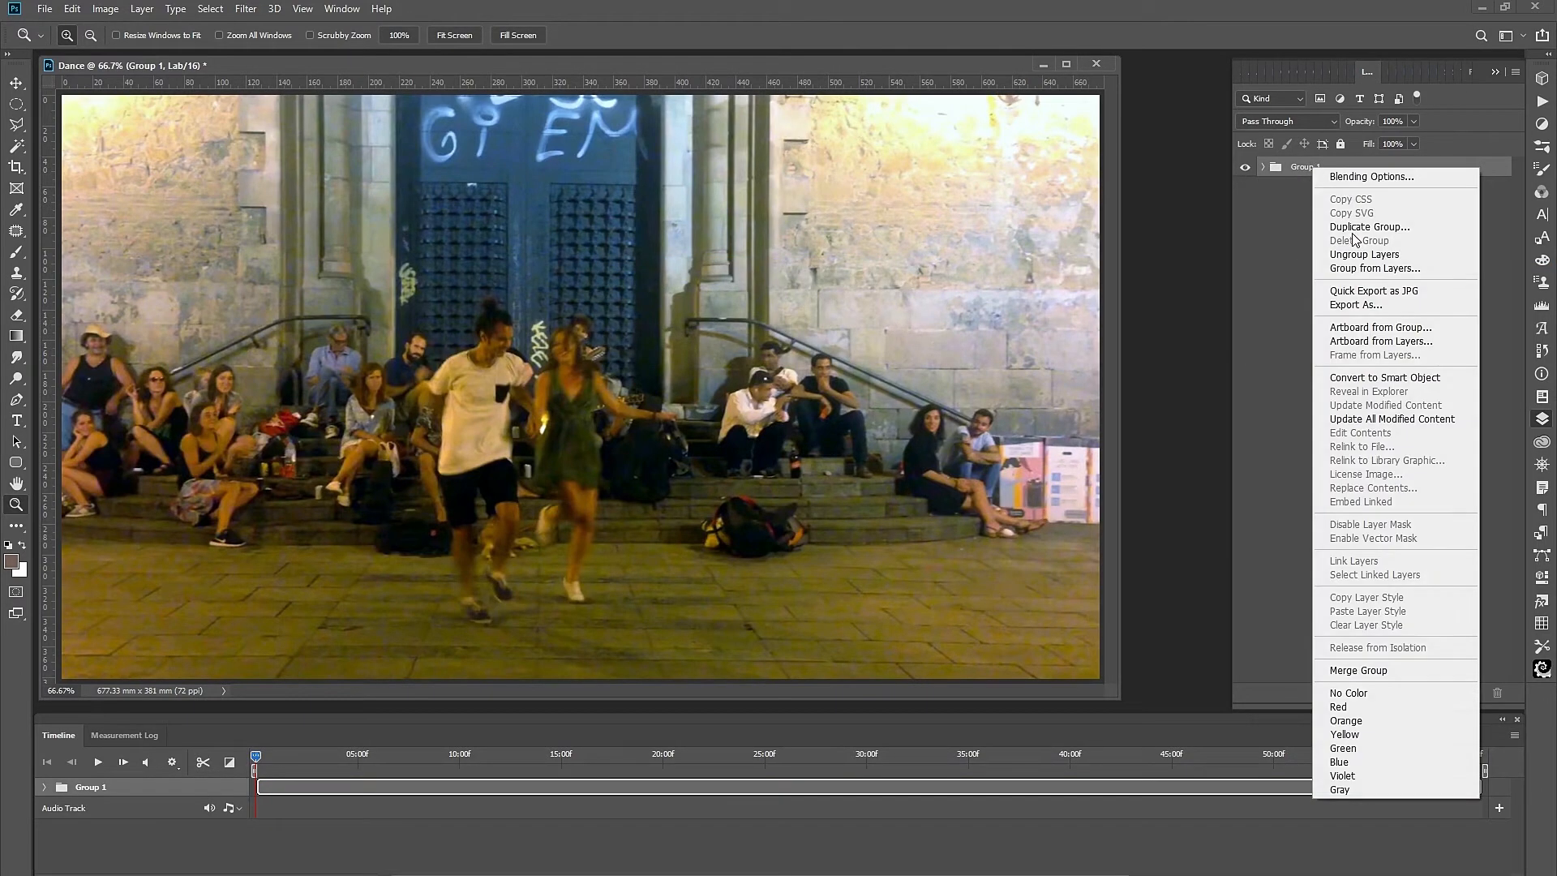
{"action": "left_click", "coordinate": [1394, 382]}
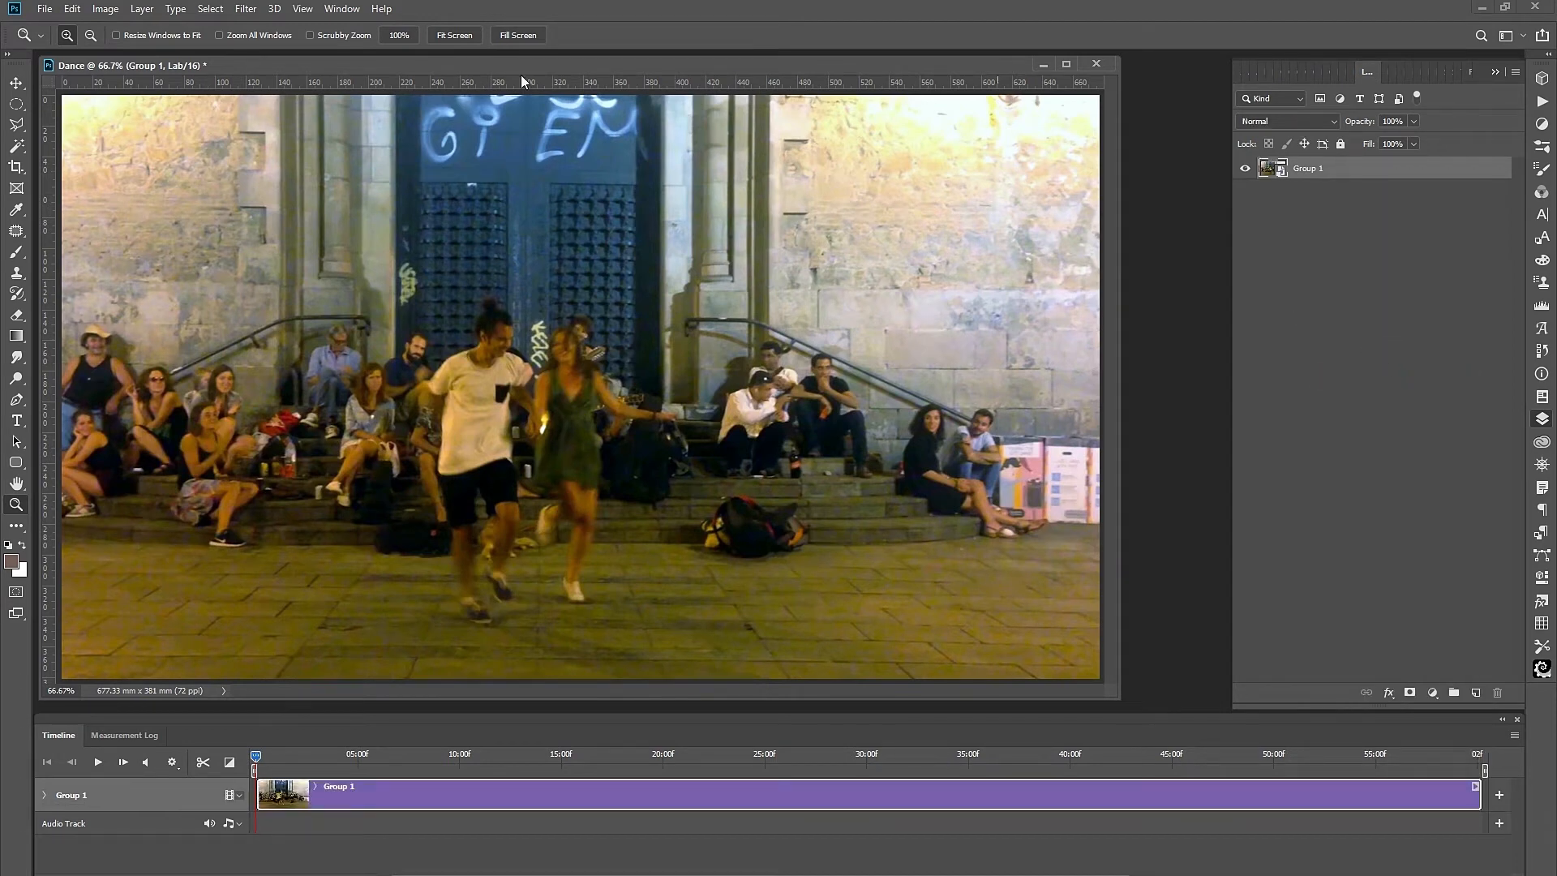
Convert the document to RGB at 8 bits per channel unrasterized, then open Group 1's contents.
{"action": "left_click", "coordinate": [108, 12]}
{"action": "mouse_move", "coordinate": [109, 31]}
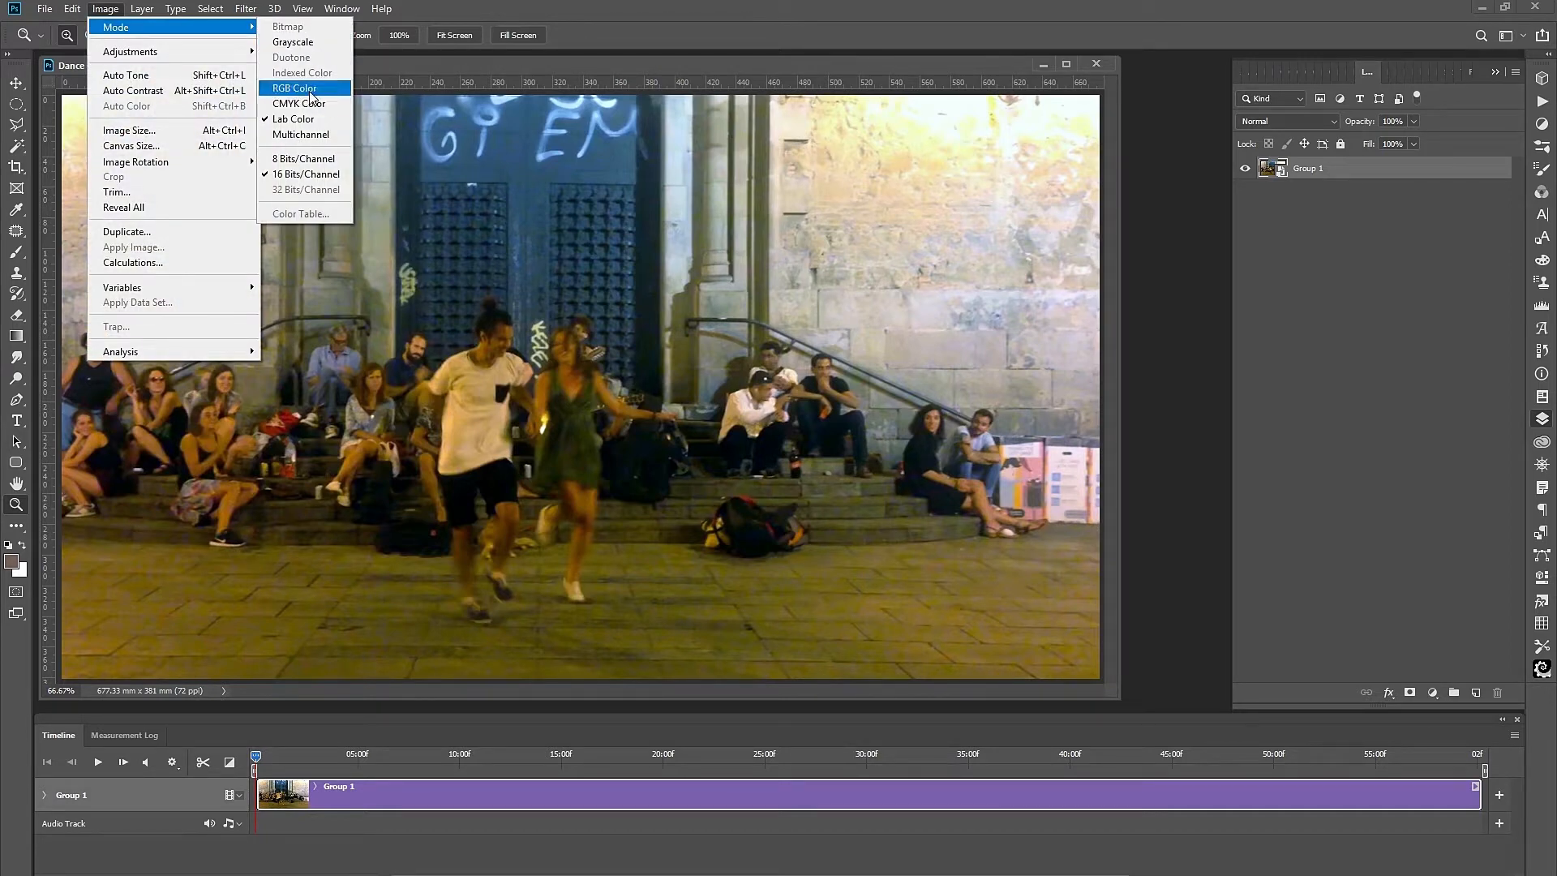
{"action": "left_click", "coordinate": [311, 95]}
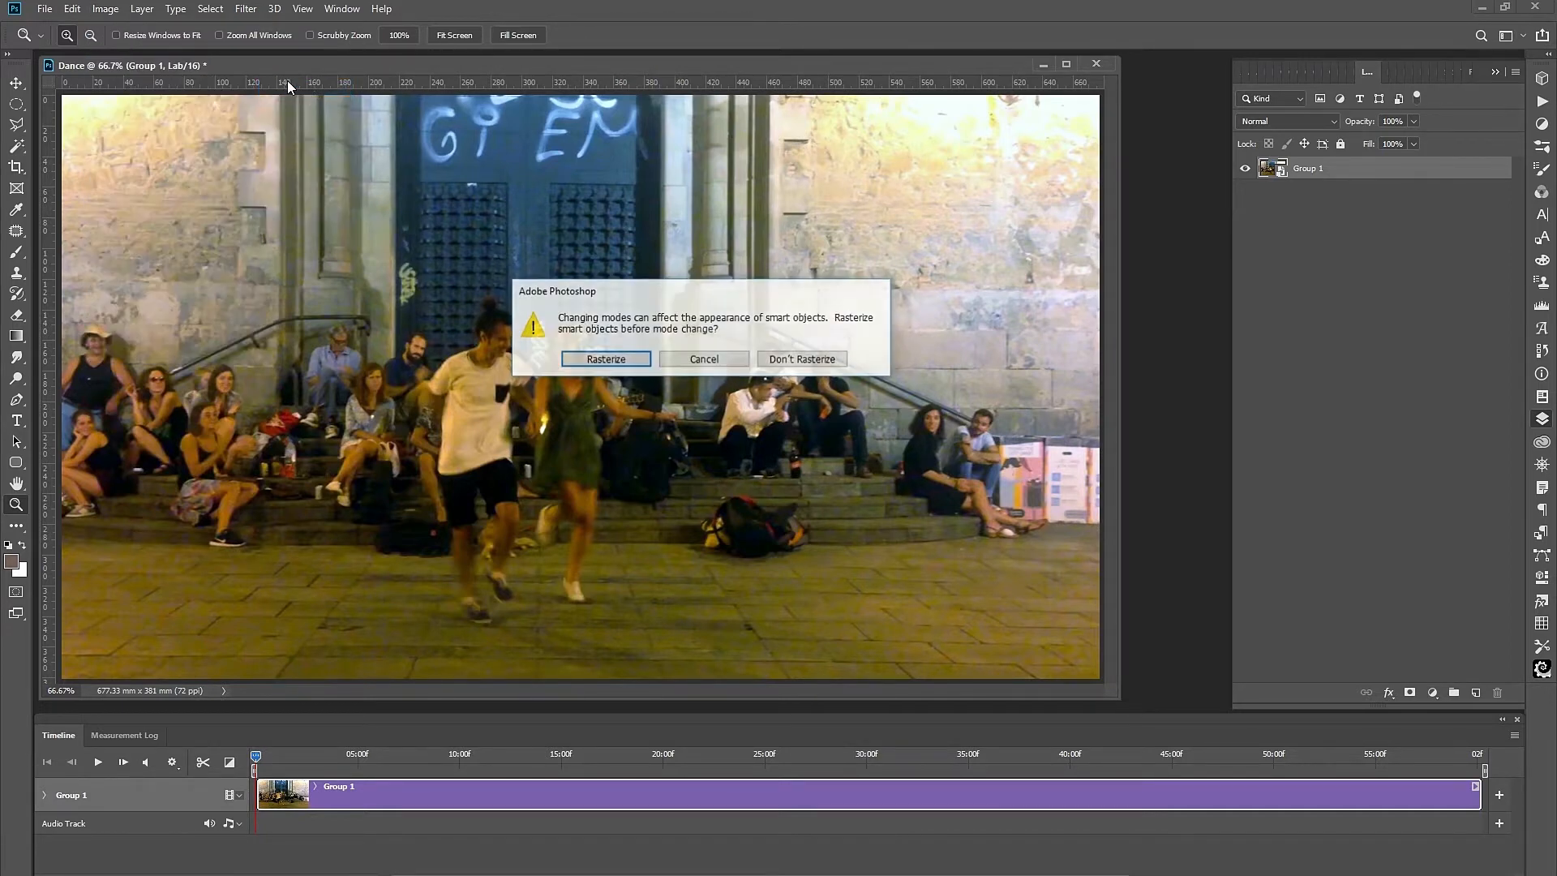
{"action": "left_click", "coordinate": [788, 361]}
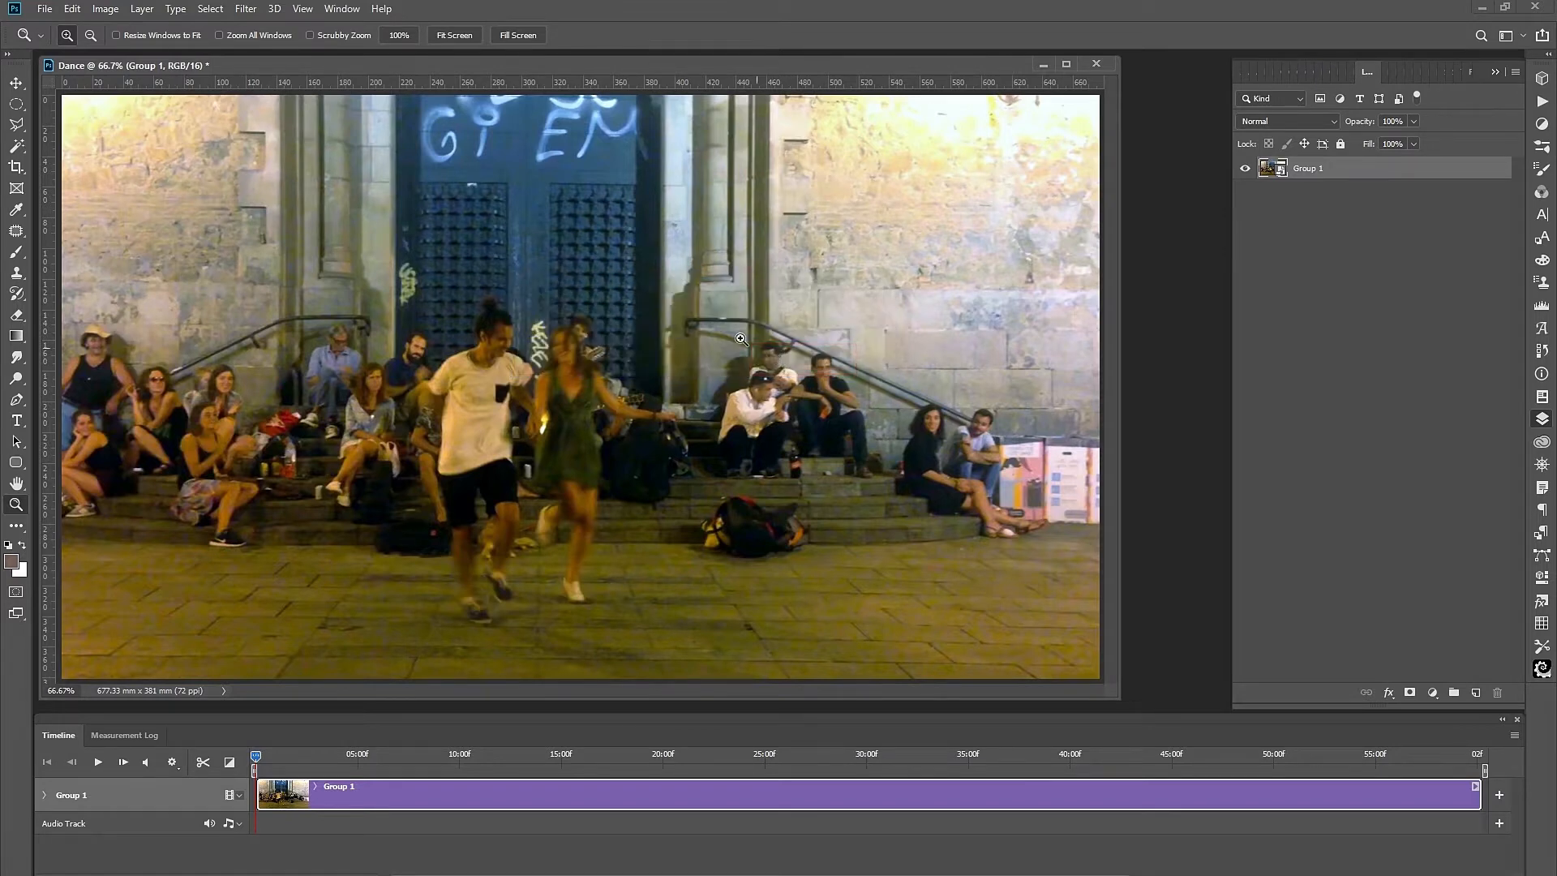
{"action": "left_click", "coordinate": [104, 9]}
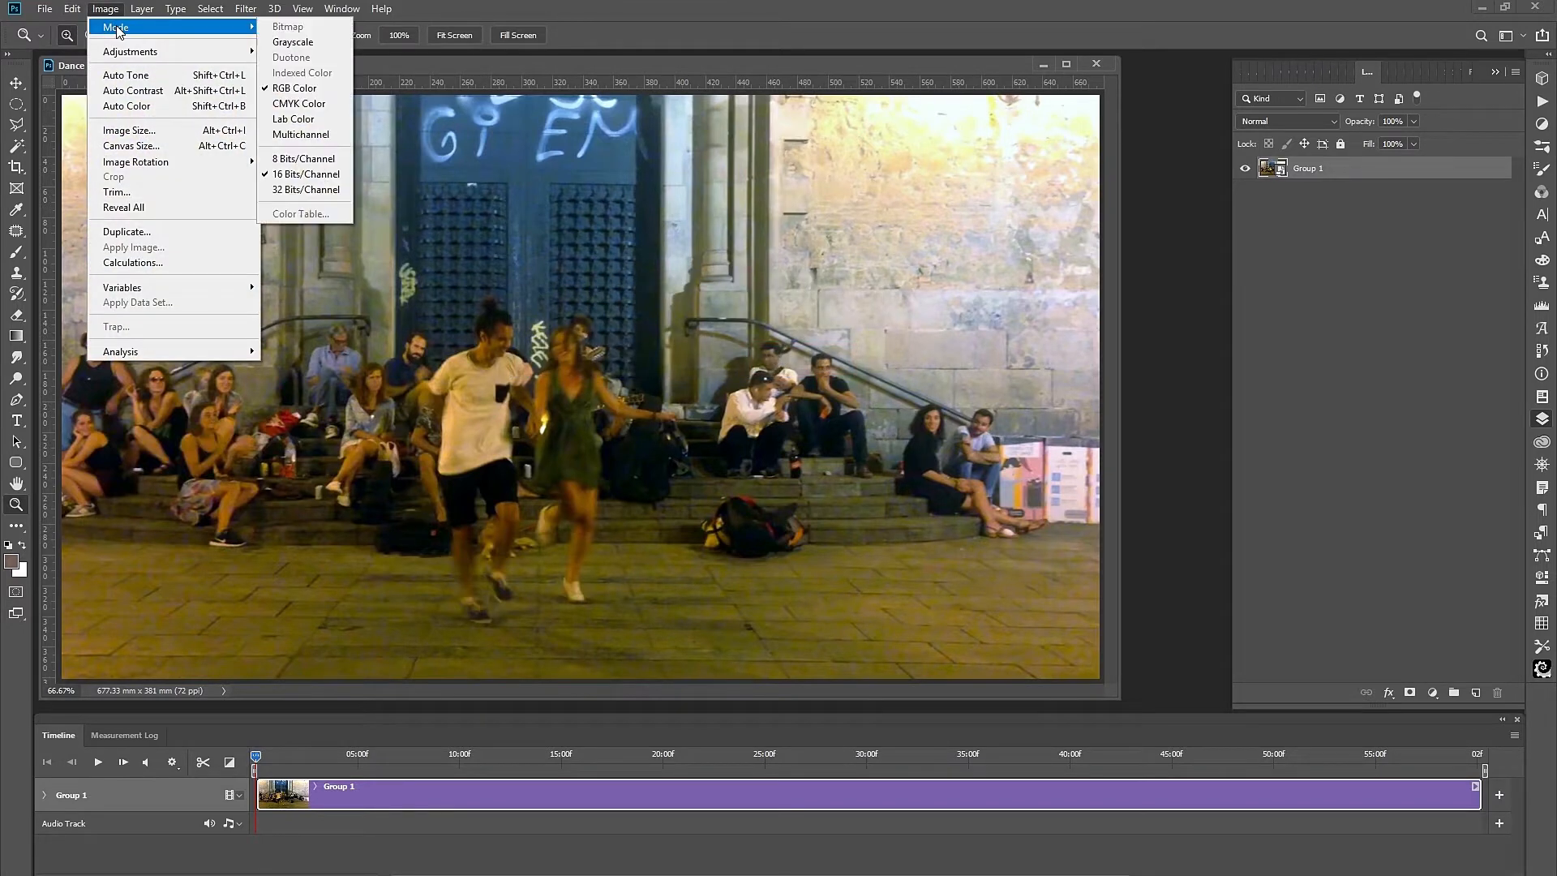
{"action": "mouse_move", "coordinate": [231, 28]}
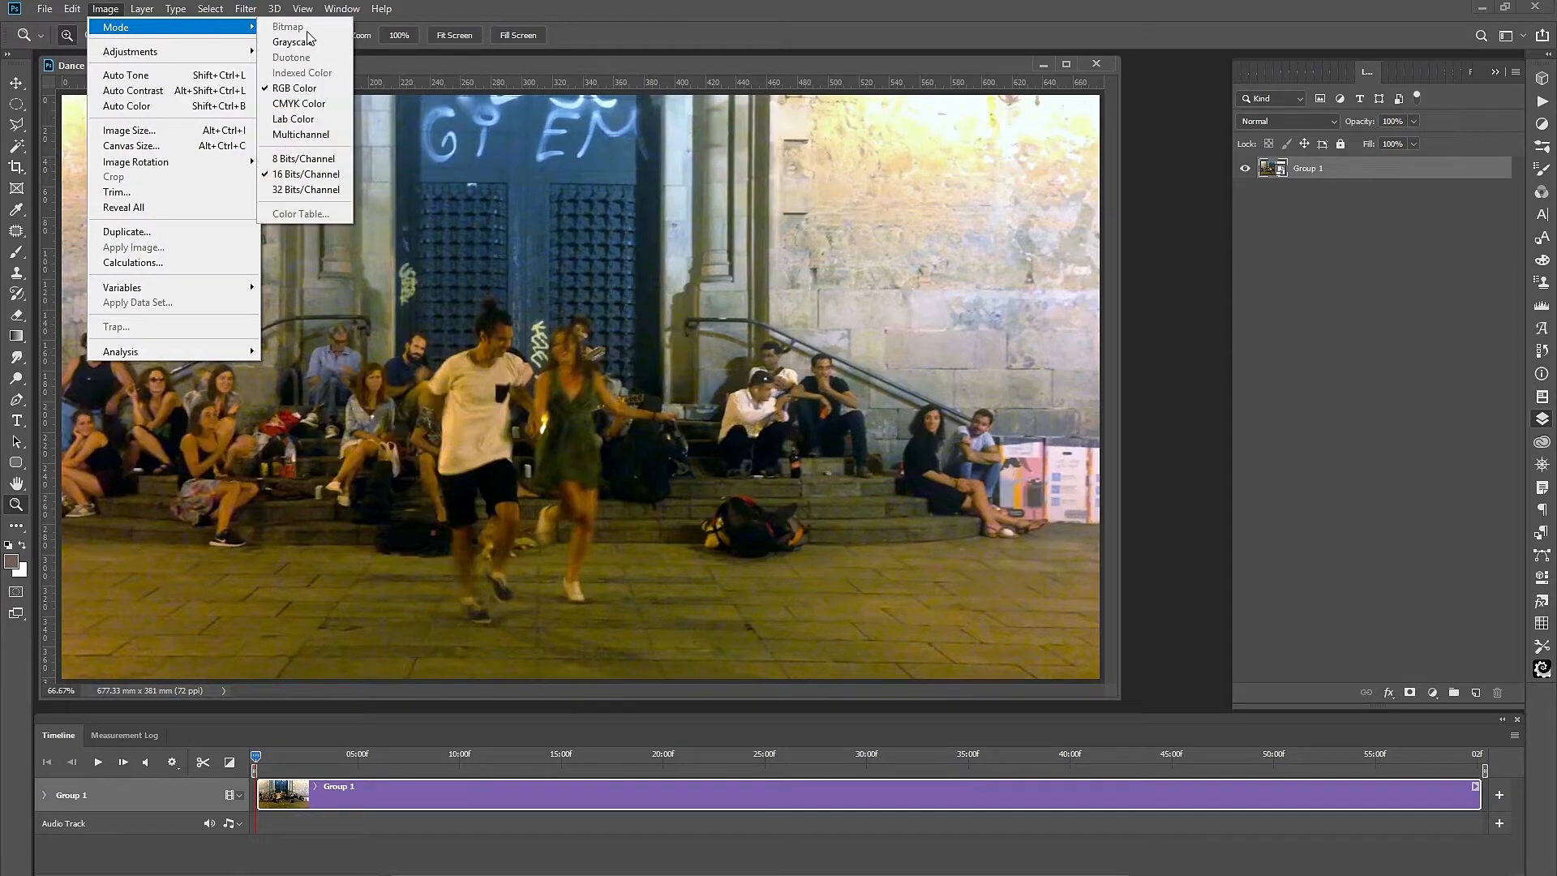
{"action": "left_click", "coordinate": [297, 159]}
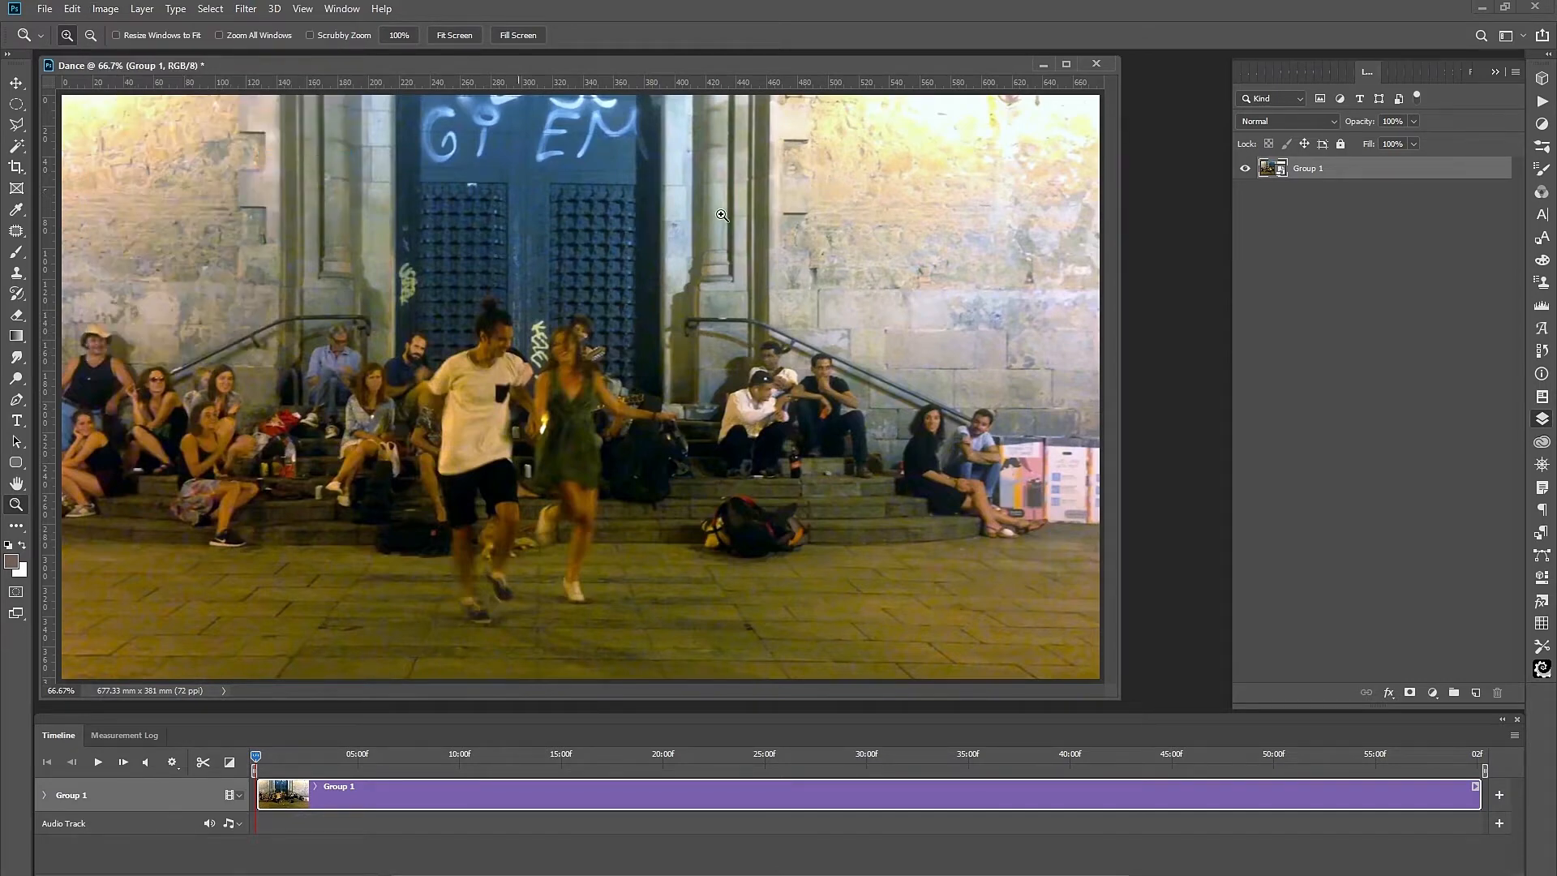
{"action": "double_click", "coordinate": [1271, 168]}
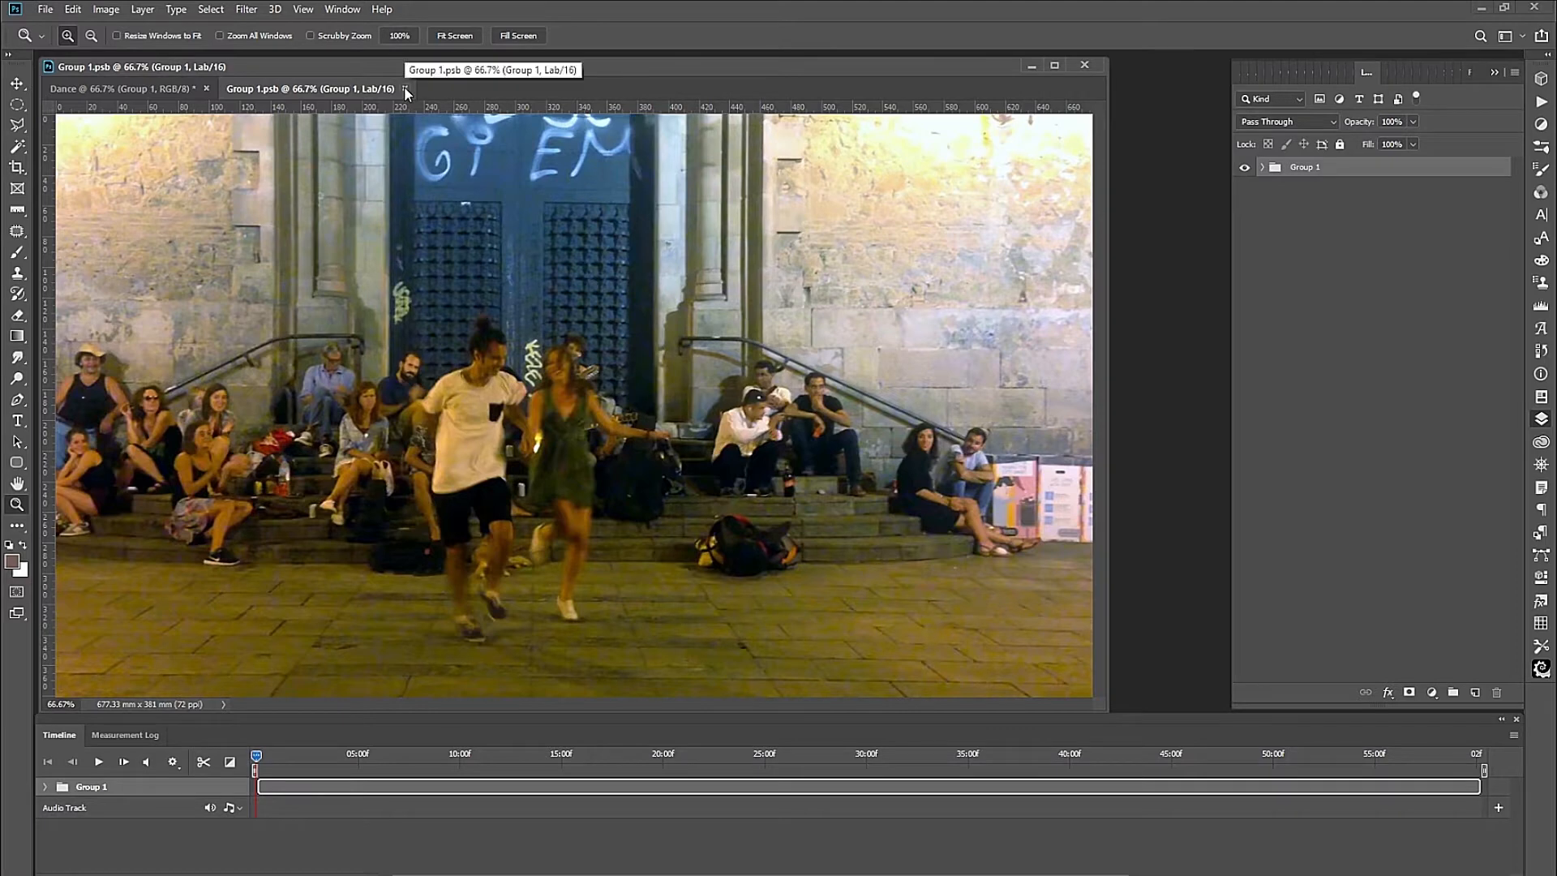
Open and close Video Group 1's contents, save and close Group 1.psb, then duplicate Group 1.
{"action": "left_click", "coordinate": [1262, 167]}
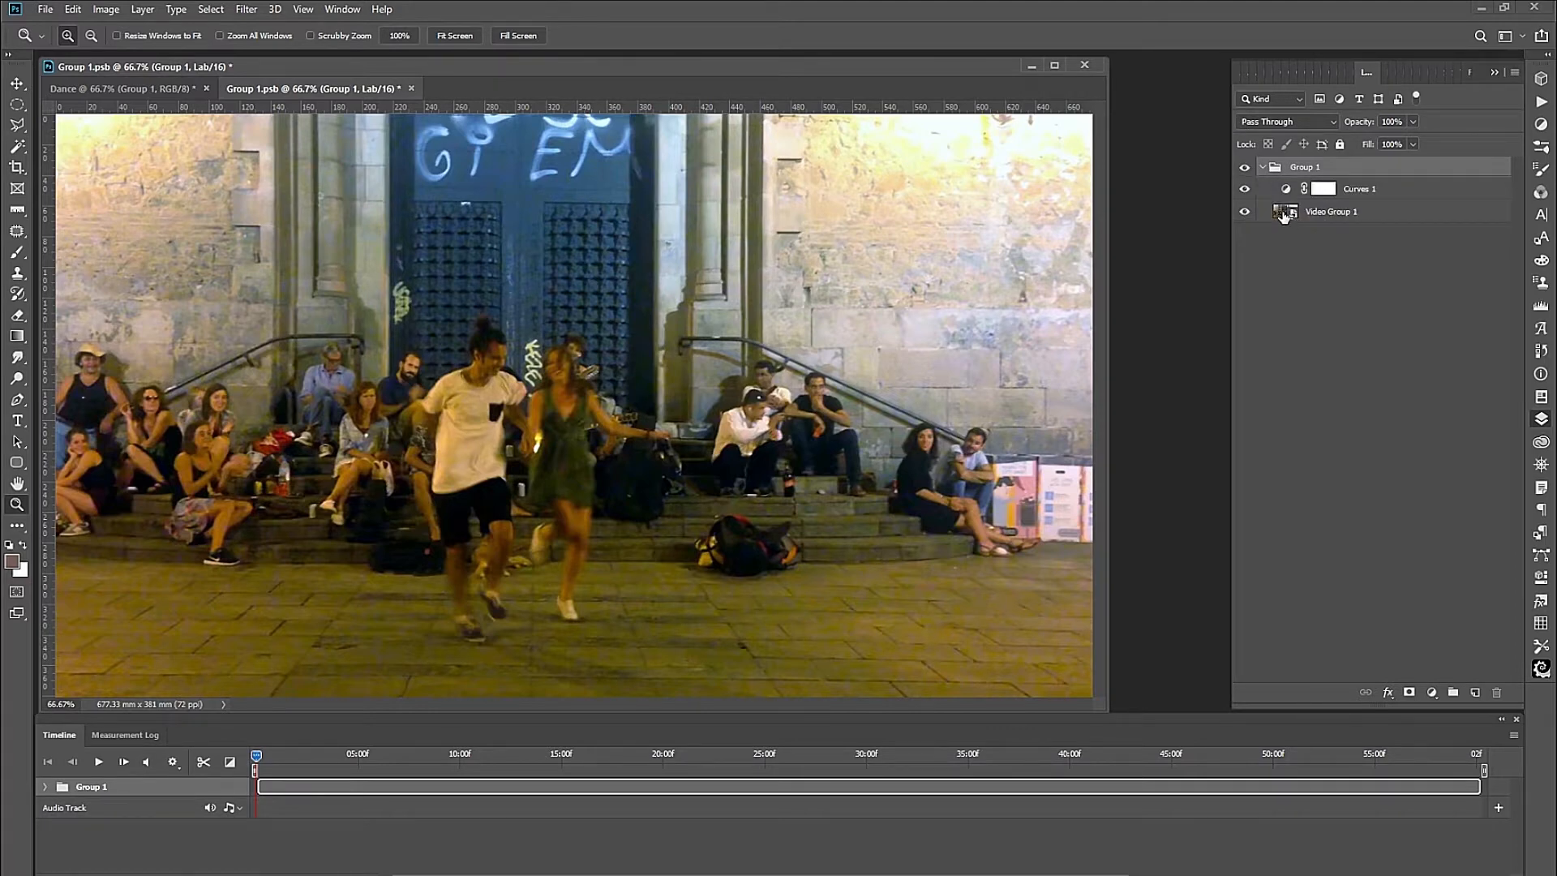
{"action": "left_click", "coordinate": [1283, 213]}
{"action": "double_click", "coordinate": [1282, 213]}
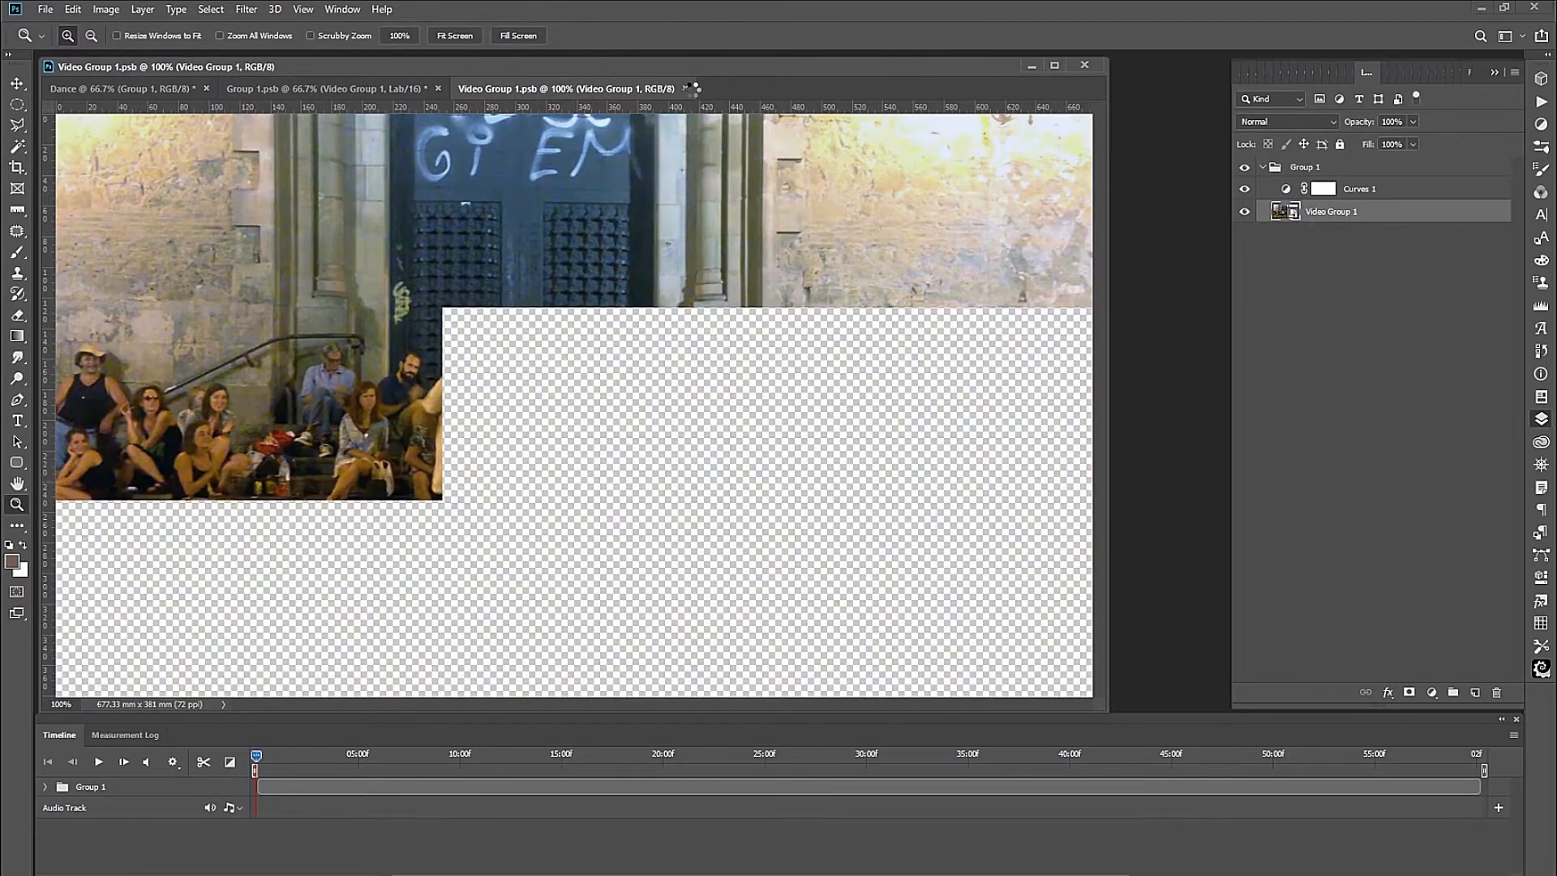
{"action": "left_click", "coordinate": [688, 89]}
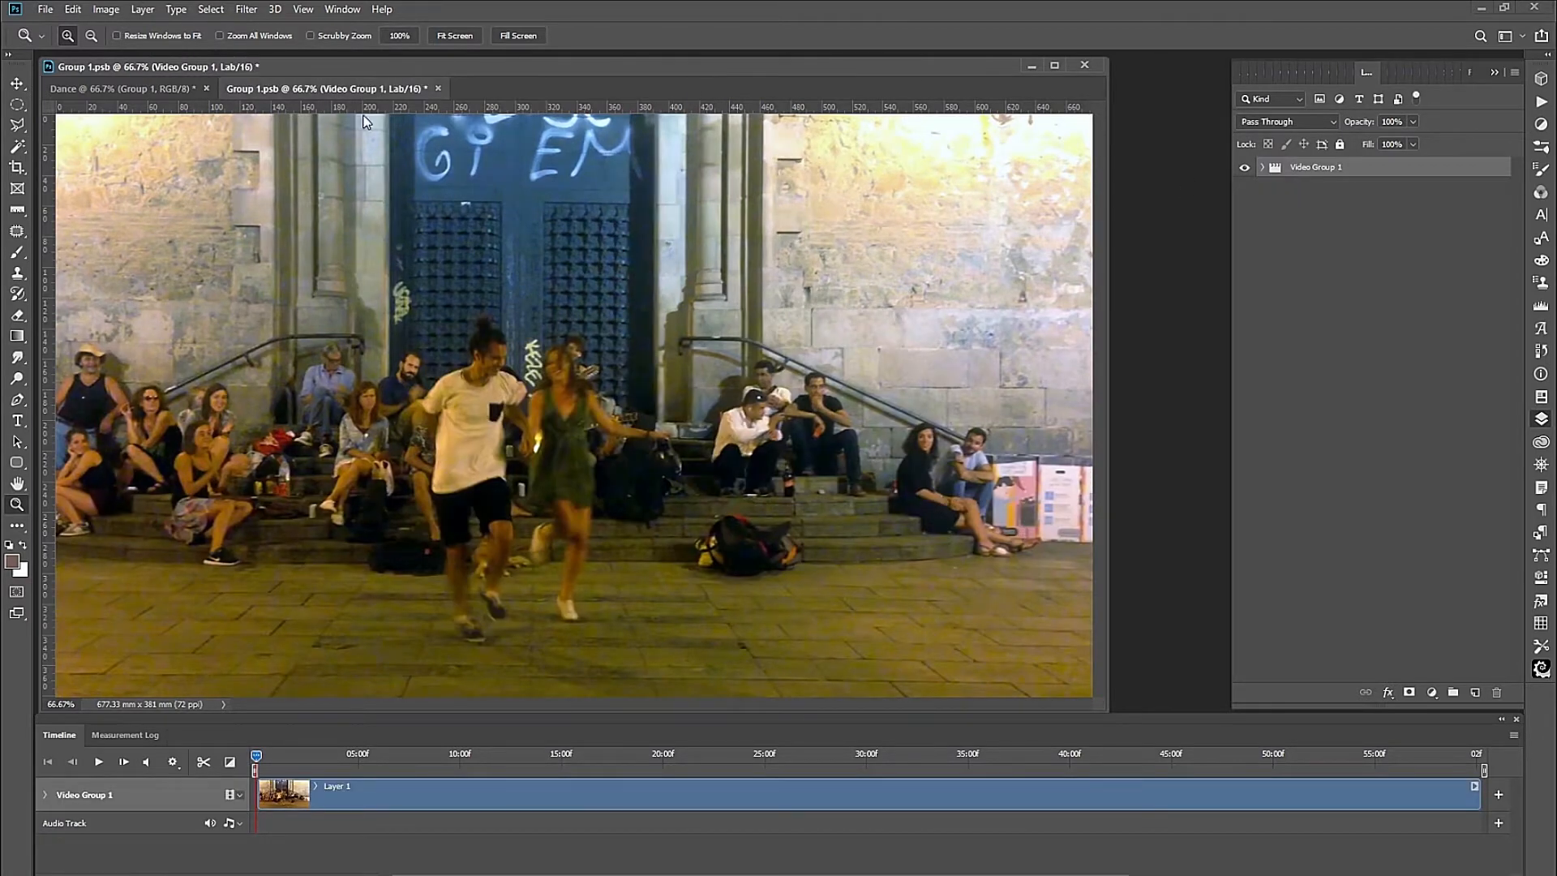
{"action": "left_click", "coordinate": [440, 89]}
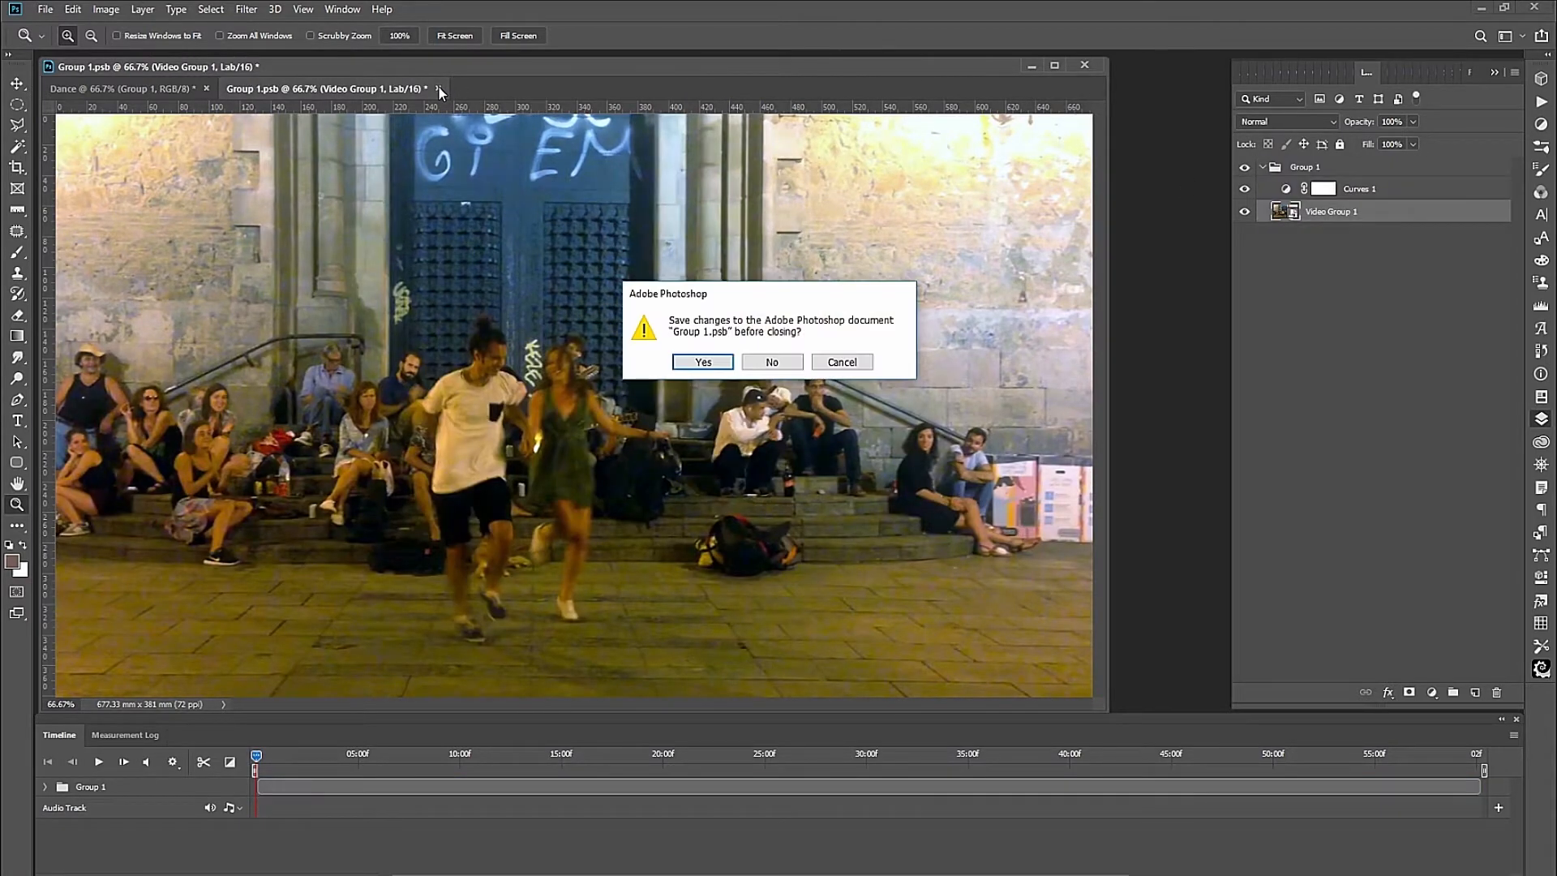
{"action": "left_click", "coordinate": [711, 358]}
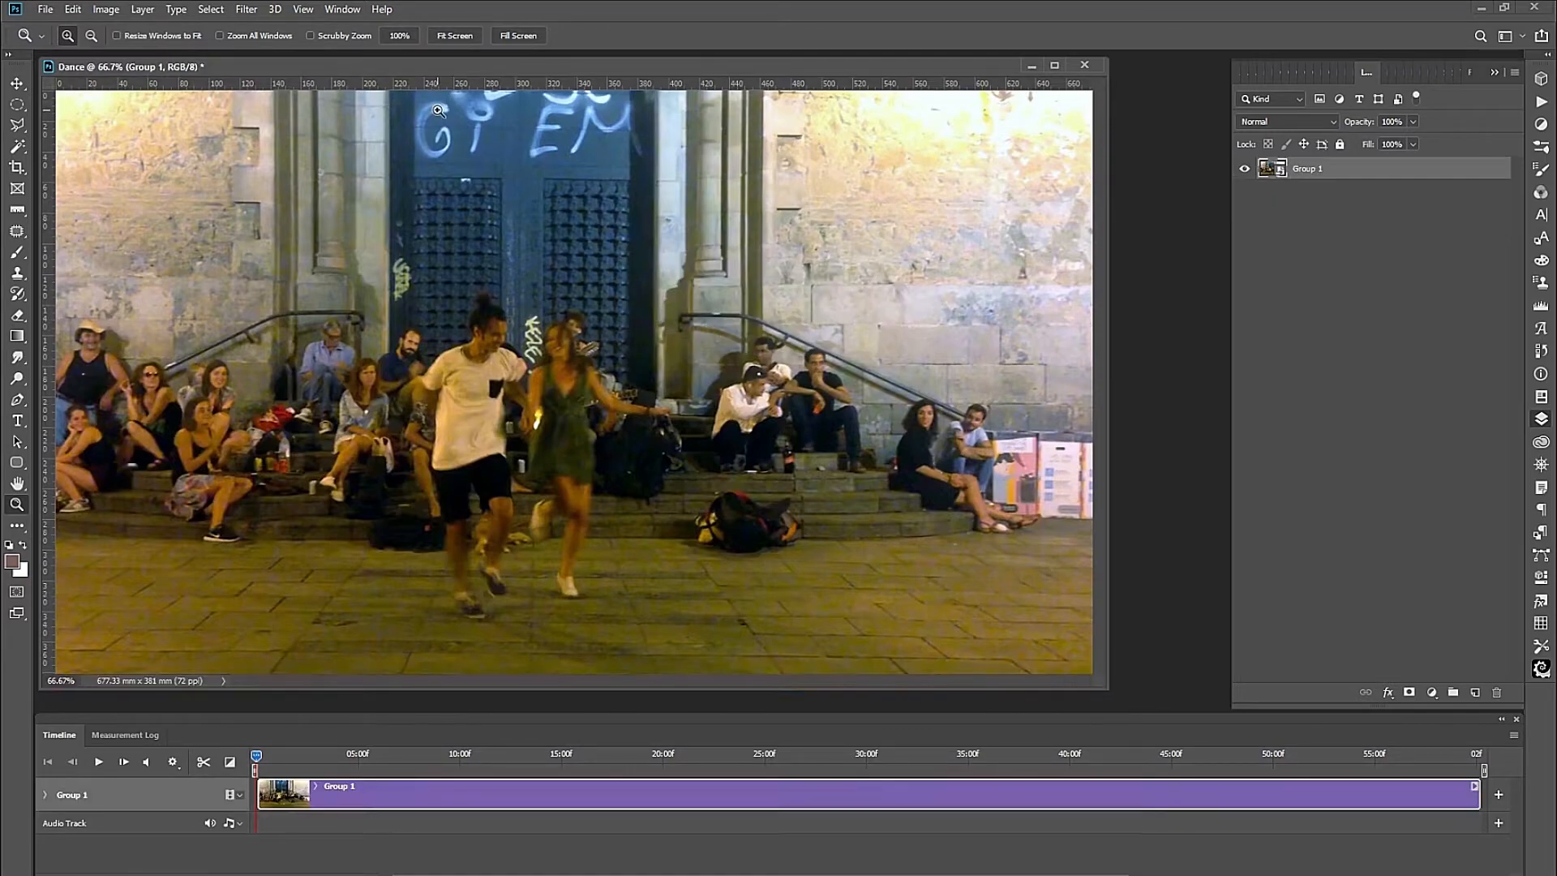
{"action": "left_click_drag", "start_coordinate": [1305, 168], "coordinate": [1475, 692]}
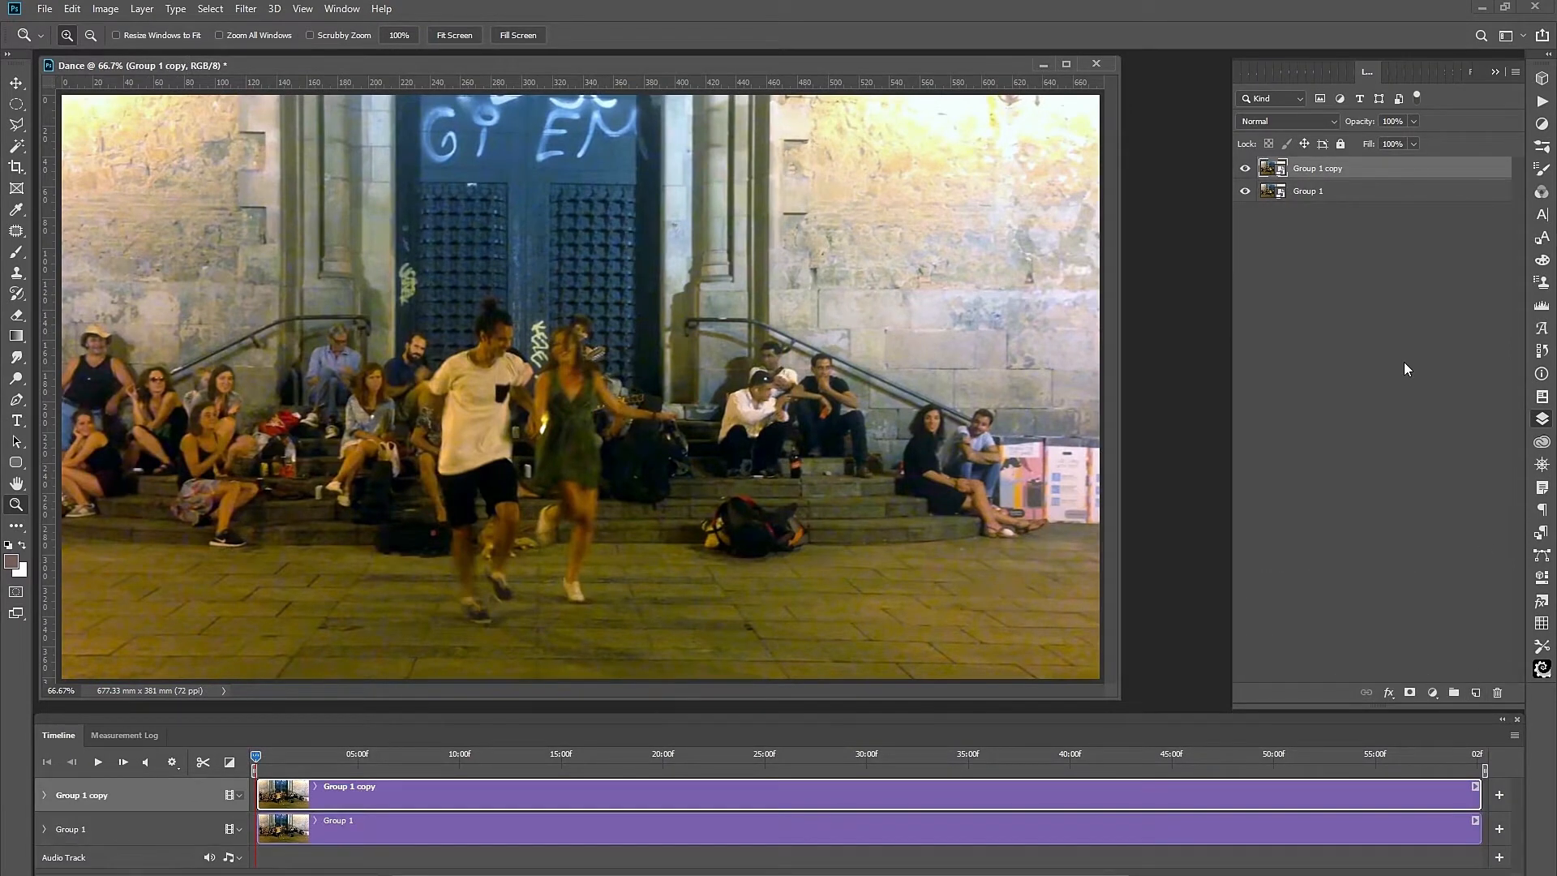
Rename the layers Outline and Color, hide Color, and select Outline.
{"action": "double_click", "coordinate": [1315, 190]}
{"action": "type", "text": "Outline"}
{"action": "key", "text": "Return"}
{"action": "double_click", "coordinate": [1315, 168]}
{"action": "type", "text": "Color"}
{"action": "left_click", "coordinate": [1350, 266]}
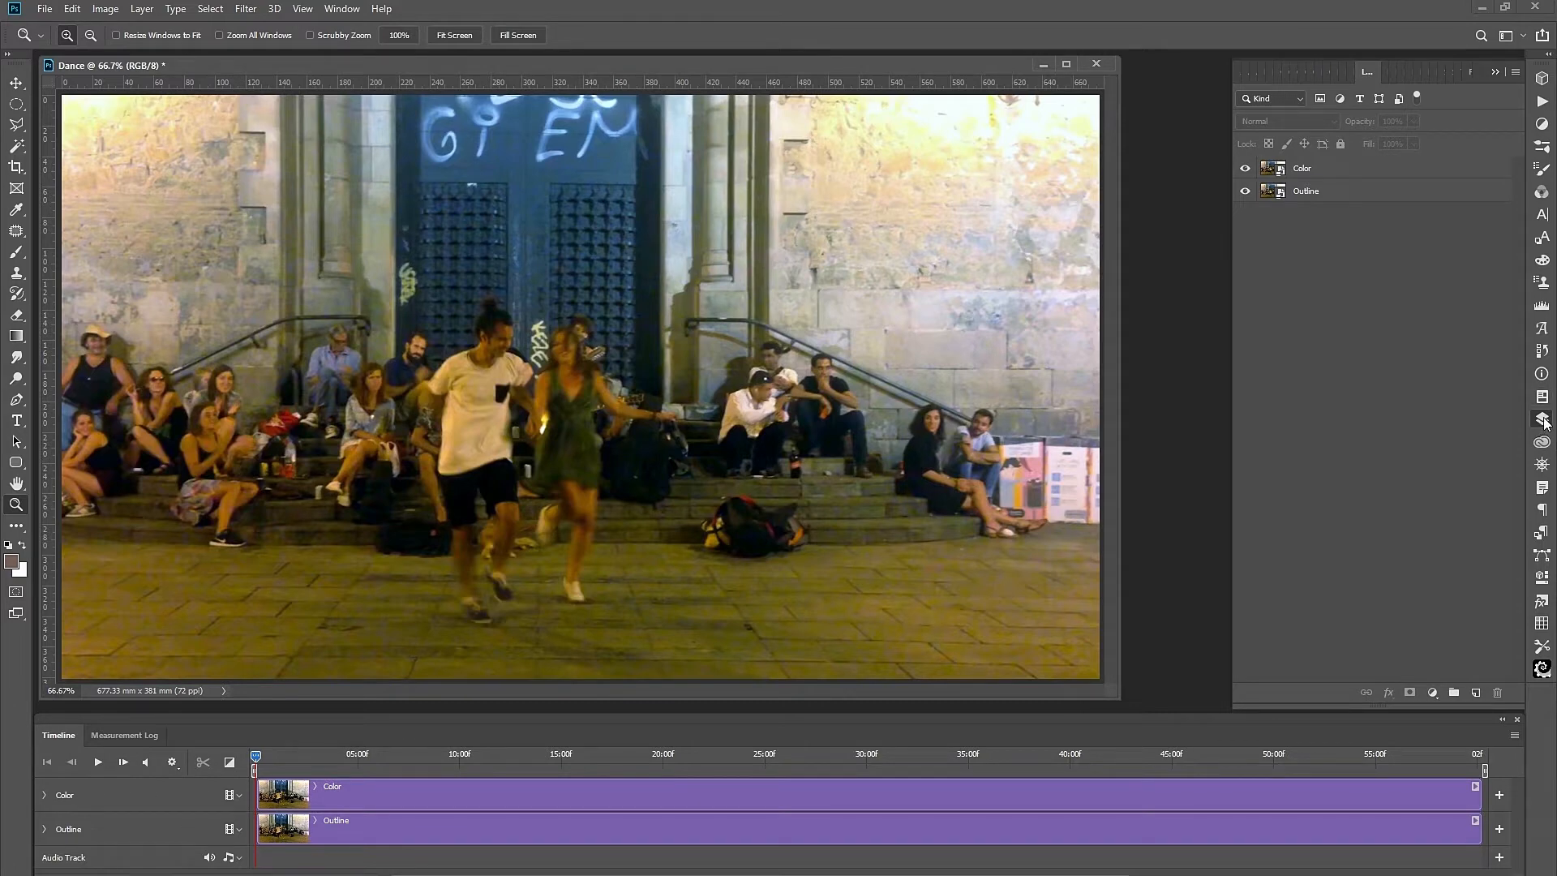
{"action": "left_click", "coordinate": [1245, 169]}
{"action": "left_click", "coordinate": [1316, 193]}
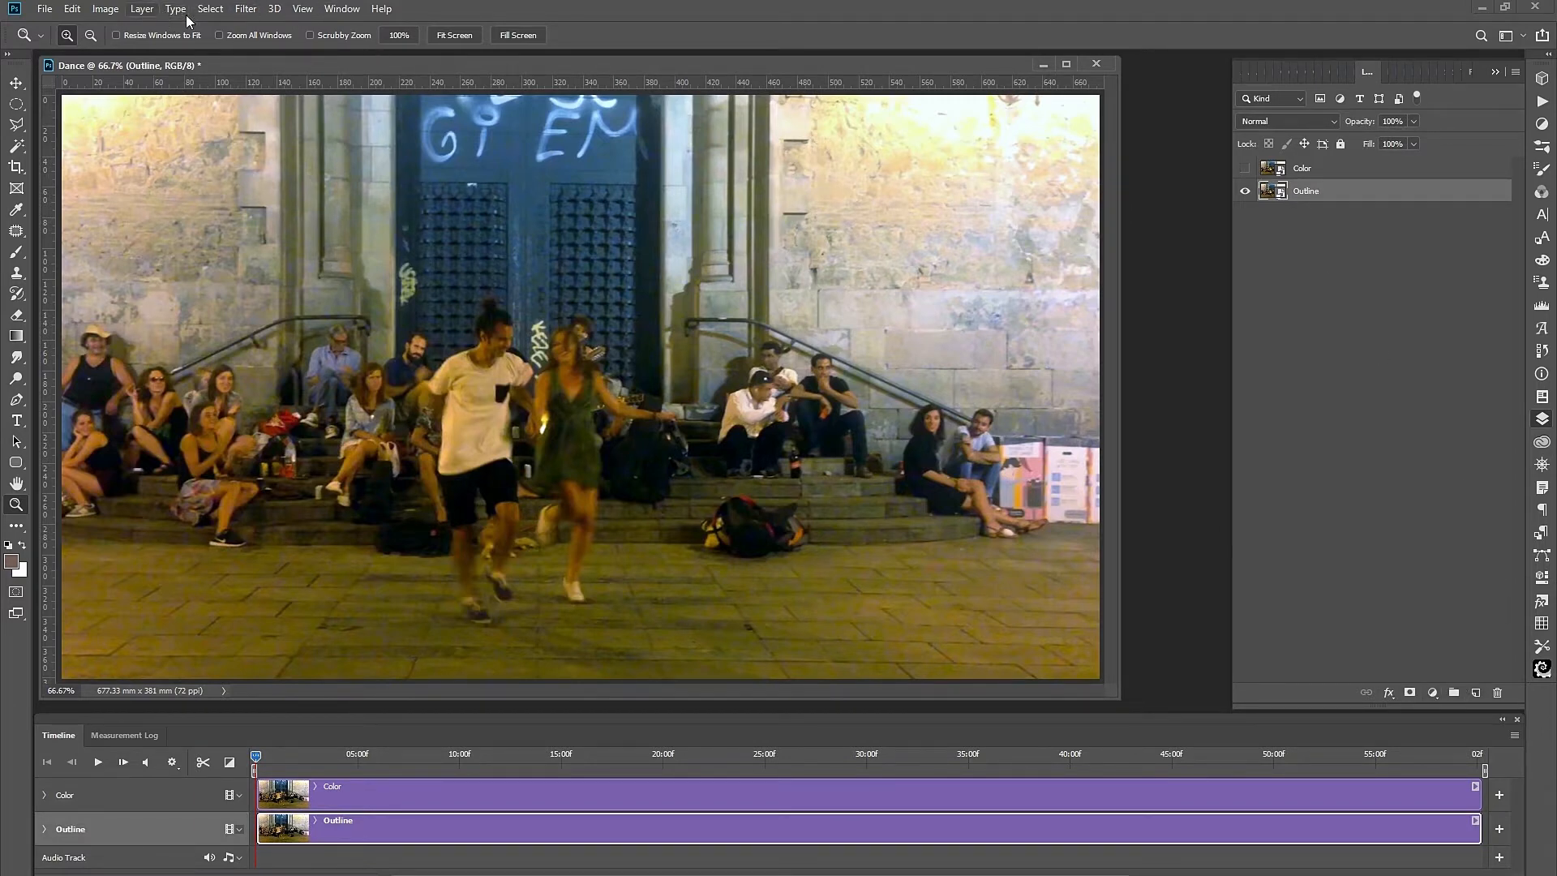
Apply Poster Edges with Edge Thickness 0, Edge Intensity 5 and Posterization 6.
{"action": "left_click", "coordinate": [244, 9]}
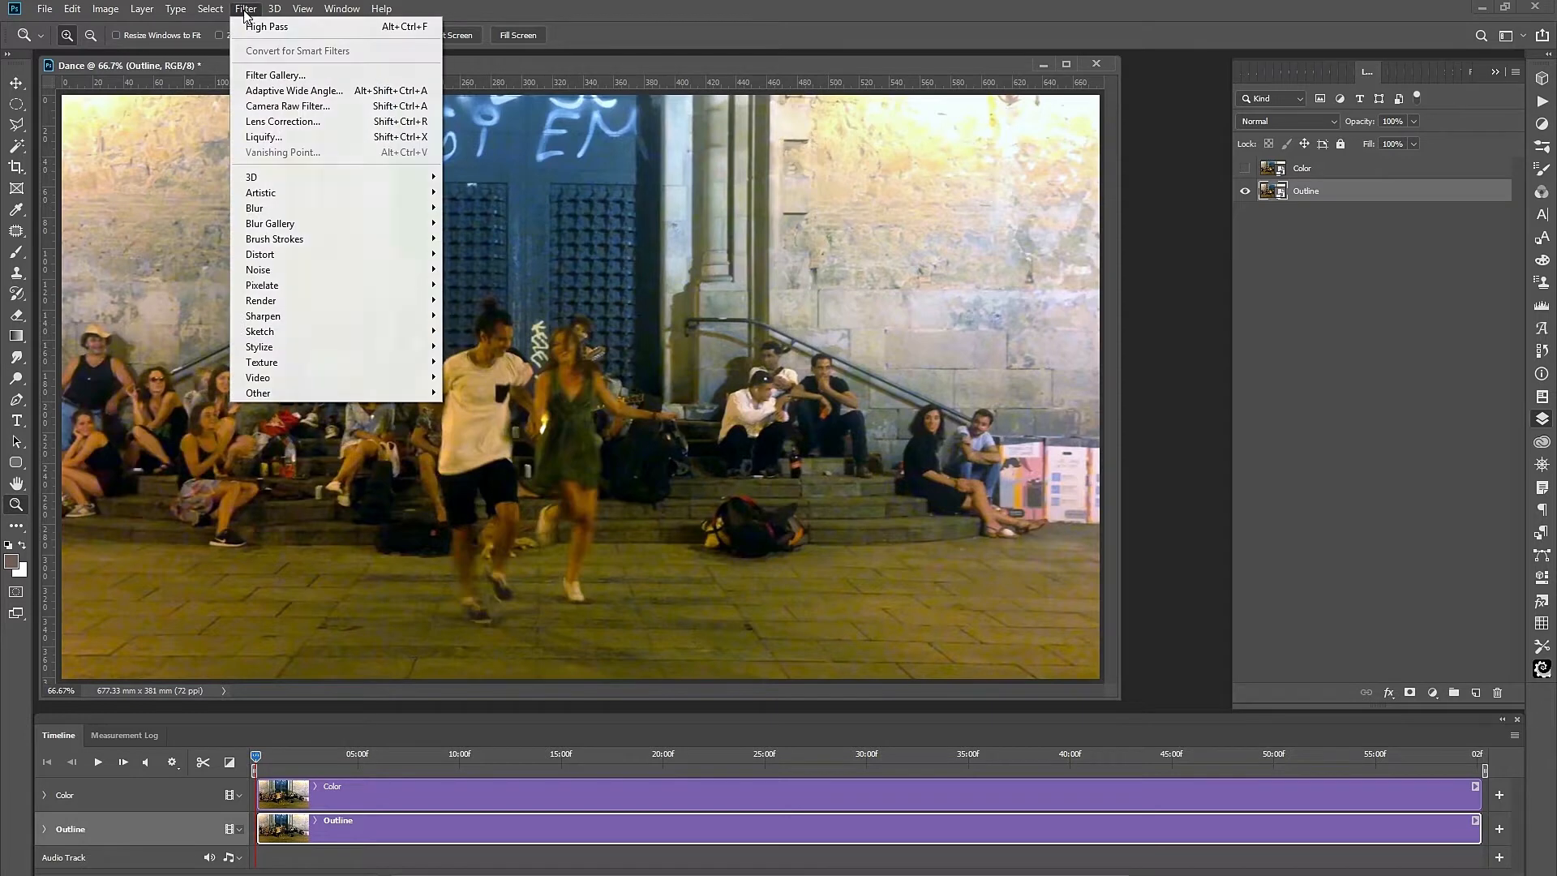
{"action": "mouse_move", "coordinate": [311, 197]}
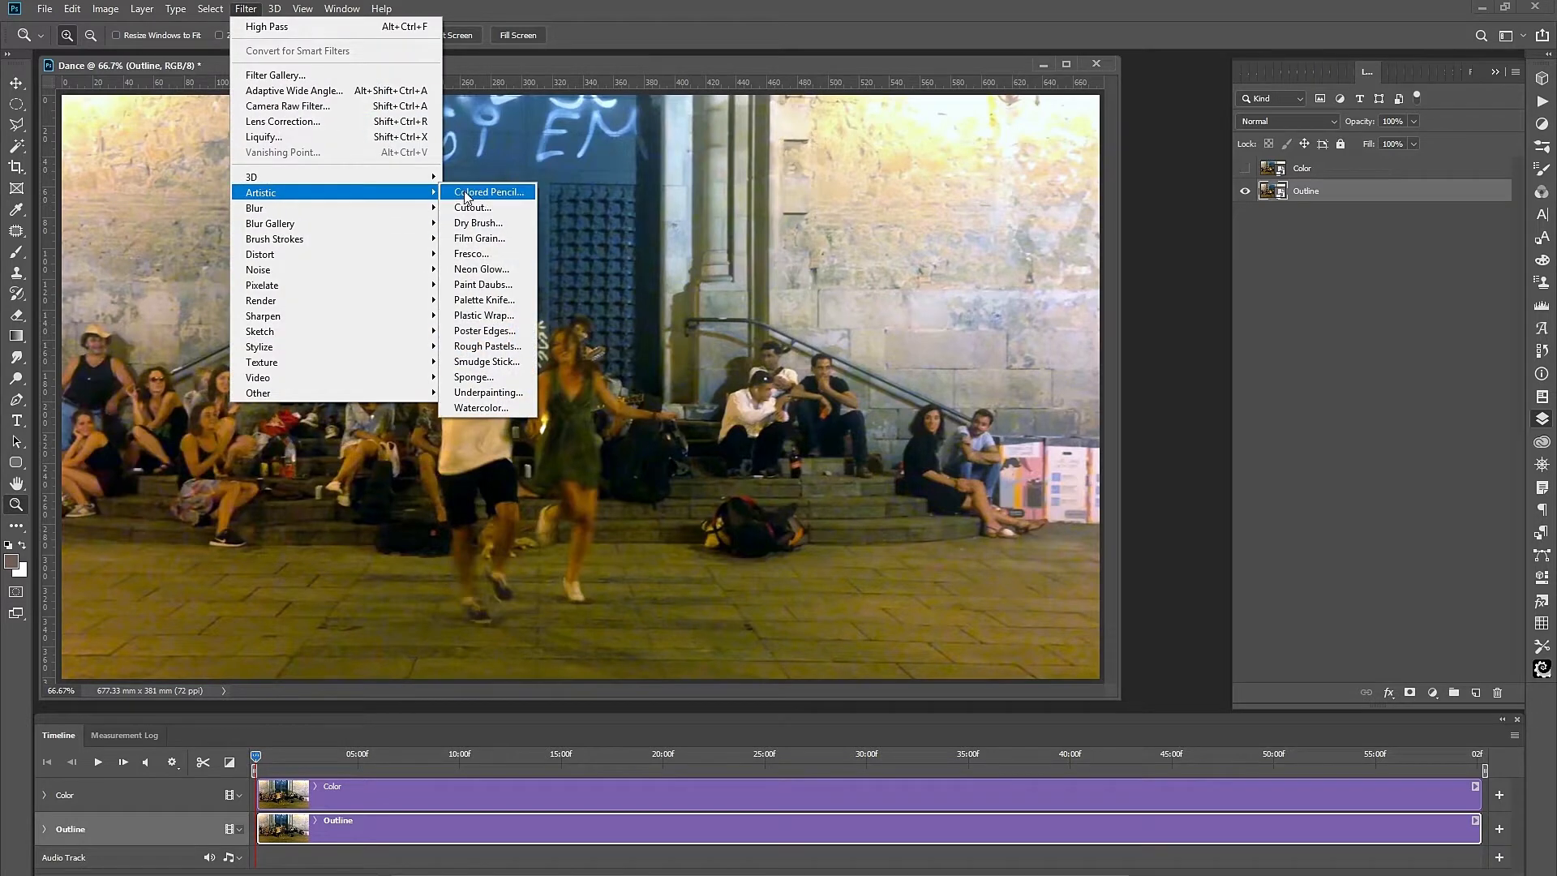
{"action": "left_click", "coordinate": [485, 331]}
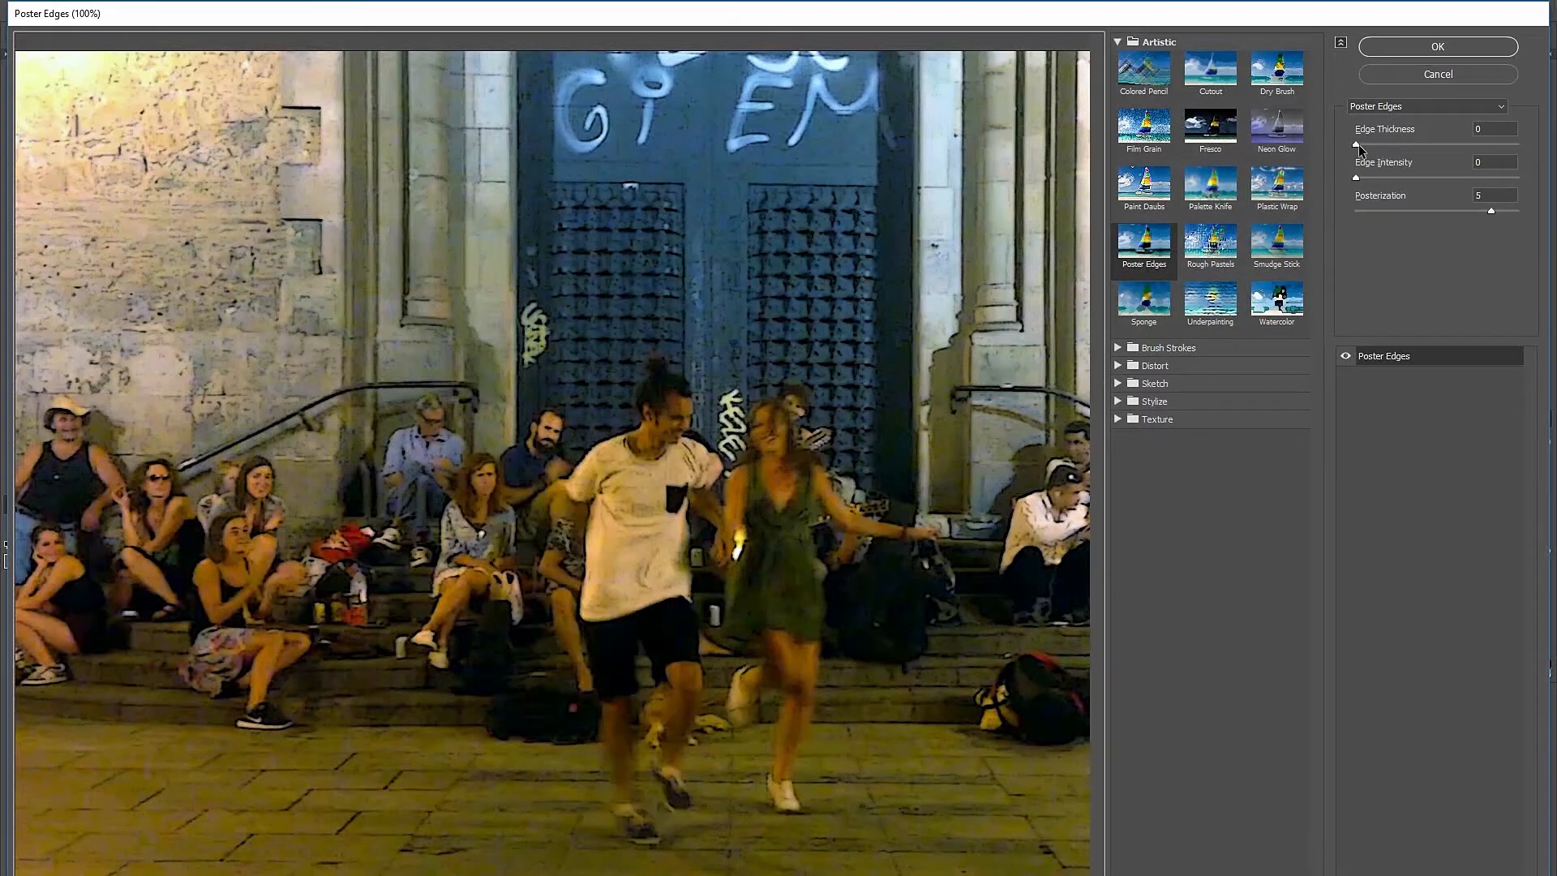
{"action": "left_click_drag", "start_coordinate": [1356, 143], "coordinate": [1540, 166]}
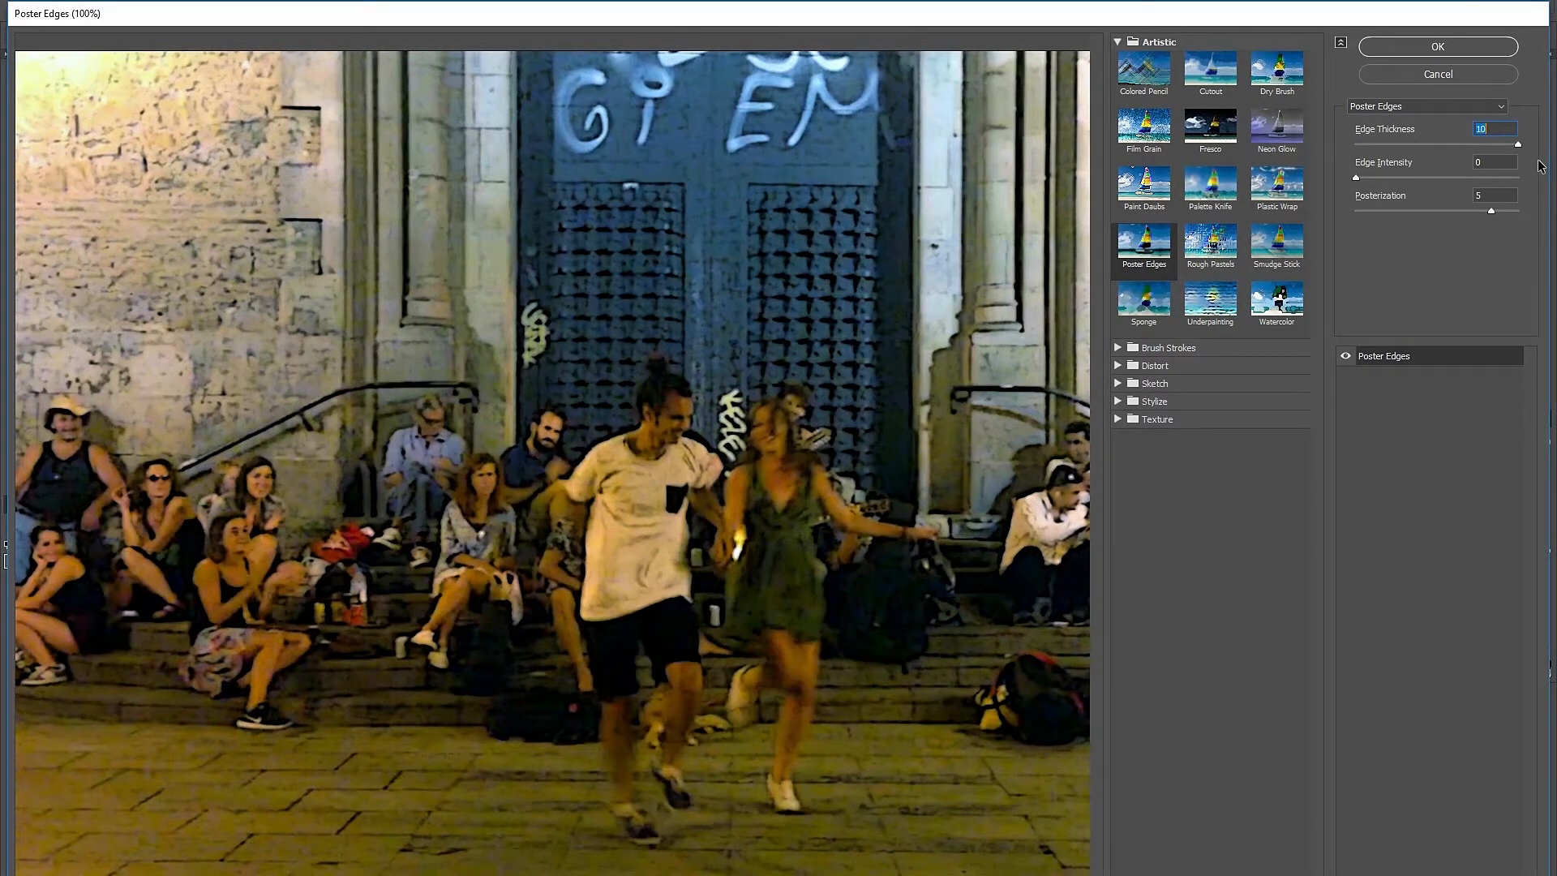
{"action": "left_click_drag", "start_coordinate": [1355, 177], "coordinate": [1530, 197]}
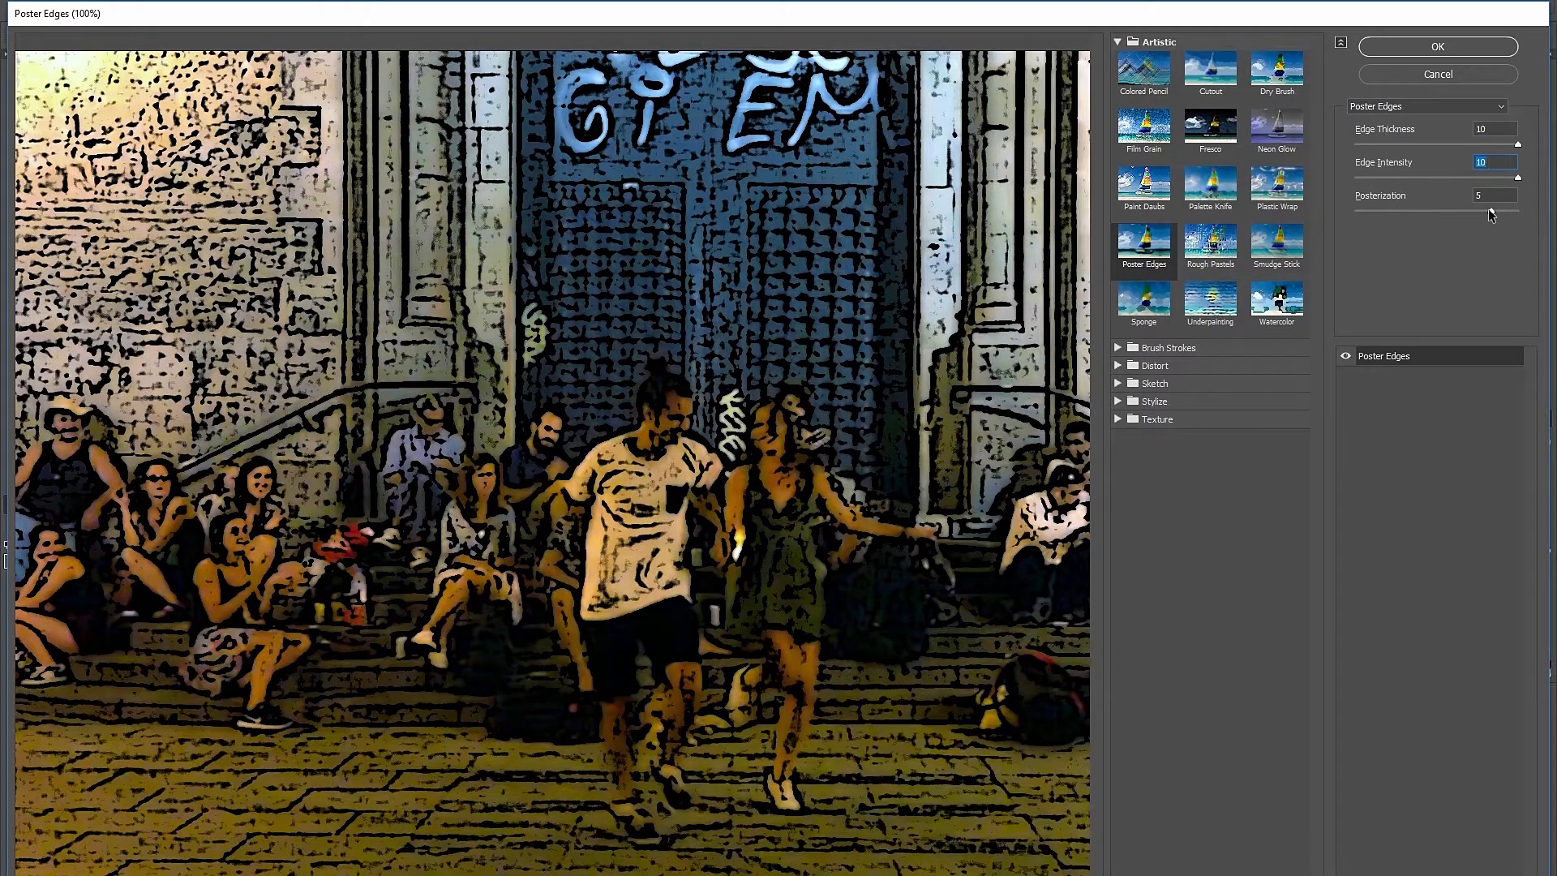
{"action": "left_click_drag", "start_coordinate": [1492, 212], "coordinate": [1528, 235]}
{"action": "left_click_drag", "start_coordinate": [1519, 147], "coordinate": [1346, 148]}
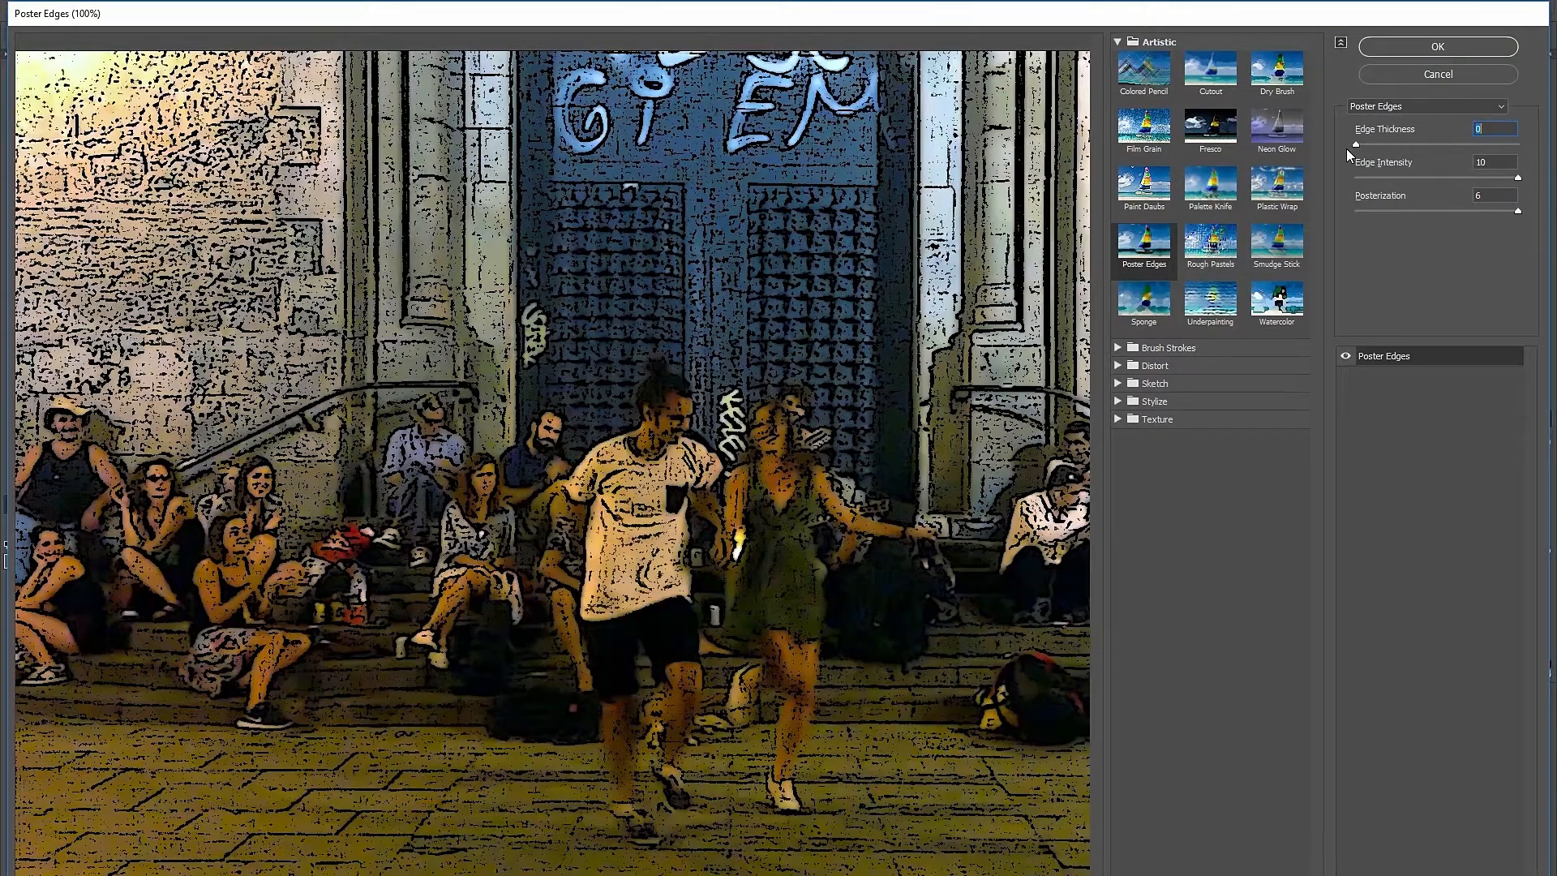
{"action": "left_click_drag", "start_coordinate": [1518, 180], "coordinate": [1432, 201]}
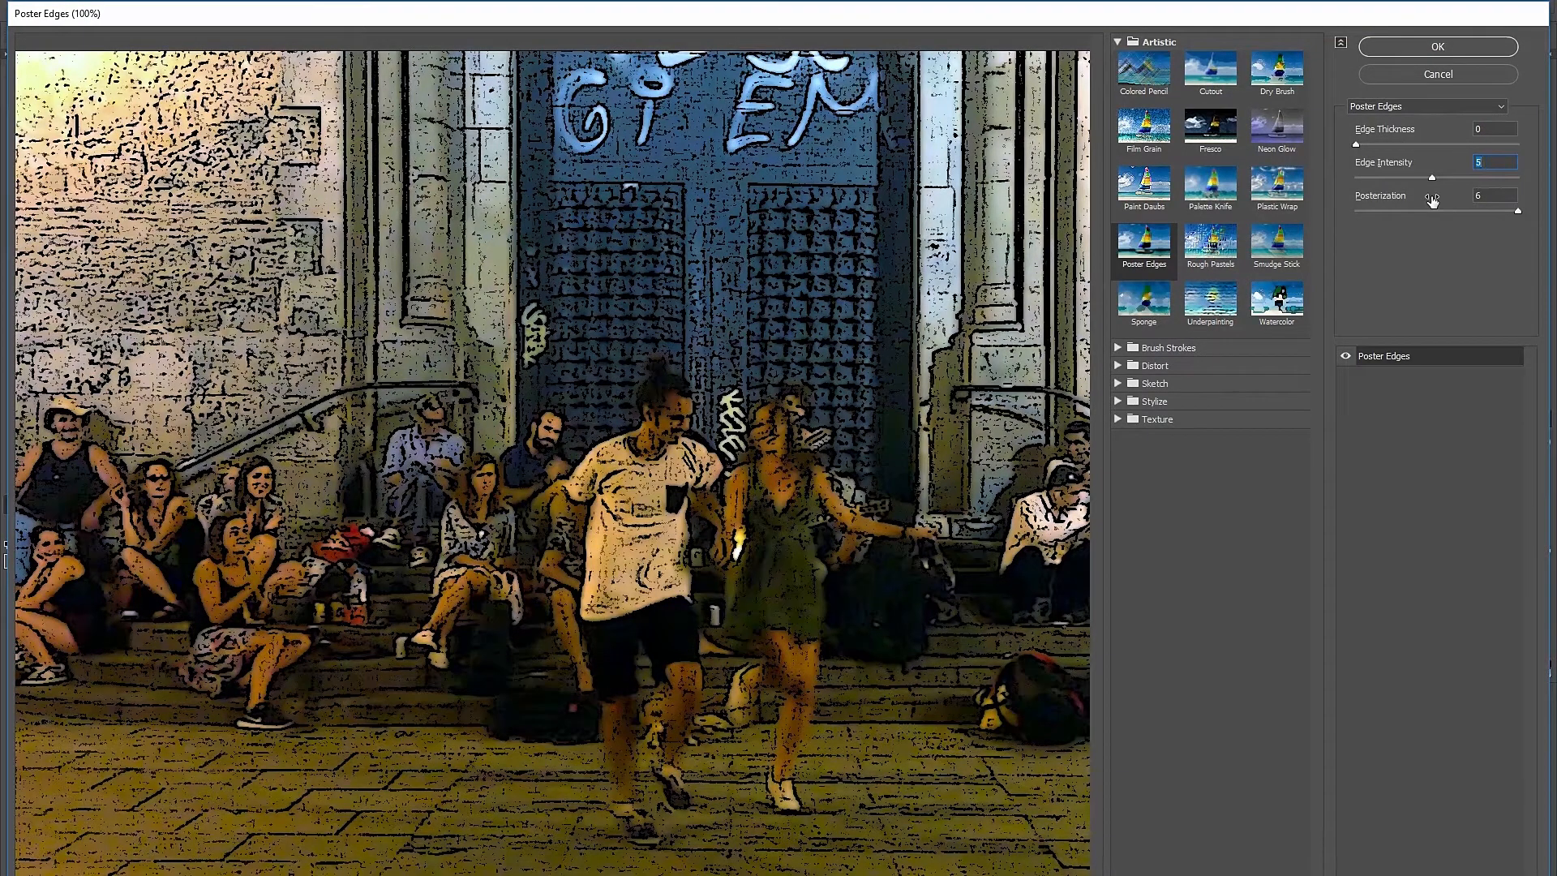
{"action": "left_click", "coordinate": [1453, 47]}
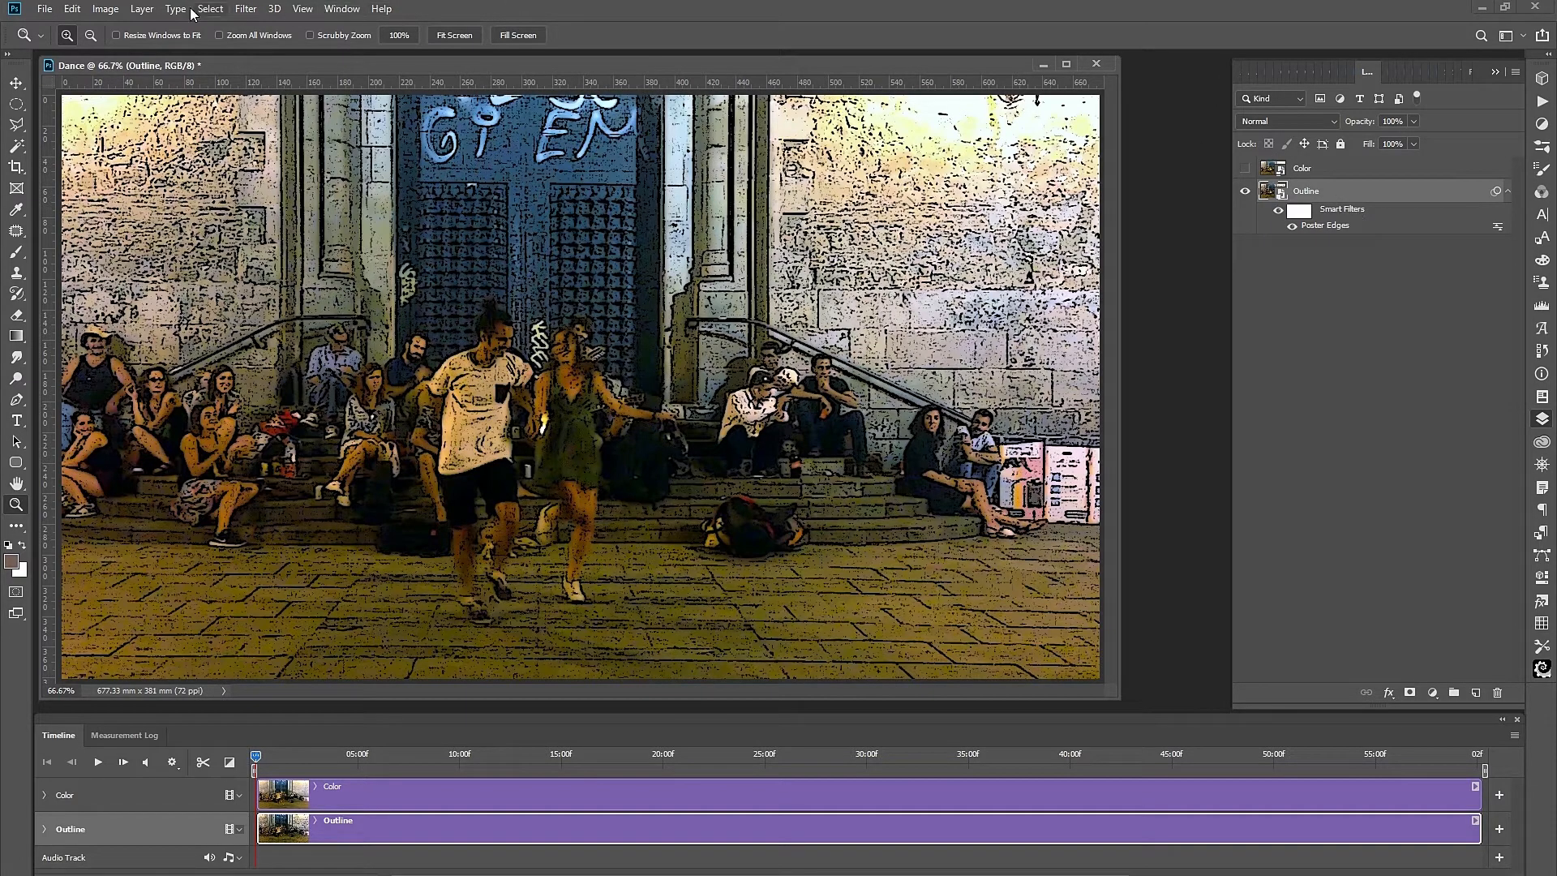
Add a Threshold adjustment at a very low level so only outlines stay black.
{"action": "left_click", "coordinate": [106, 9]}
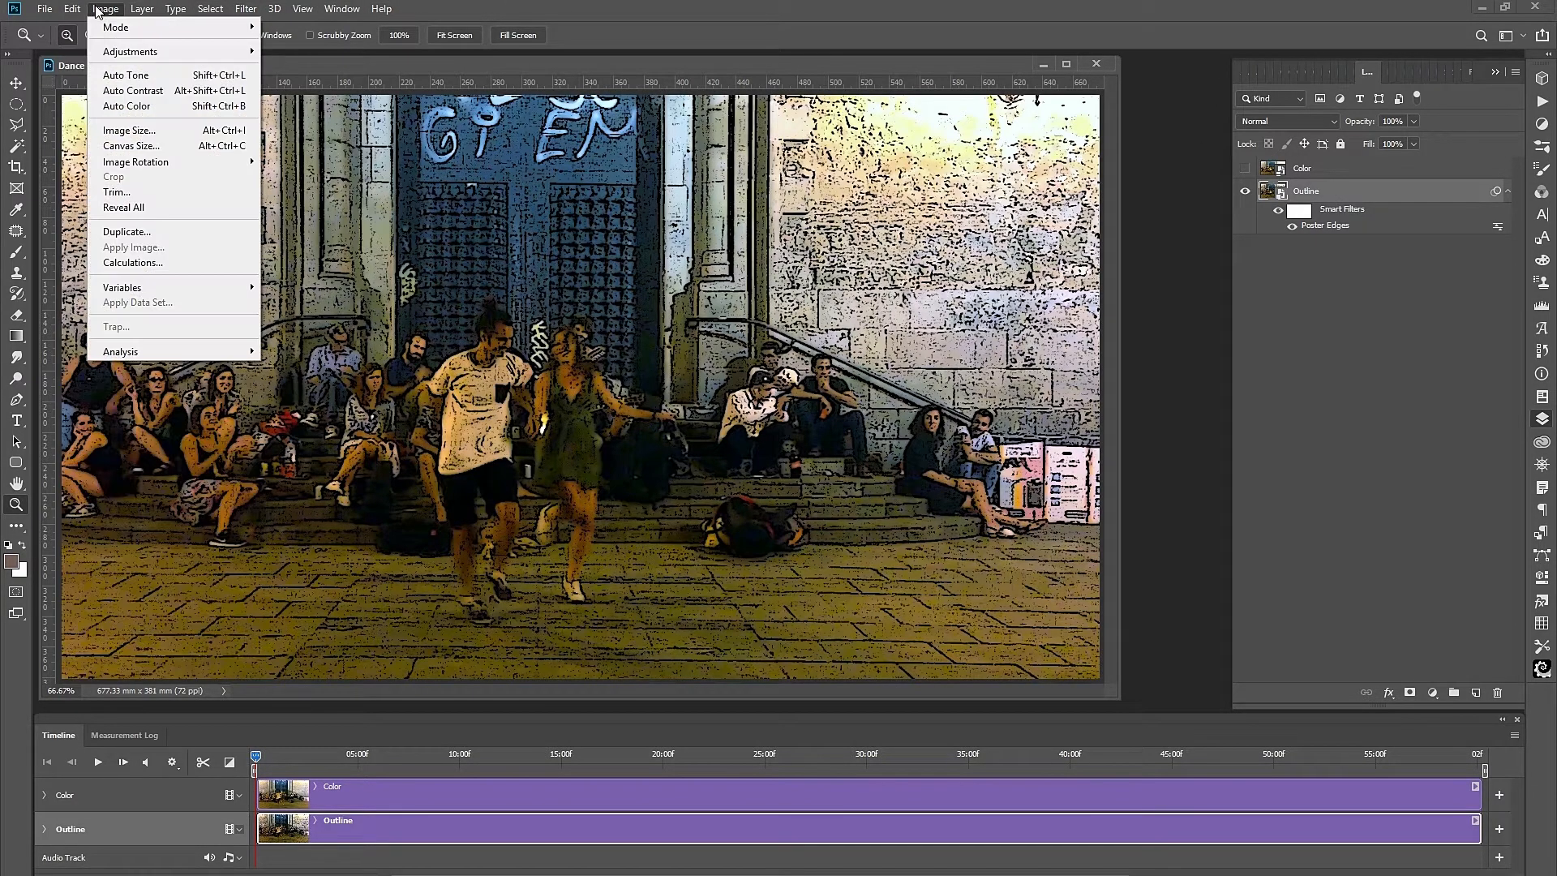
{"action": "mouse_move", "coordinate": [140, 53]}
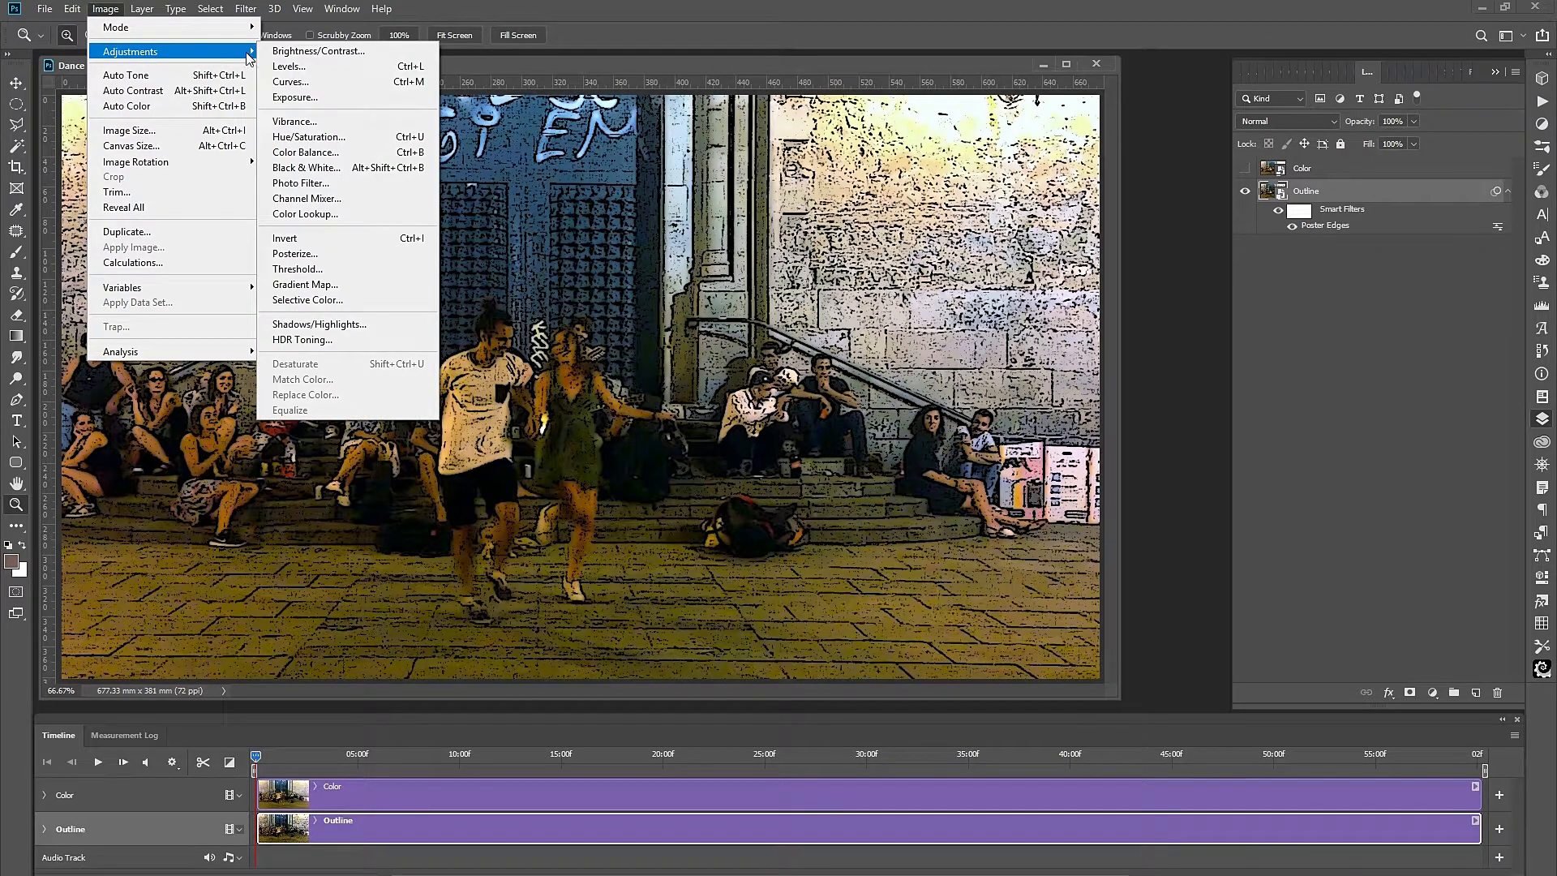
{"action": "left_click", "coordinate": [297, 269]}
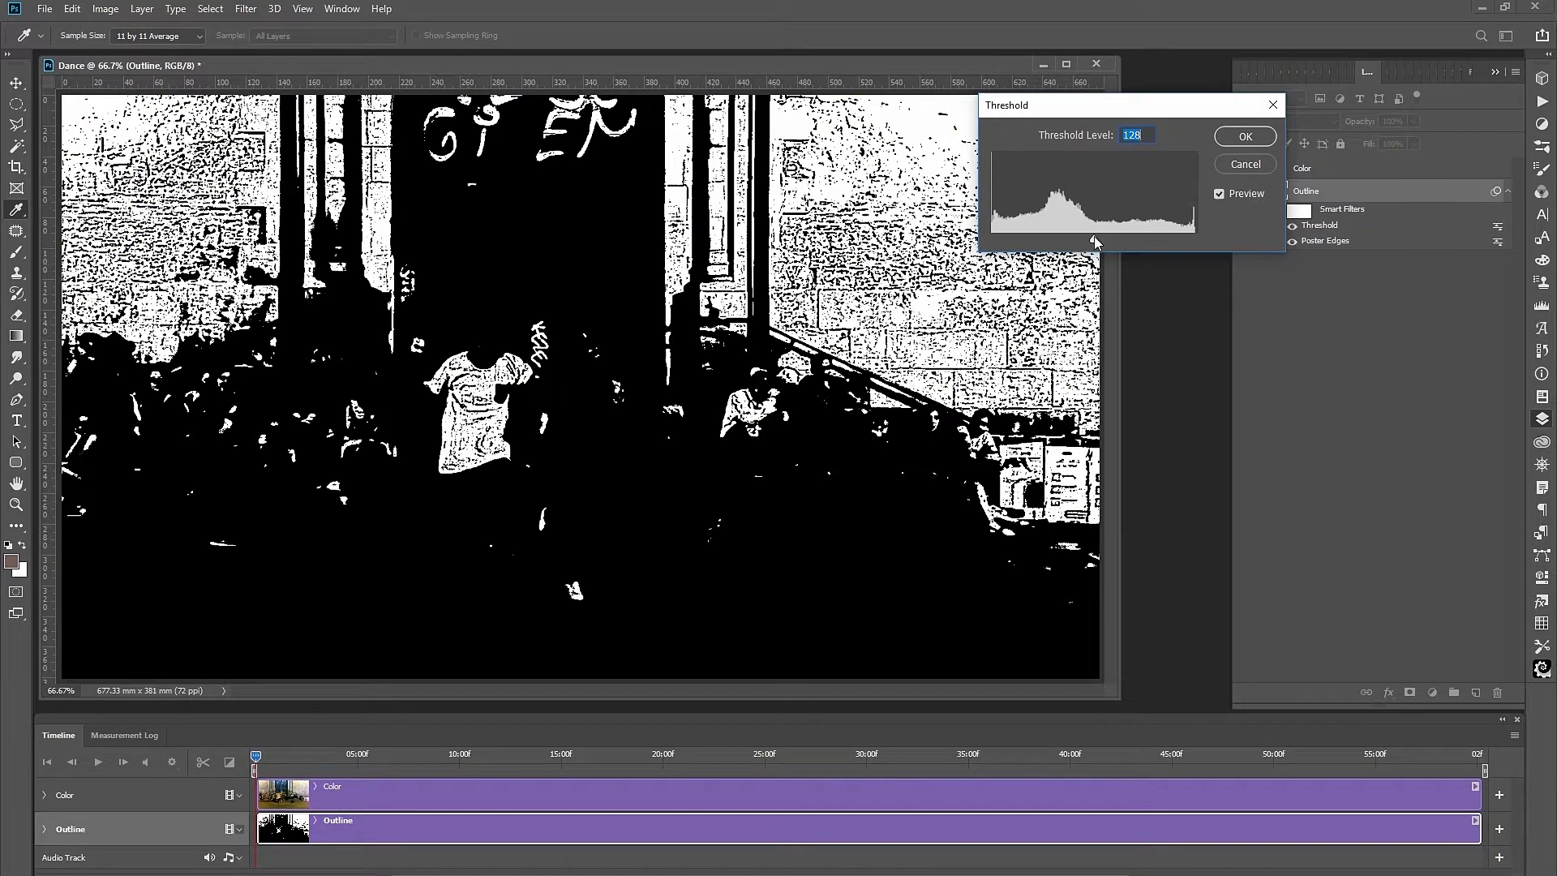
{"action": "left_click_drag", "start_coordinate": [1093, 236], "coordinate": [971, 243]}
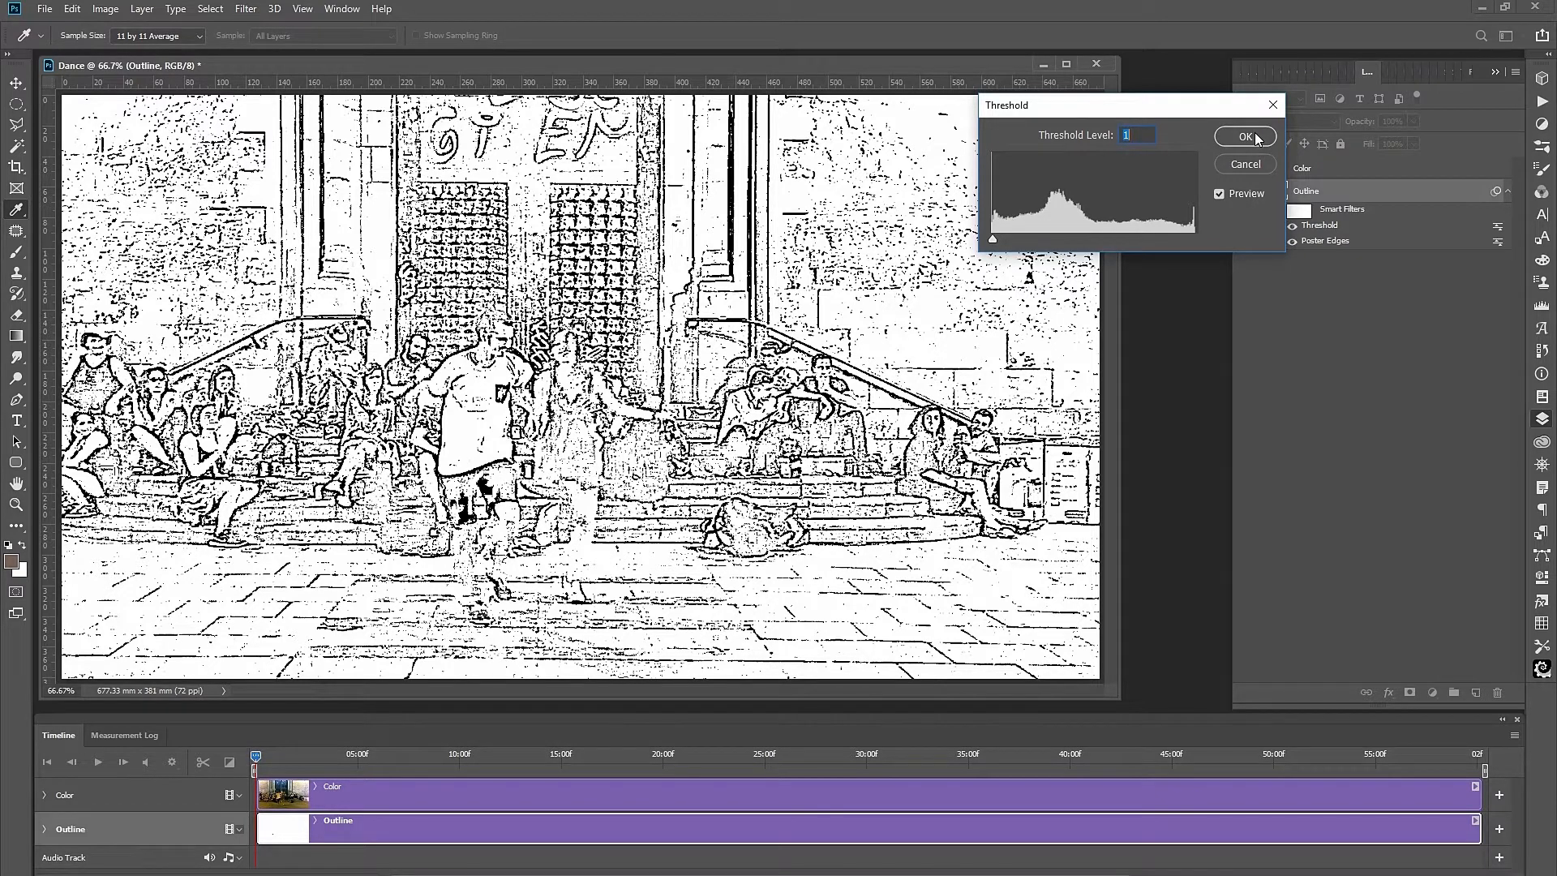
{"action": "mouse_move", "coordinate": [991, 240]}
{"action": "left_mouse_down"}
{"action": "mouse_move", "coordinate": [1020, 245]}
{"action": "mouse_move", "coordinate": [981, 240]}
{"action": "left_mouse_up"}
{"action": "left_click", "coordinate": [1249, 135]}
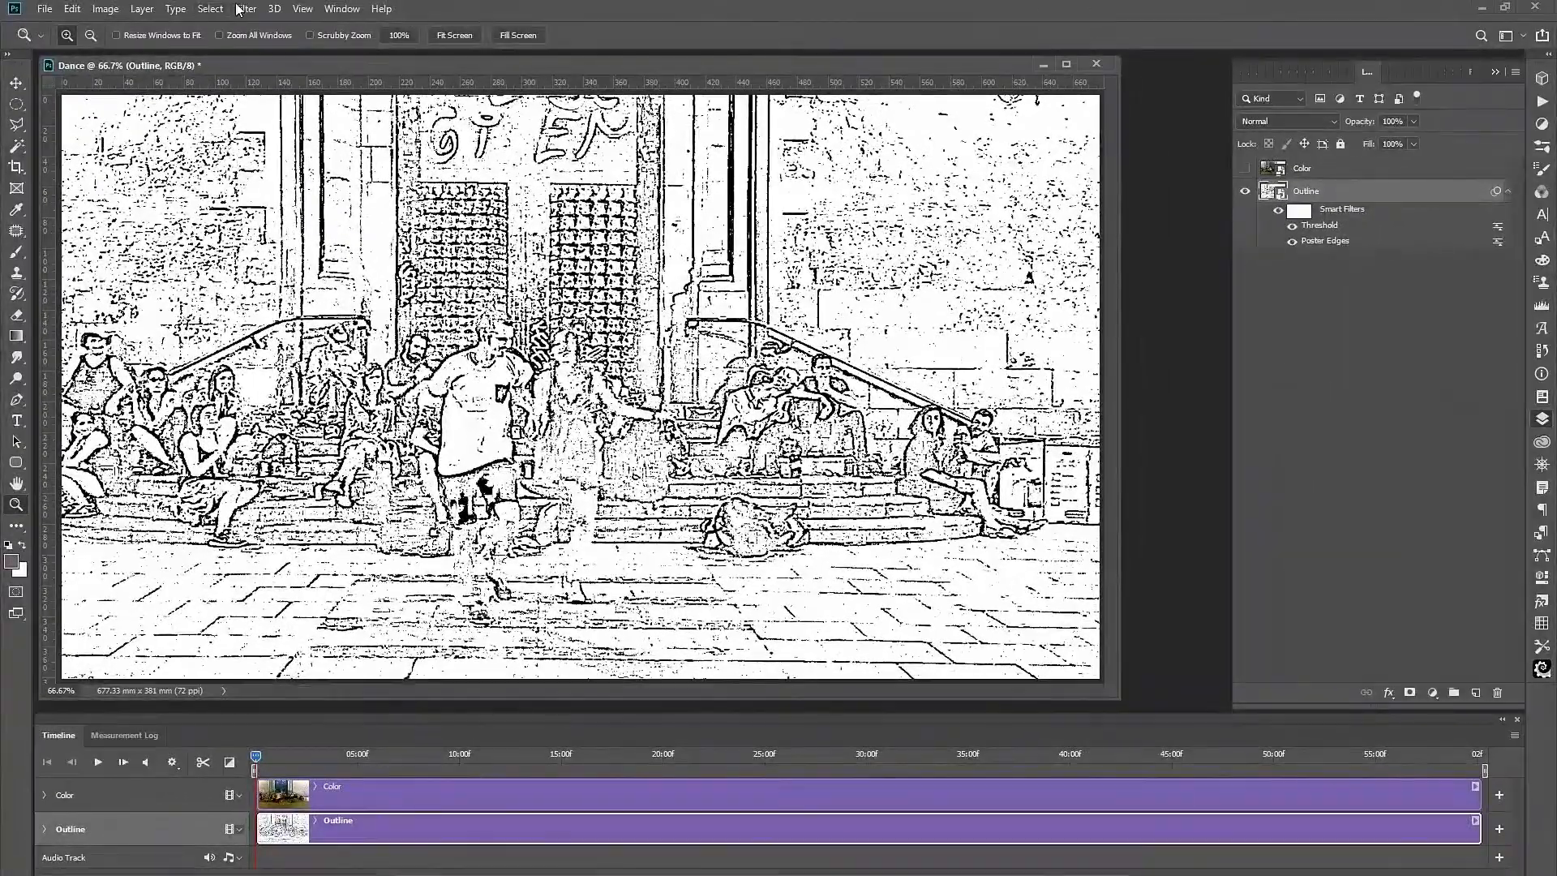
Open Oil Paint on the Outline layer and compare lower Stylization and Cleanliness against the original.
{"action": "left_click", "coordinate": [247, 11]}
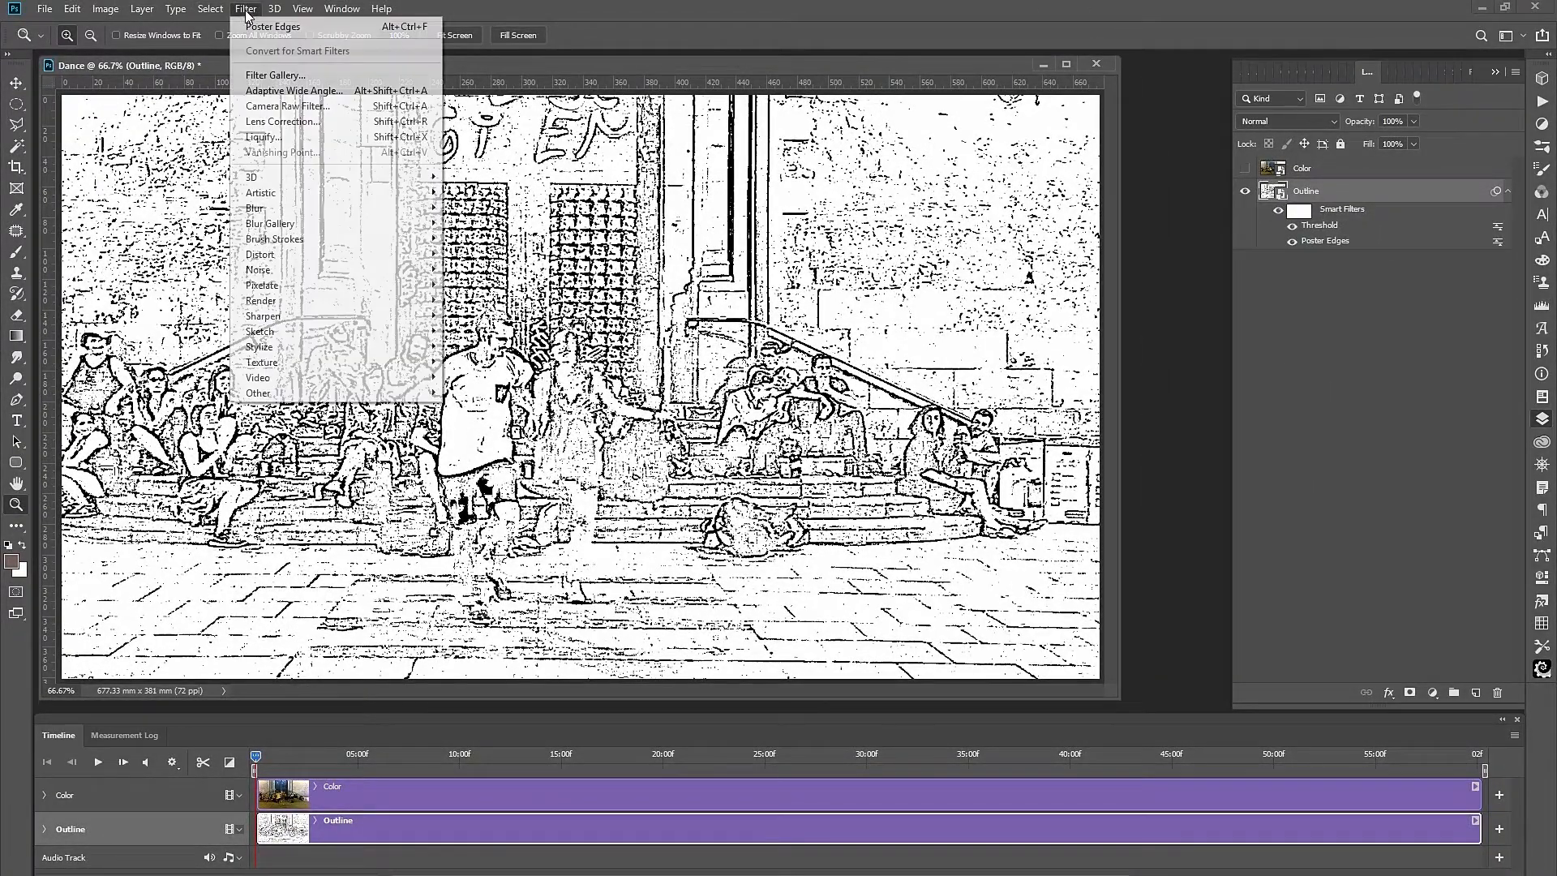
{"action": "mouse_move", "coordinate": [290, 349]}
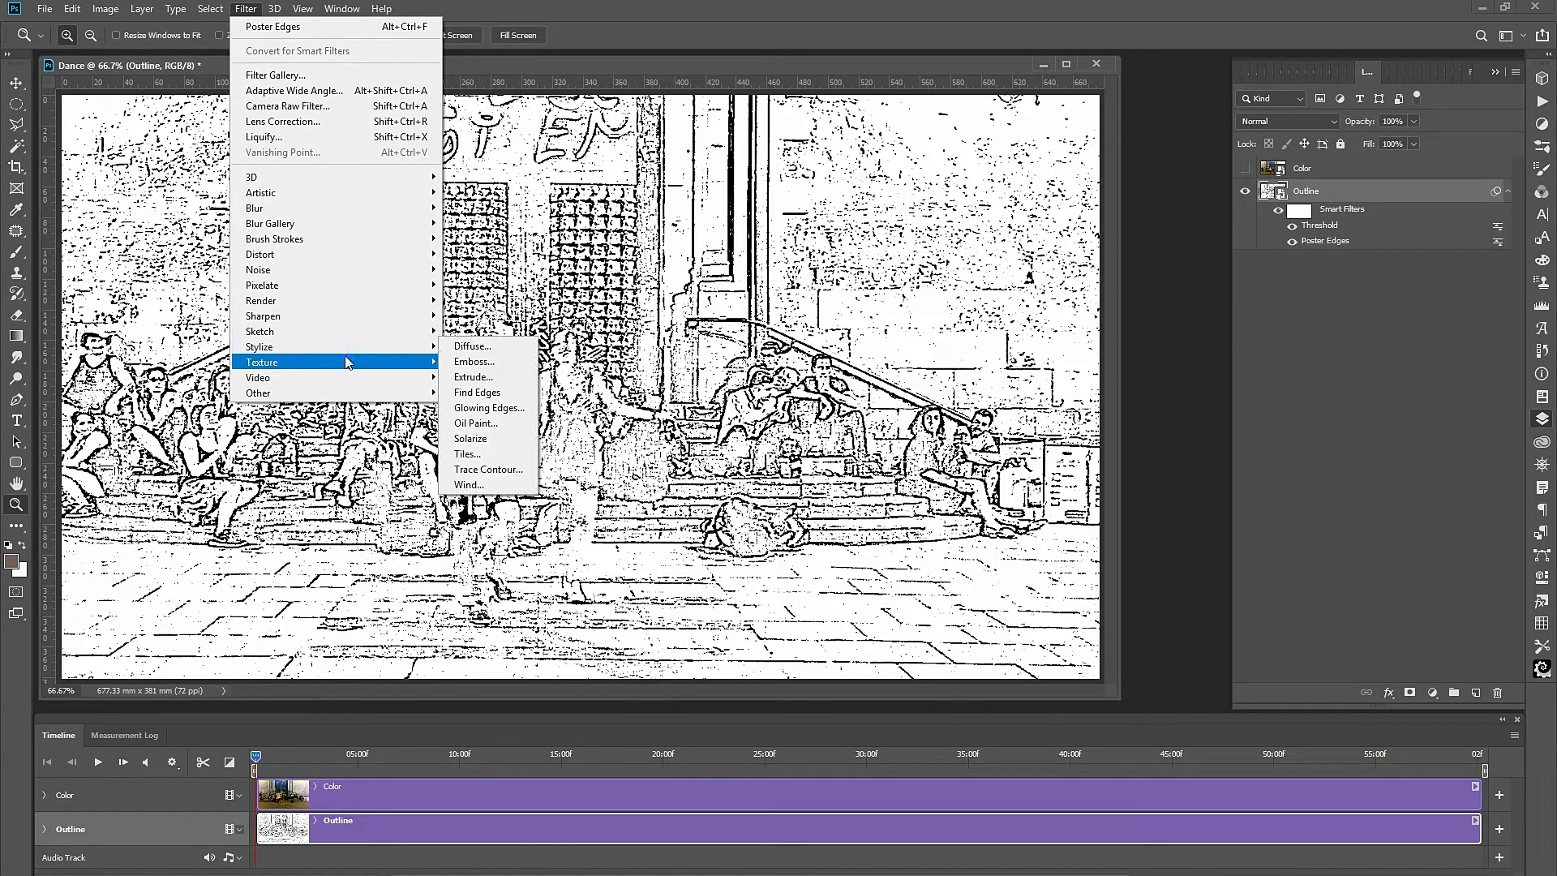
{"action": "left_click", "coordinate": [489, 423]}
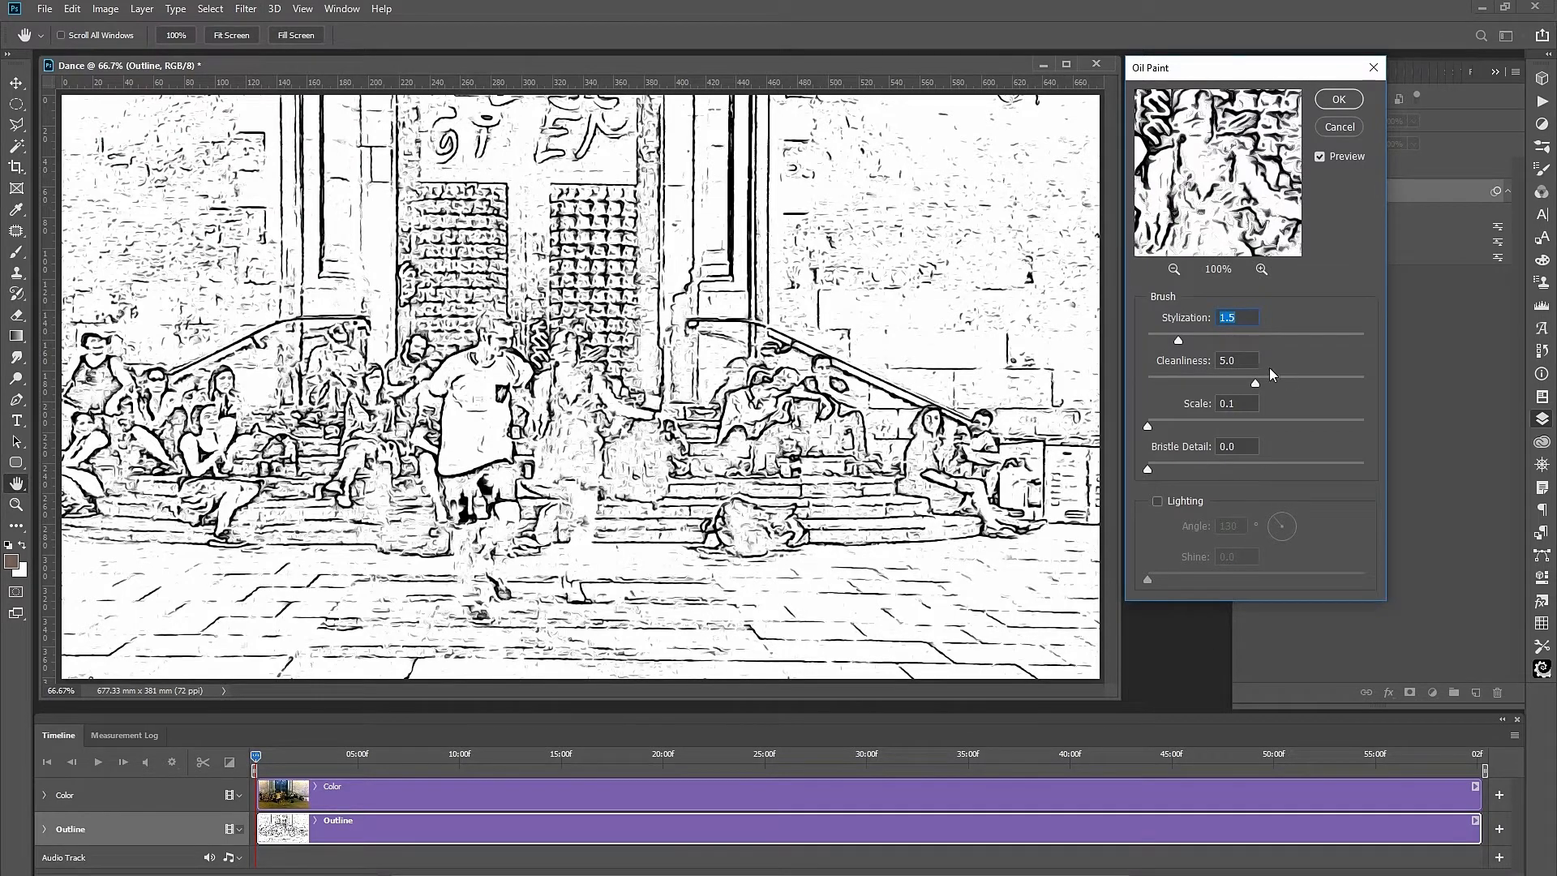
{"action": "left_click_drag", "start_coordinate": [1178, 339], "coordinate": [1154, 342]}
{"action": "left_click_drag", "start_coordinate": [1255, 383], "coordinate": [1136, 379]}
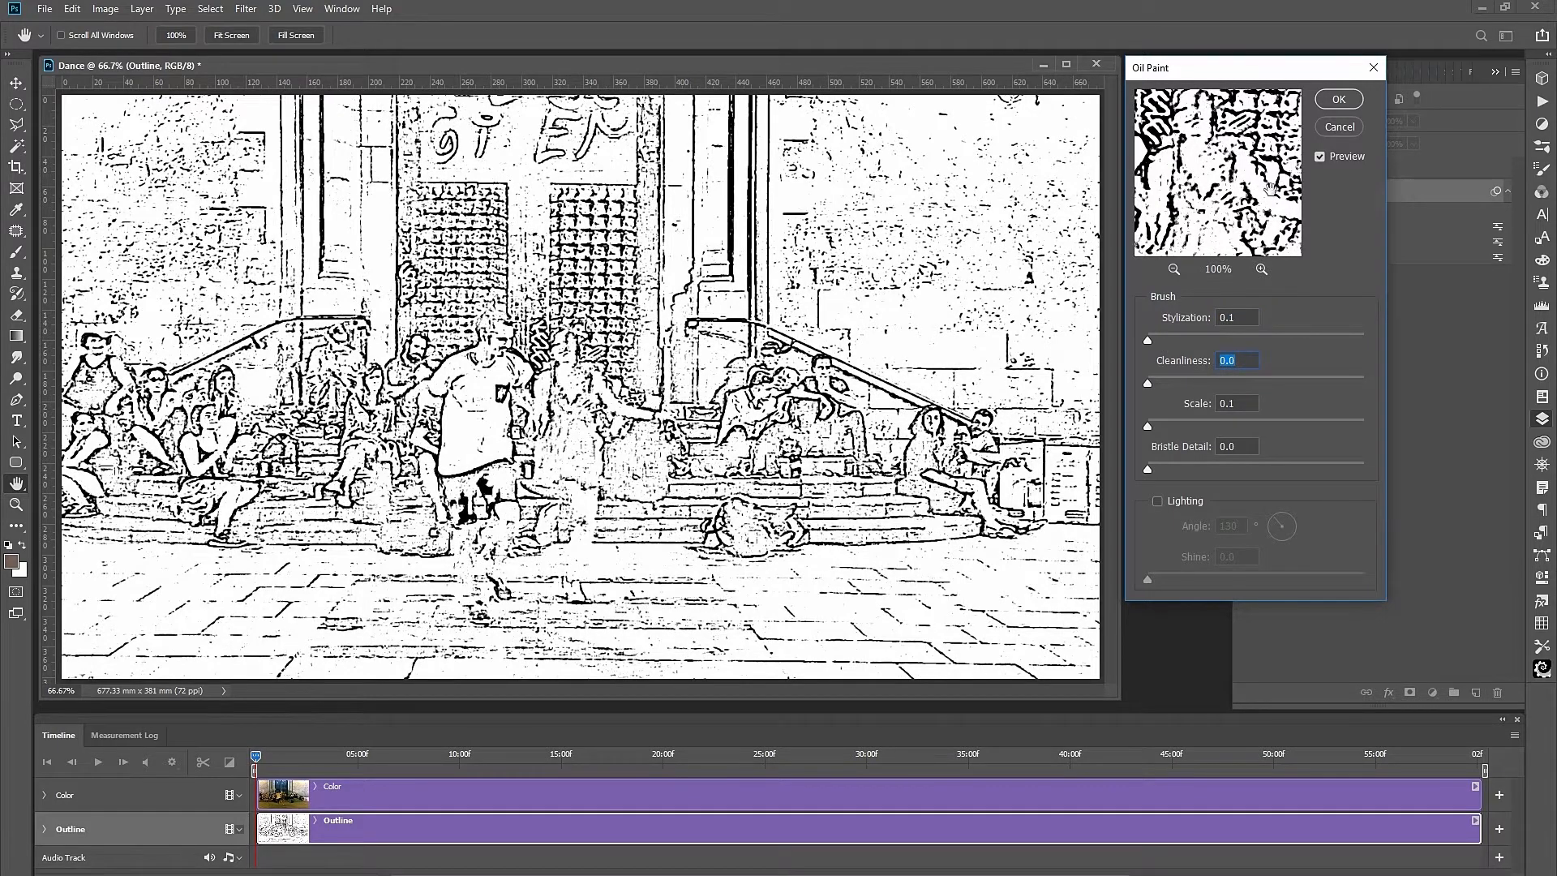
{"action": "left_click", "coordinate": [1246, 167]}
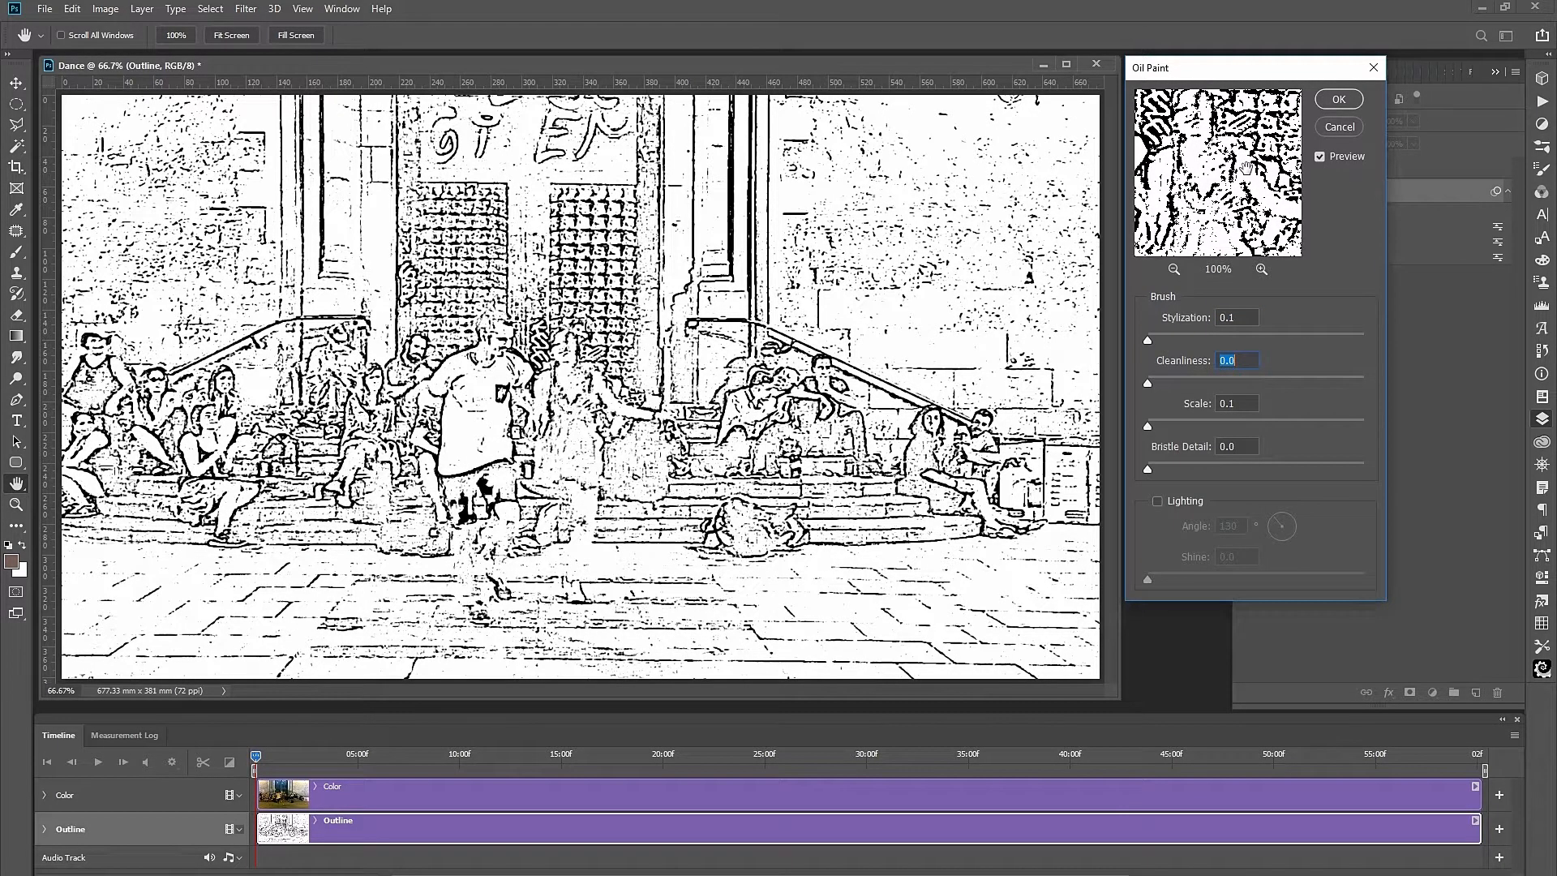
{"action": "left_click", "coordinate": [1291, 232]}
{"action": "left_click", "coordinate": [1319, 156]}
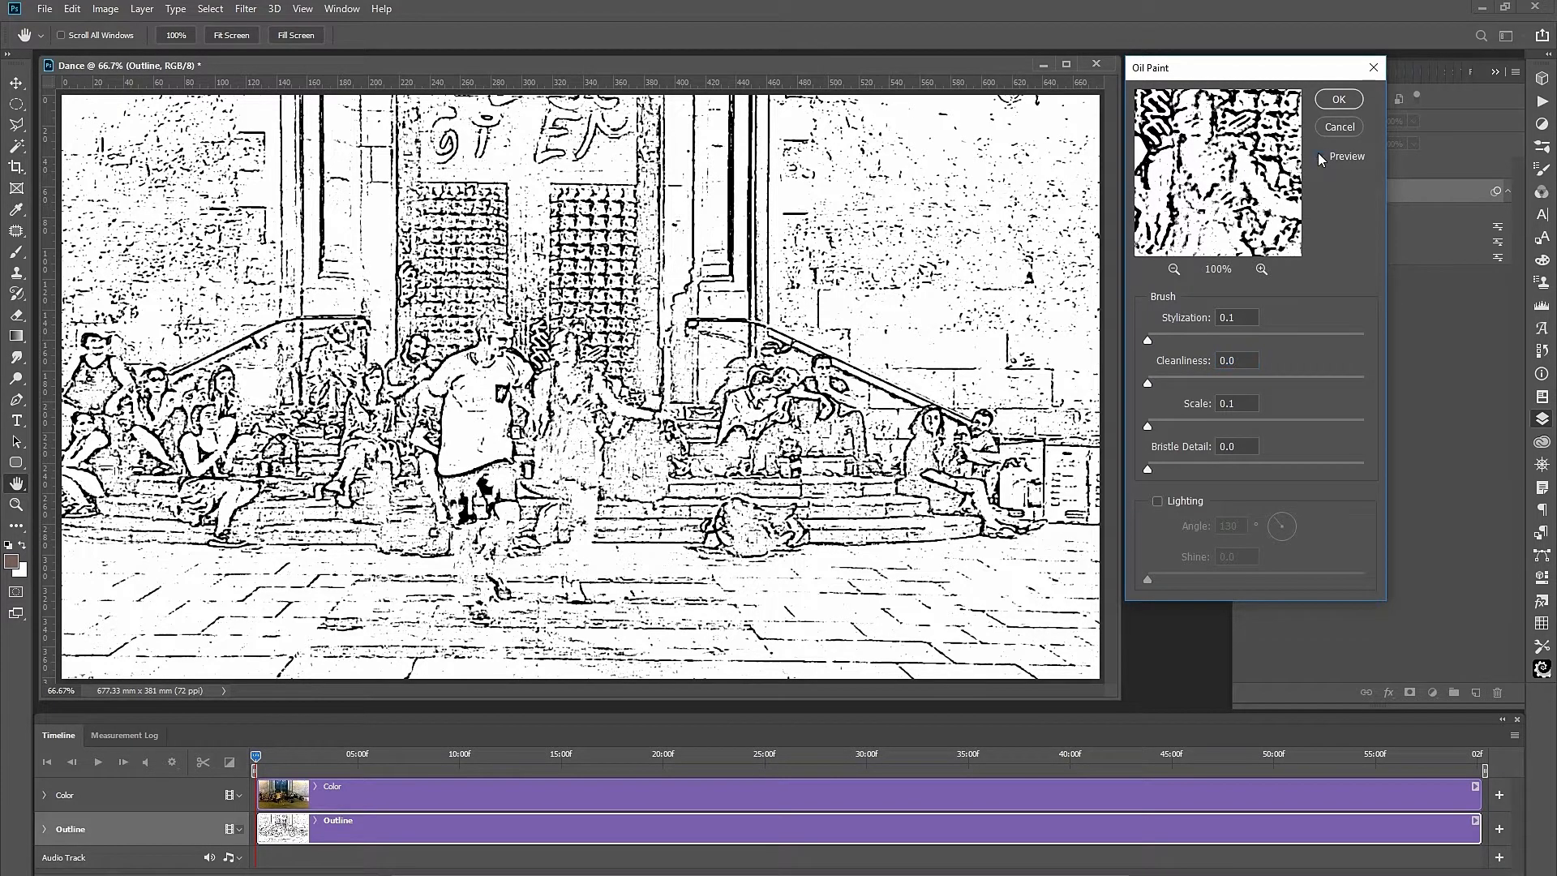
{"action": "left_click", "coordinate": [1318, 155]}
{"action": "left_click", "coordinate": [1318, 155]}
Try Stylization and Cleanliness extremes, settle on Stylization 1.0 and Cleanliness 3.1, and zoom preview to 200%.
{"action": "left_click_drag", "start_coordinate": [1152, 339], "coordinate": [1190, 347]}
{"action": "left_click_drag", "start_coordinate": [1291, 362], "coordinate": [1423, 381]}
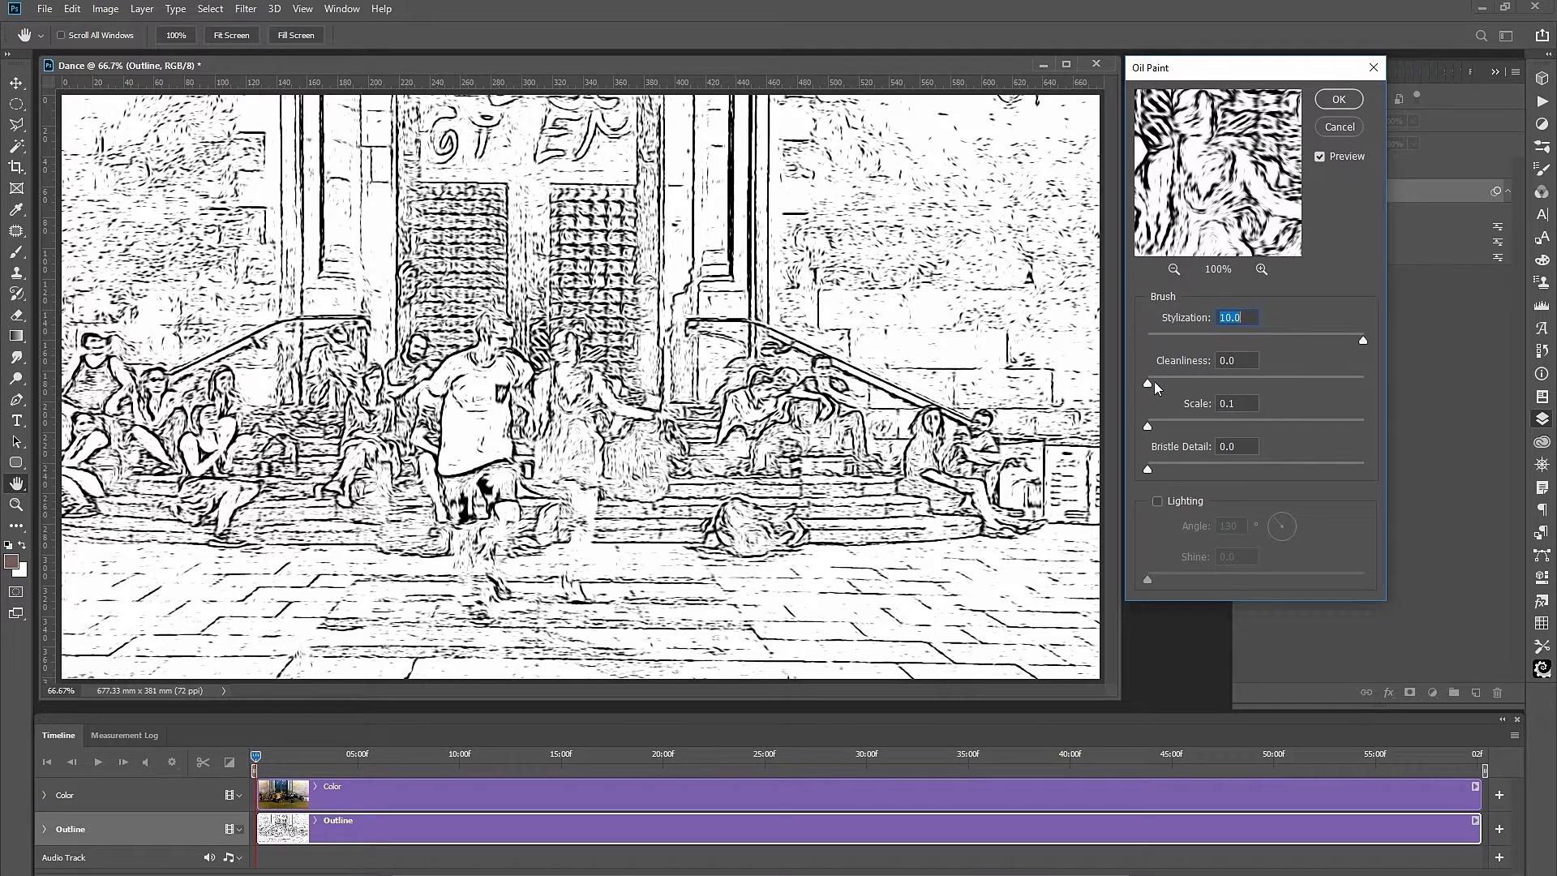
{"action": "left_click_drag", "start_coordinate": [1350, 397], "coordinate": [1380, 405]}
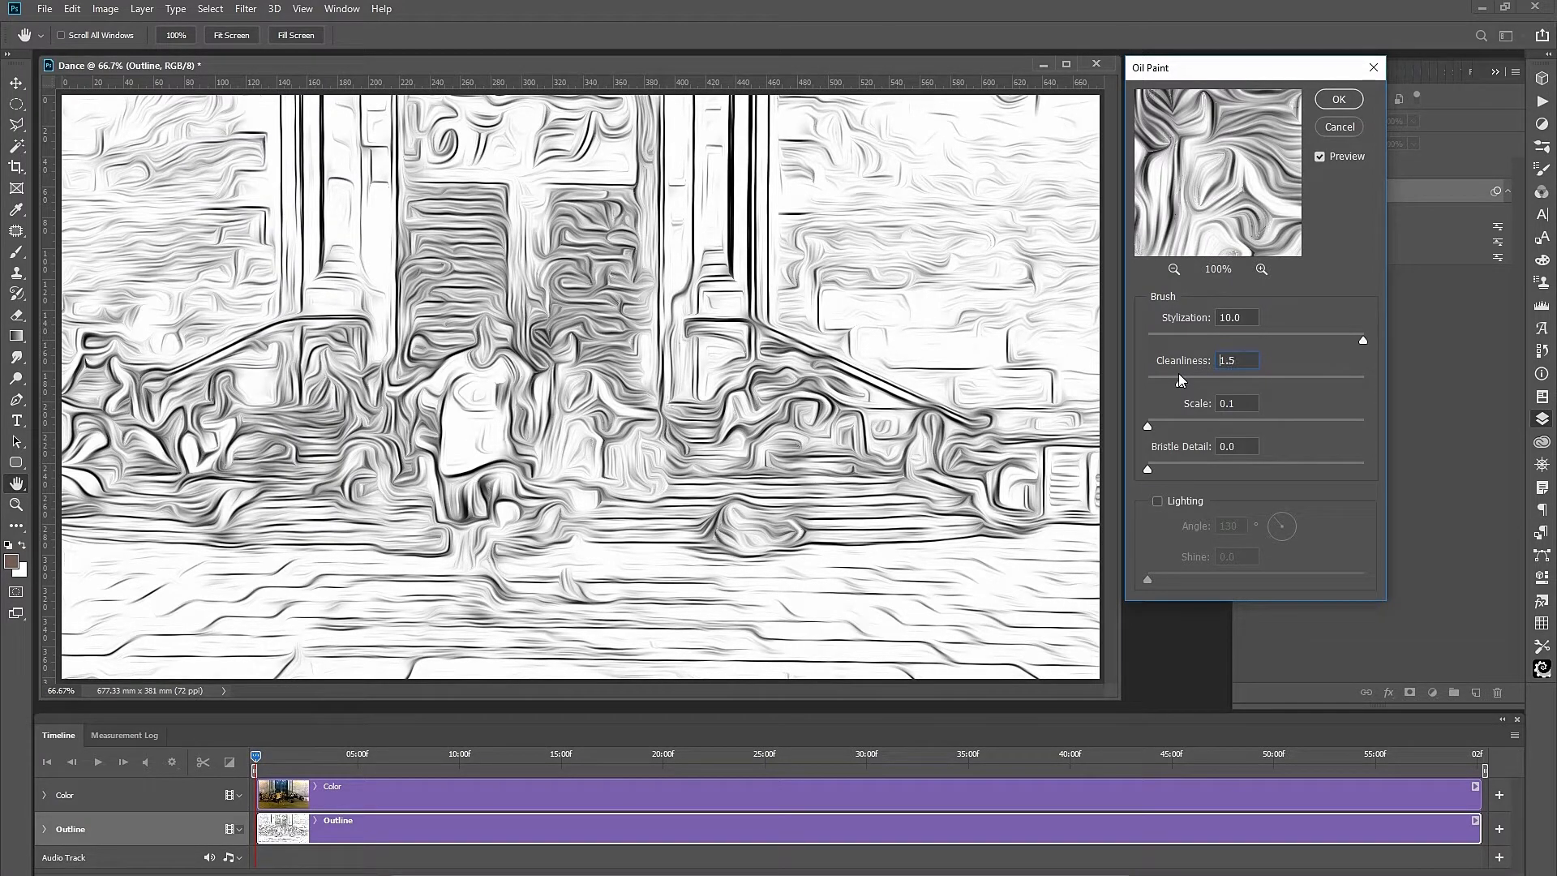
{"action": "left_click_drag", "start_coordinate": [1175, 373], "coordinate": [1147, 376]}
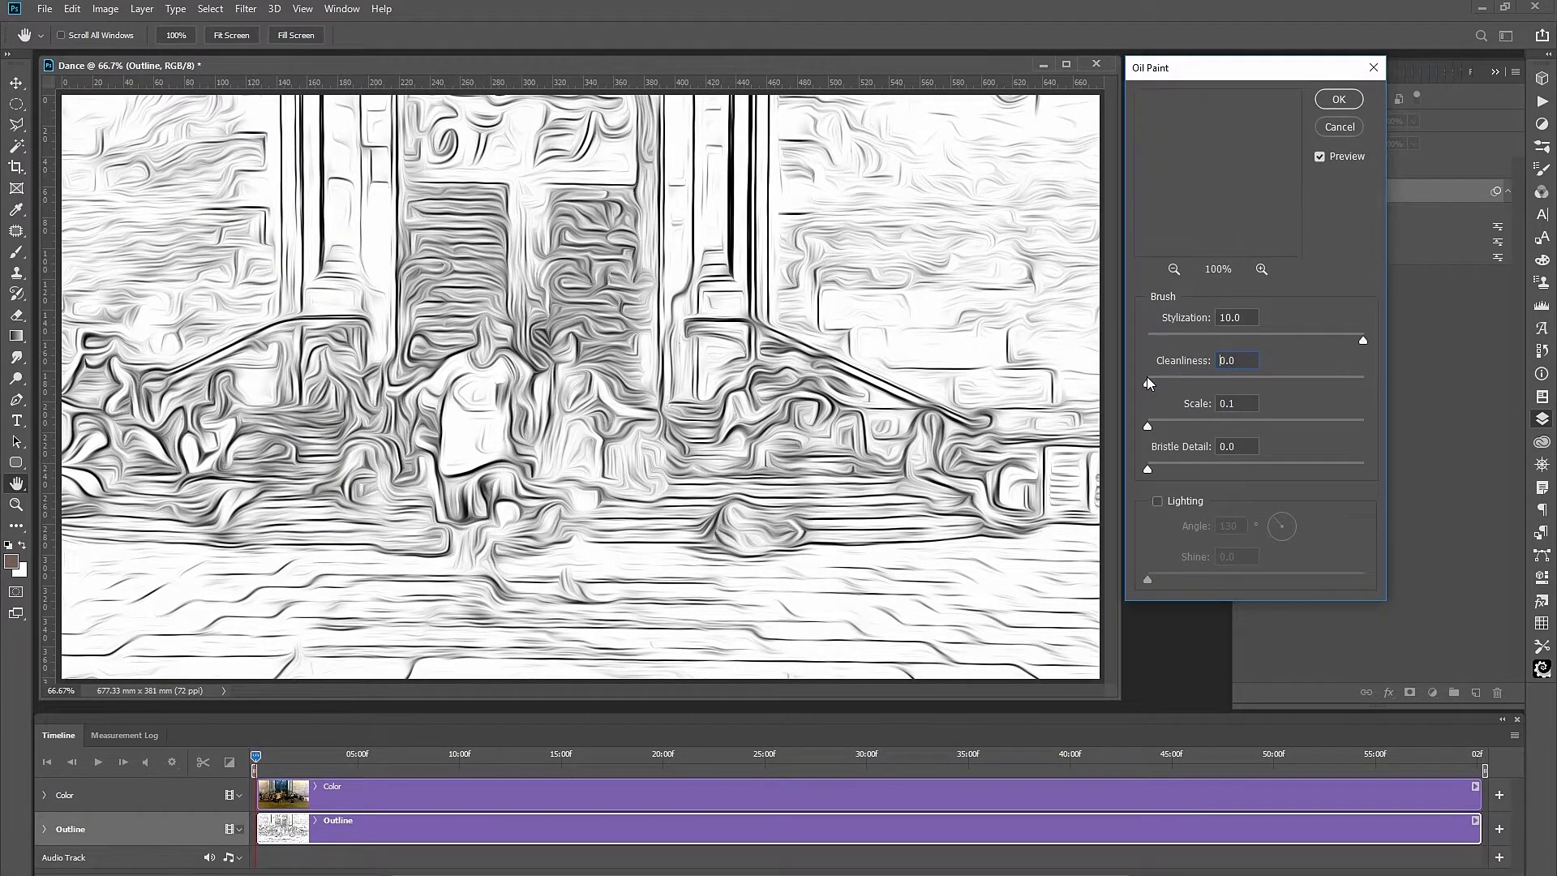
{"action": "left_click_drag", "start_coordinate": [1363, 341], "coordinate": [1141, 337]}
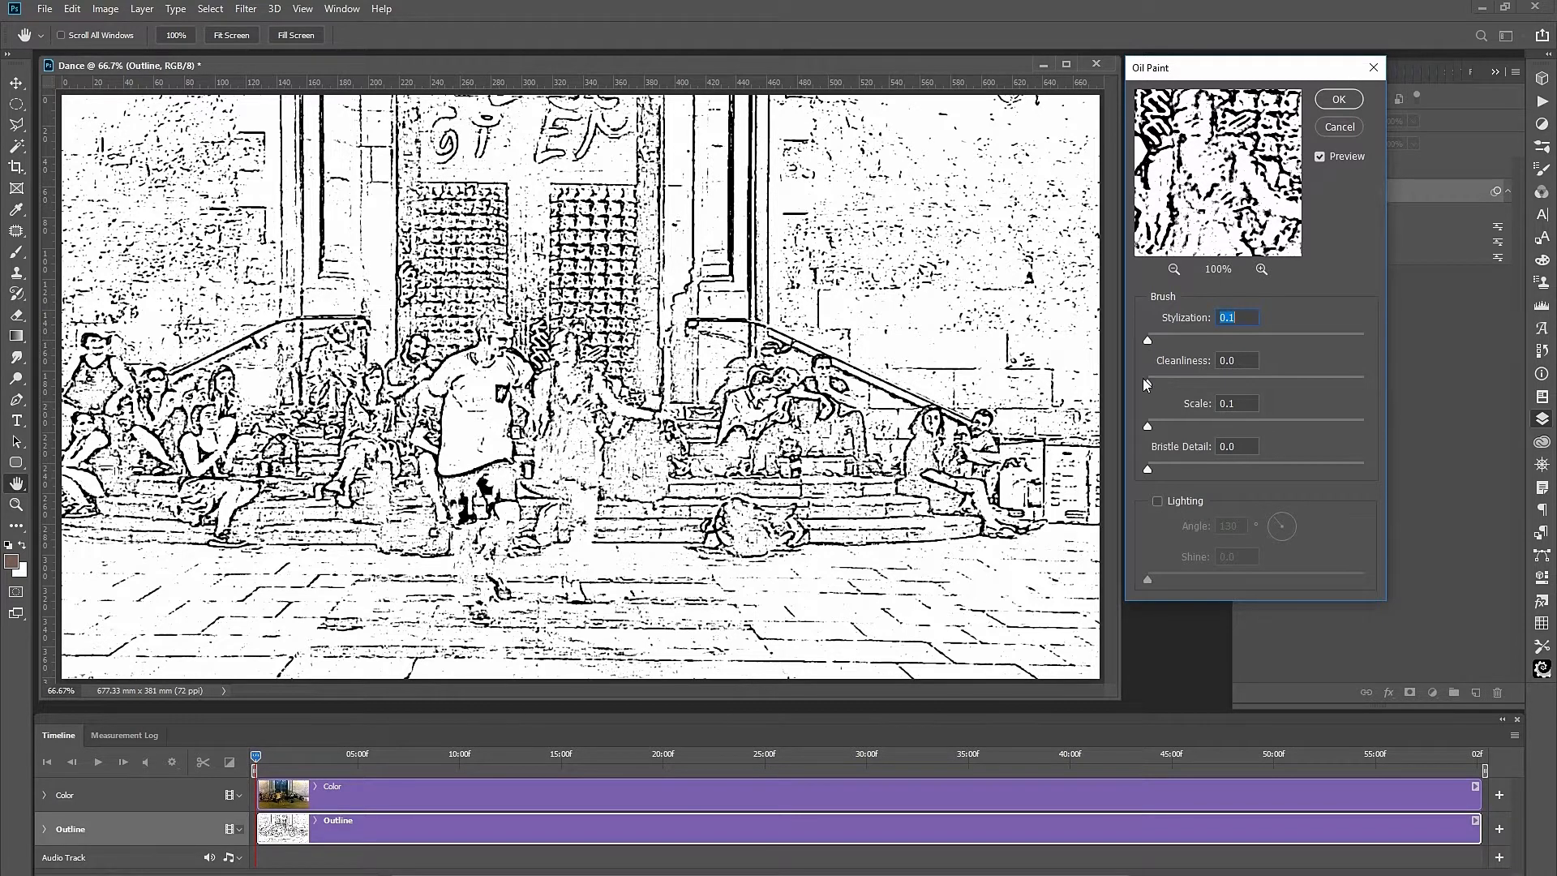
{"action": "left_click_drag", "start_coordinate": [1150, 340], "coordinate": [1167, 344]}
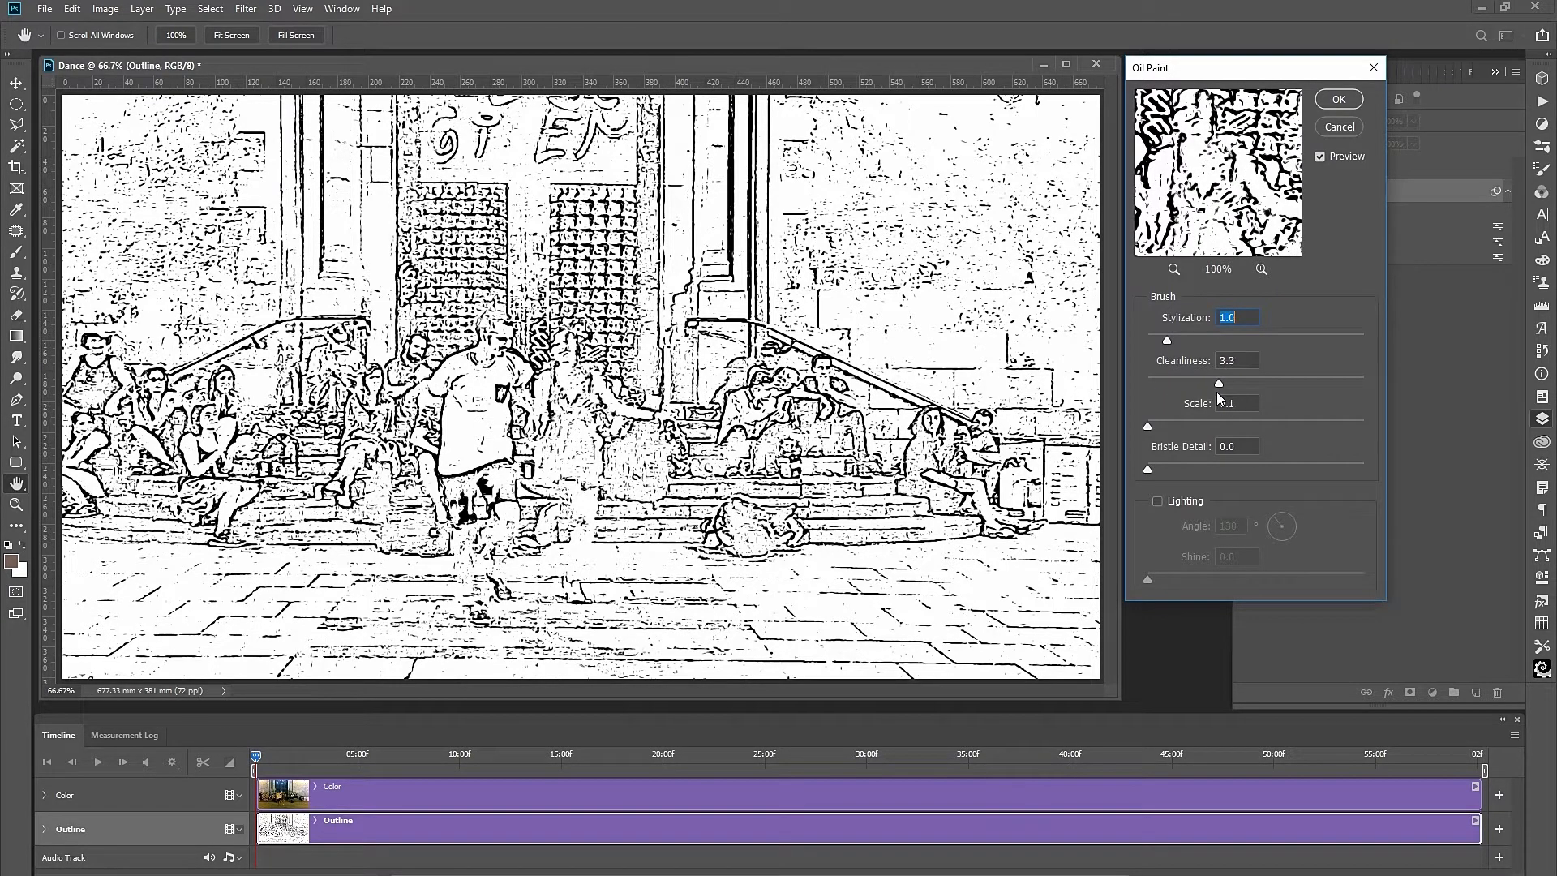
{"action": "key", "text": "Tab"}
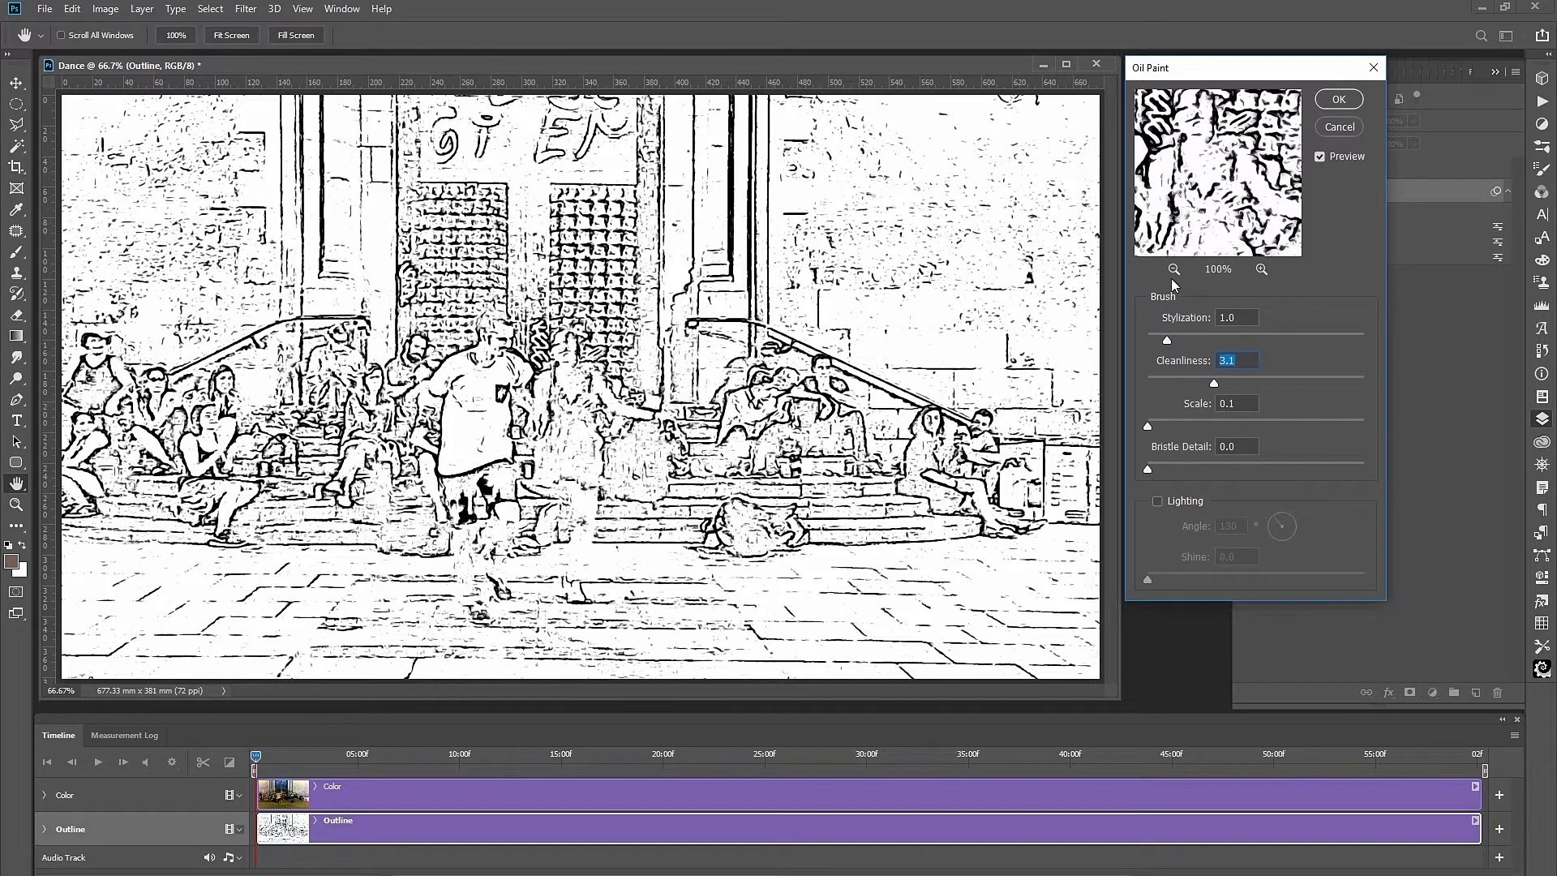
{"action": "left_click", "coordinate": [1262, 270]}
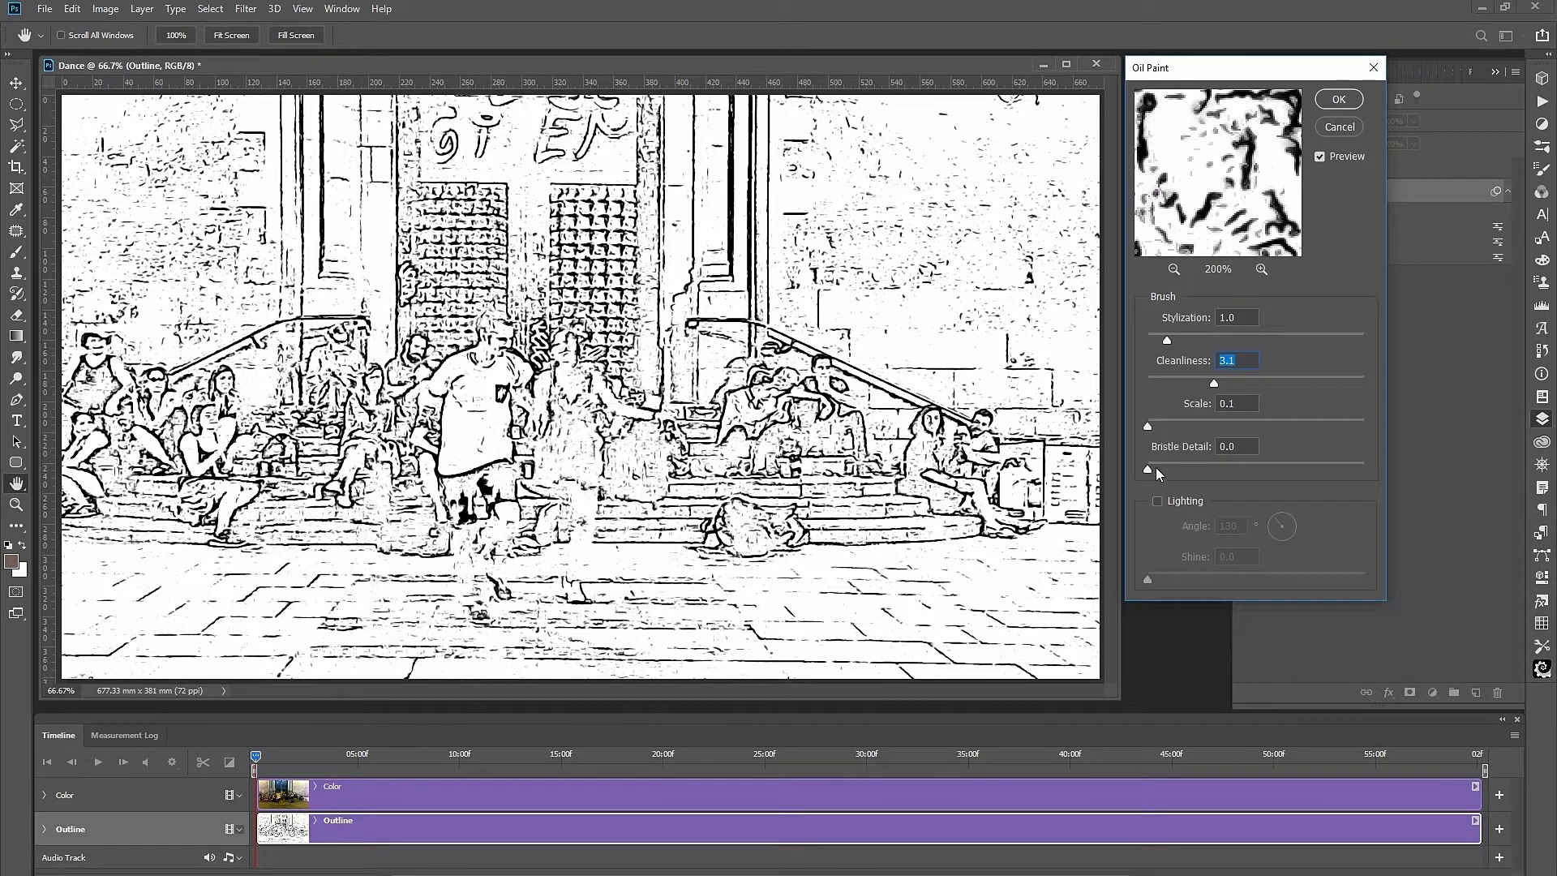
Set Scale 4.0 and Bristle Detail 4.3, and try Lighting with Shine 1.7.
{"action": "left_click_drag", "start_coordinate": [1316, 423], "coordinate": [1373, 441]}
{"action": "left_click_drag", "start_coordinate": [1174, 473], "coordinate": [1242, 470]}
{"action": "left_click_drag", "start_coordinate": [1305, 426], "coordinate": [1232, 430]}
{"action": "left_click", "coordinate": [1157, 502]}
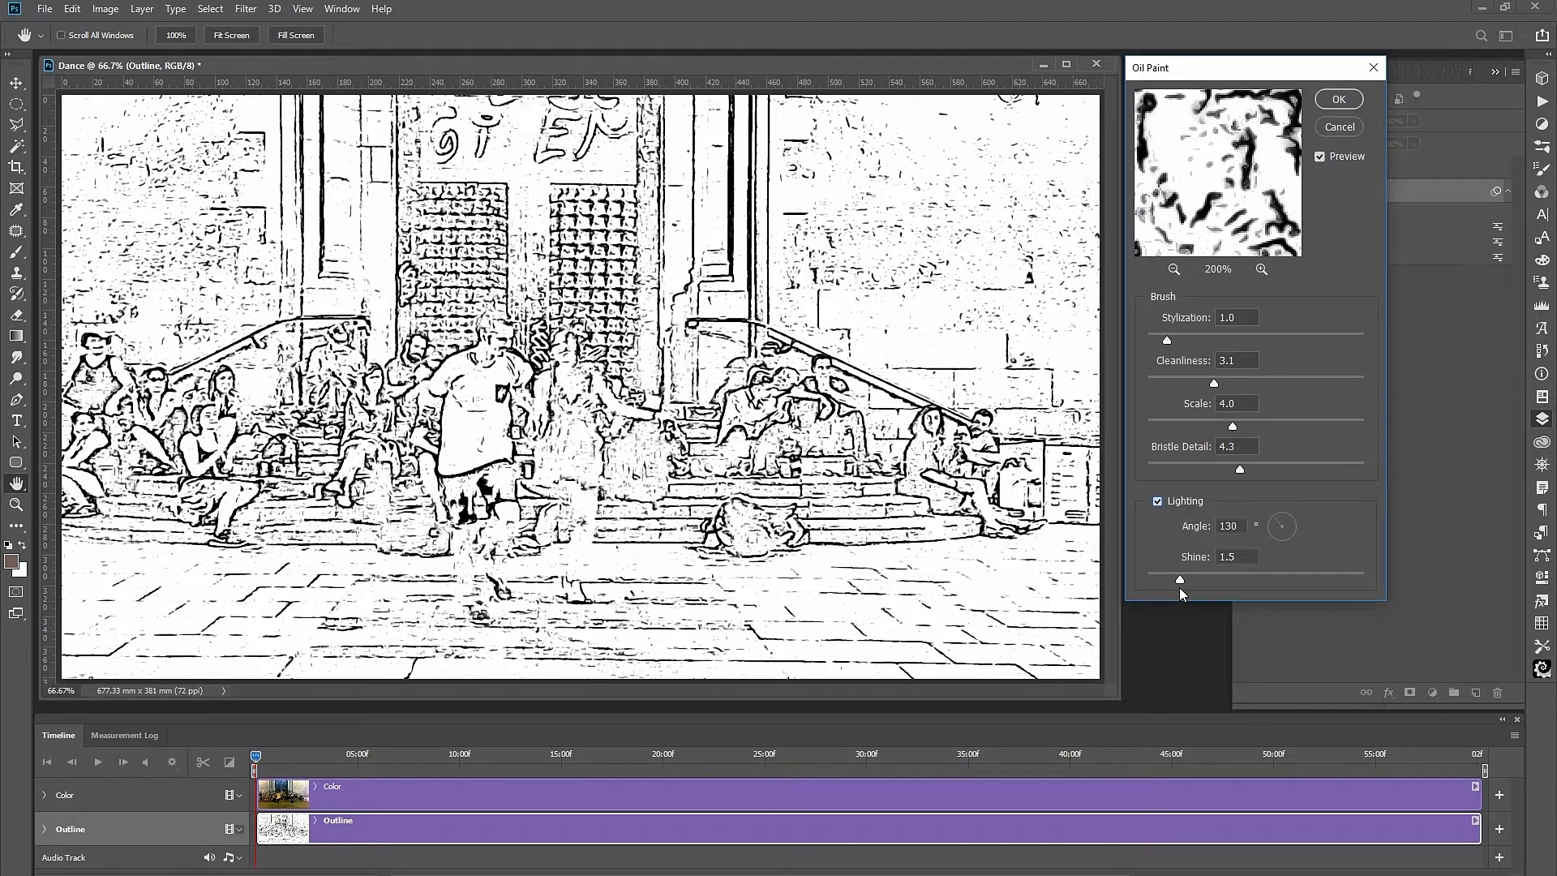
{"action": "left_click_drag", "start_coordinate": [1190, 587], "coordinate": [1190, 587]}
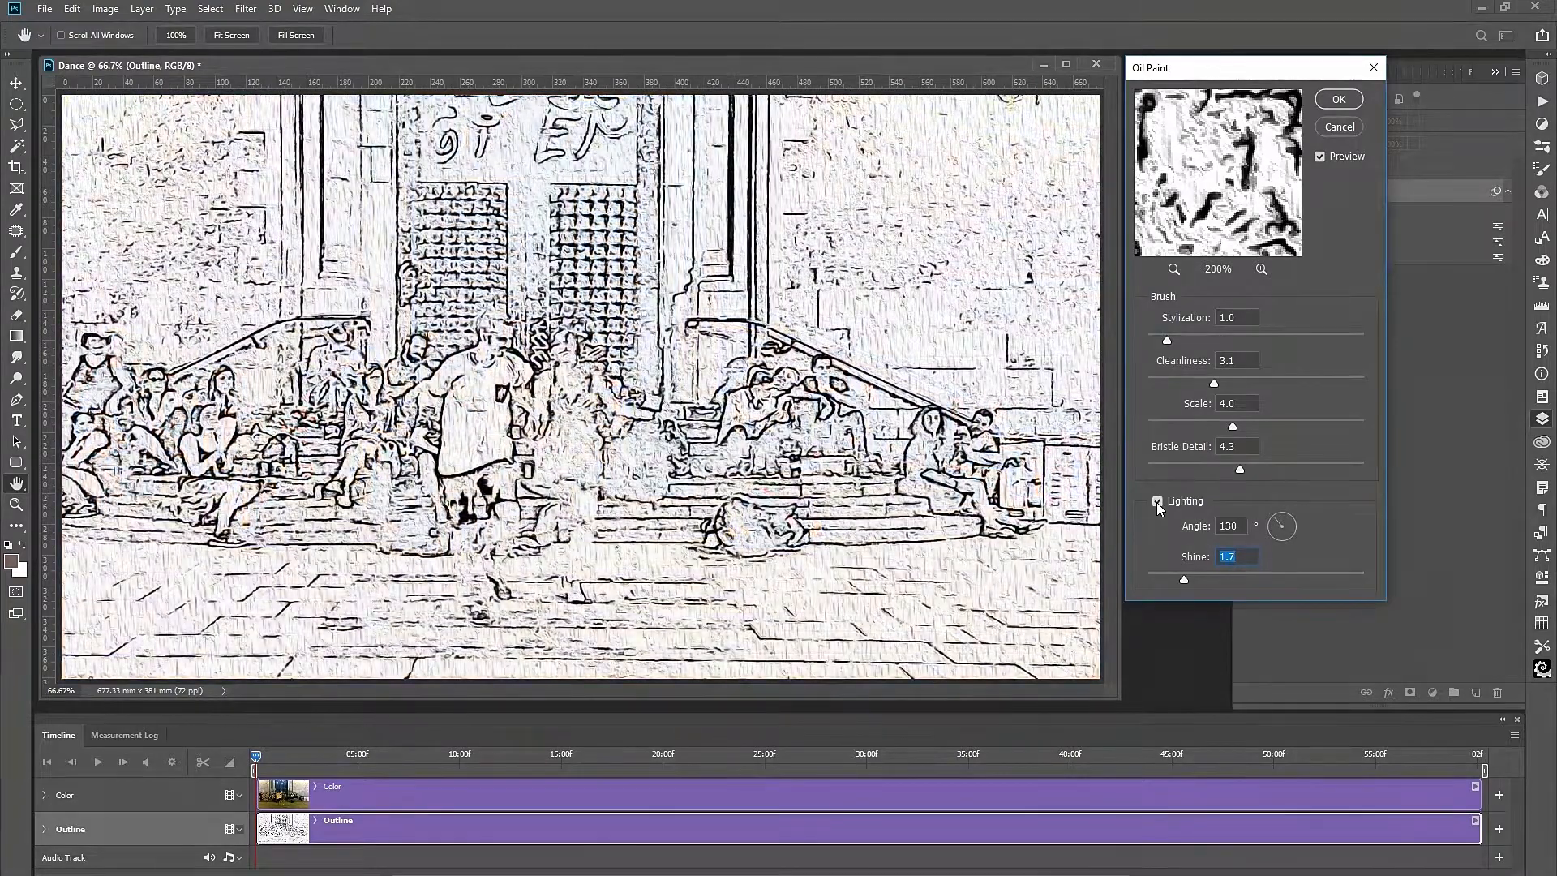
Turn Lighting off, set Cleanliness 3.0, and apply the Oil Paint filter.
{"action": "left_click", "coordinate": [1157, 501]}
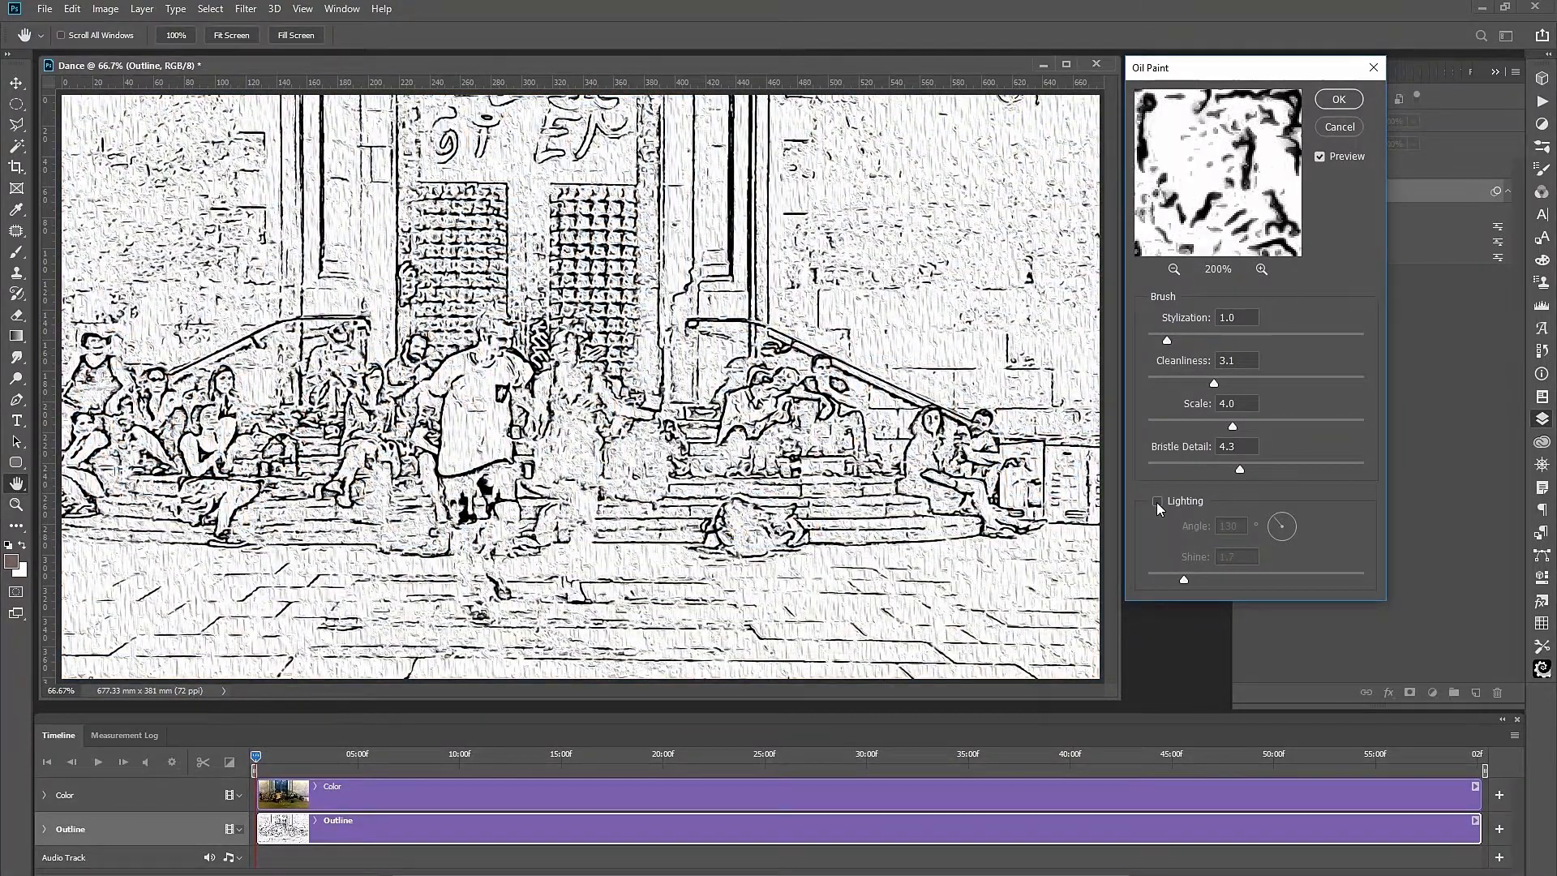
{"action": "left_click", "coordinate": [1157, 502]}
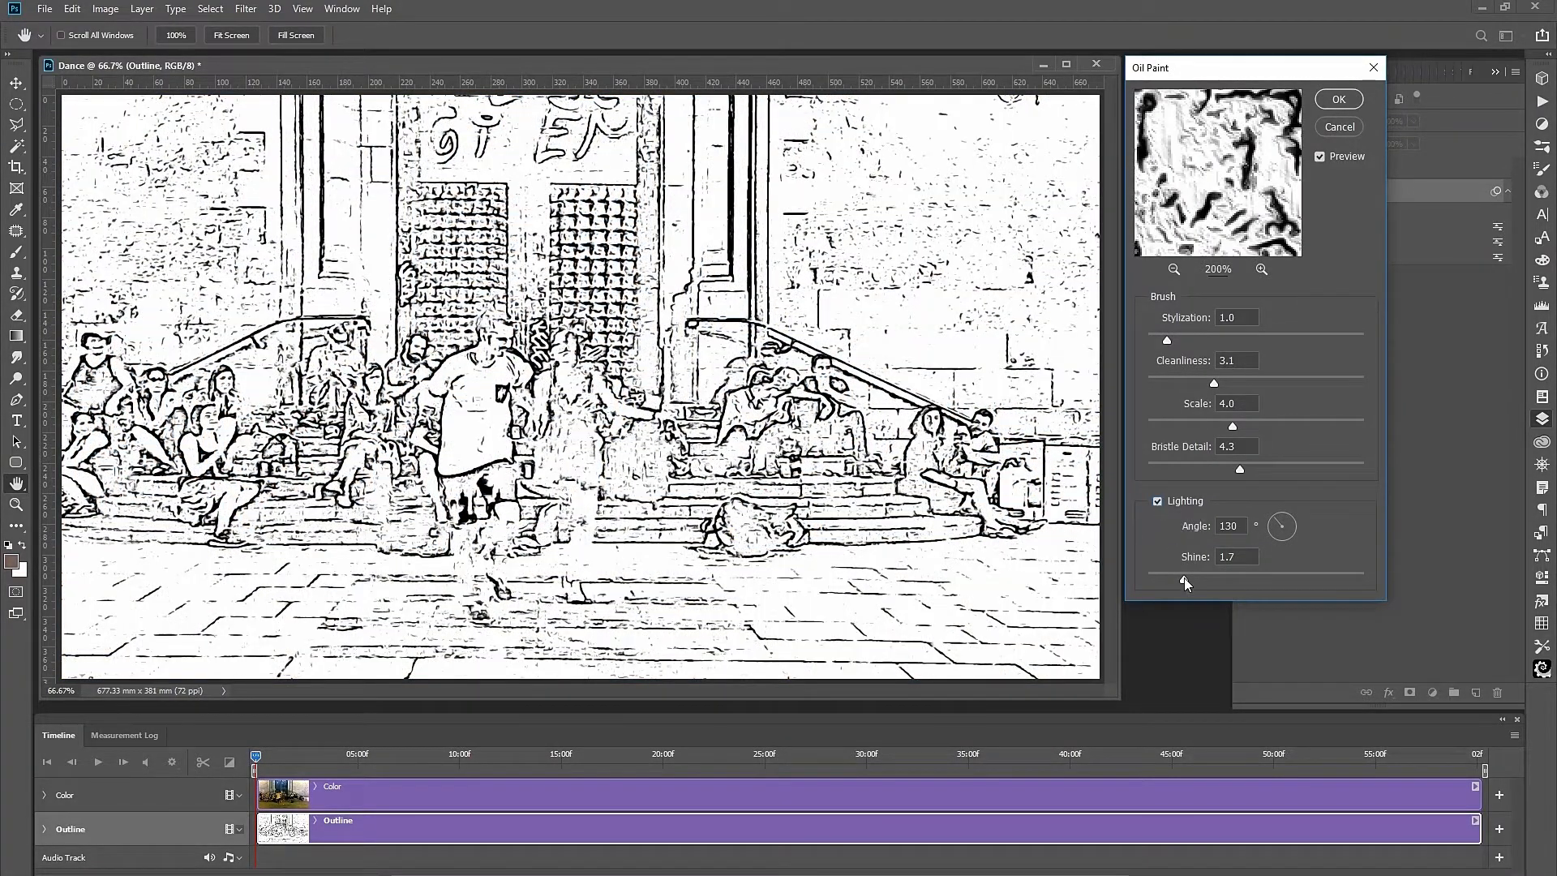
{"action": "left_click", "coordinate": [1141, 578]}
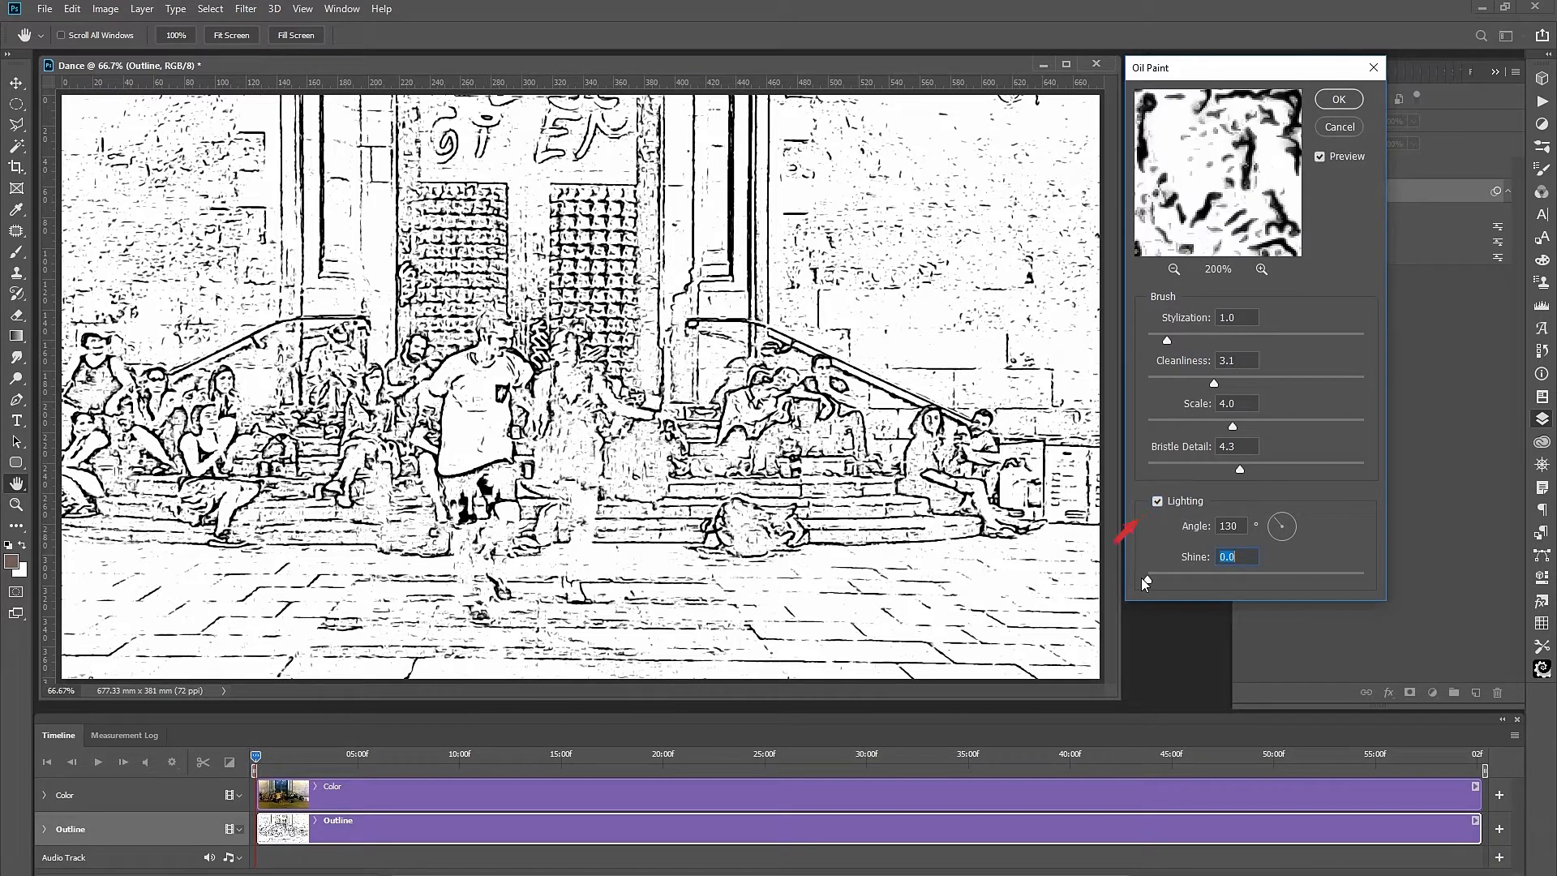
{"action": "left_click", "coordinate": [1157, 500]}
{"action": "left_click", "coordinate": [1213, 383]}
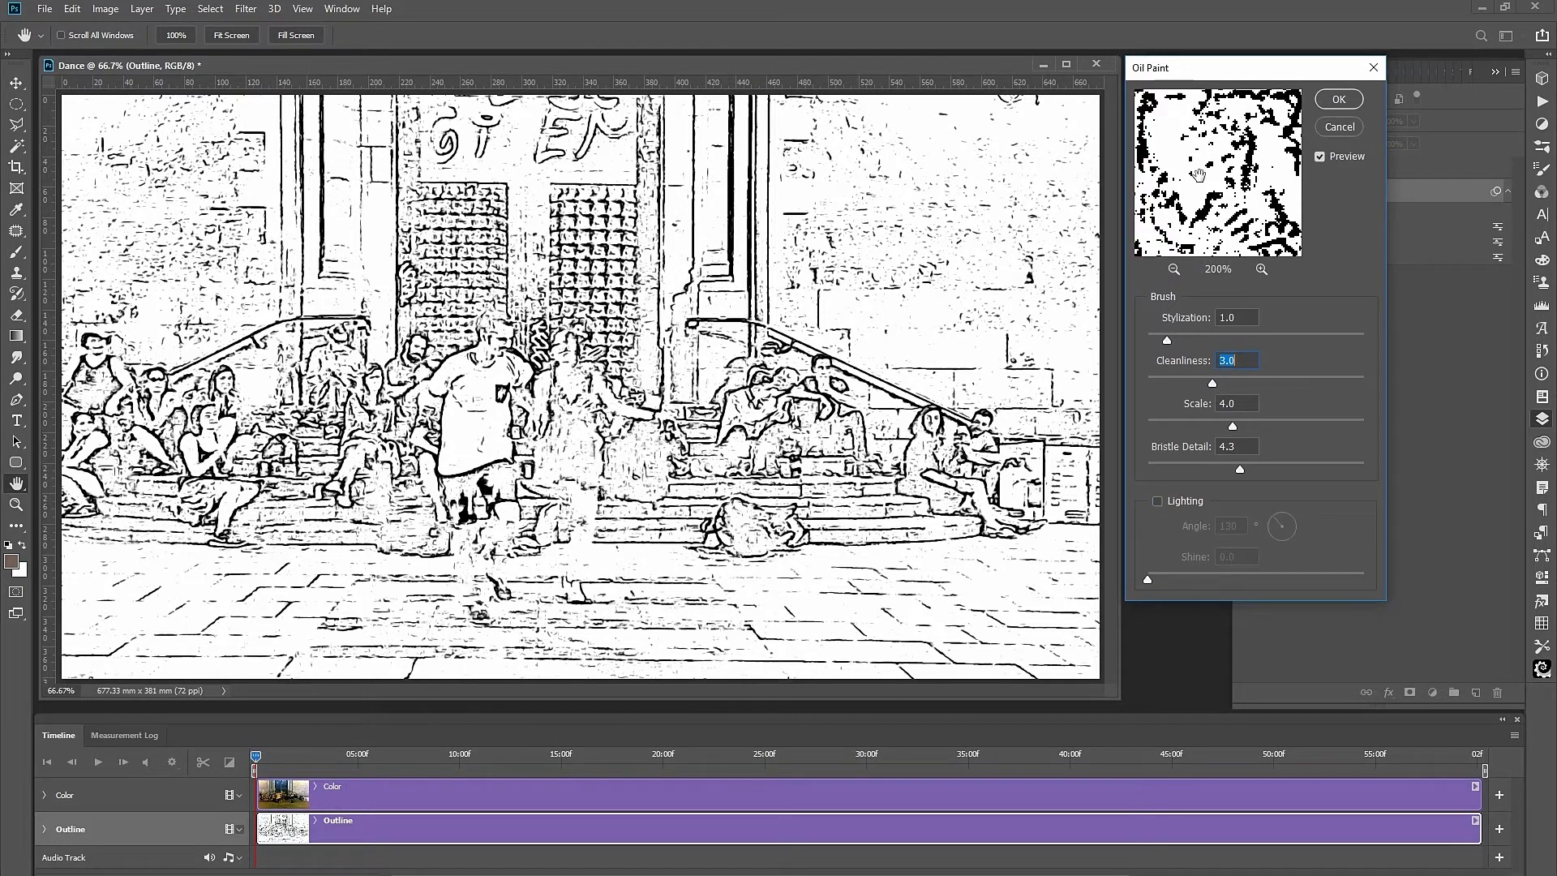
{"action": "left_click", "coordinate": [1338, 100]}
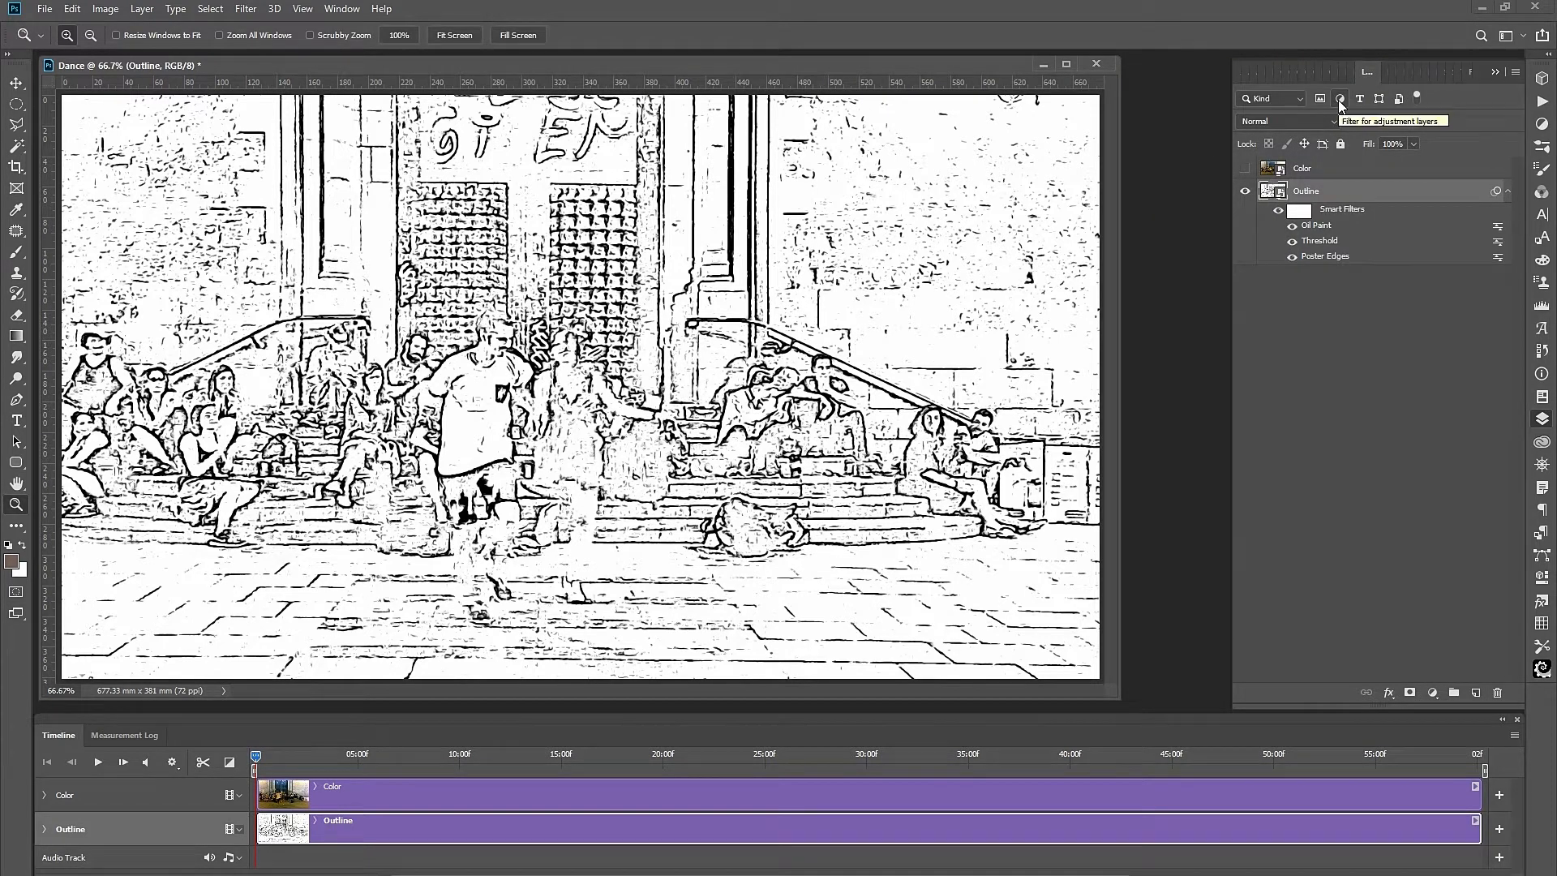
Make the Color layer visible and active, and set its blend mode to Multiply.
{"action": "left_click", "coordinate": [1245, 169]}
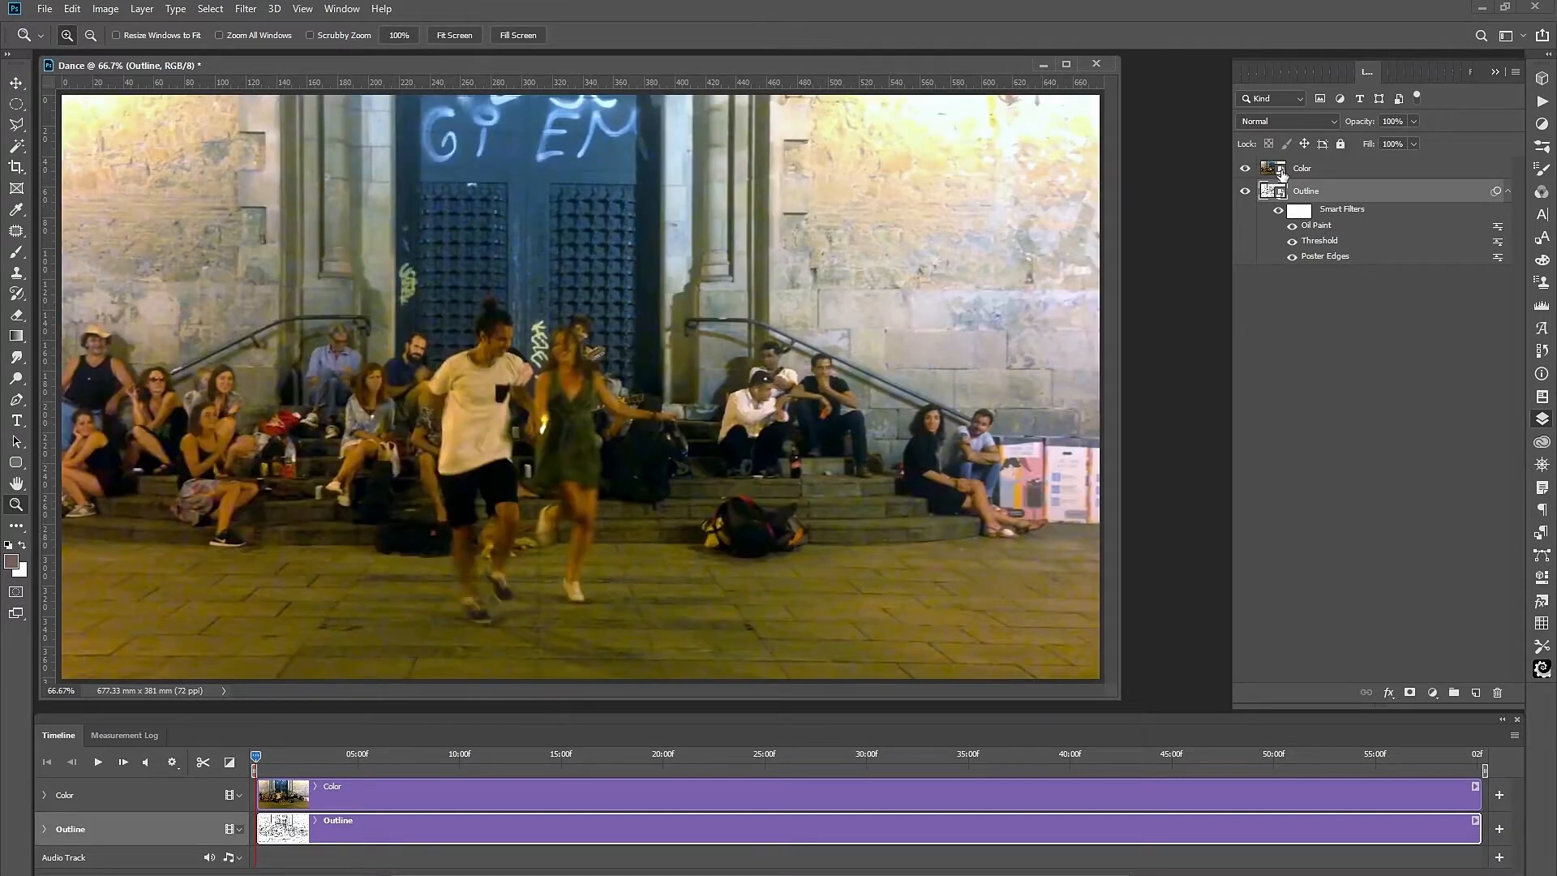
{"action": "left_click", "coordinate": [1309, 172]}
{"action": "left_click", "coordinate": [1336, 120]}
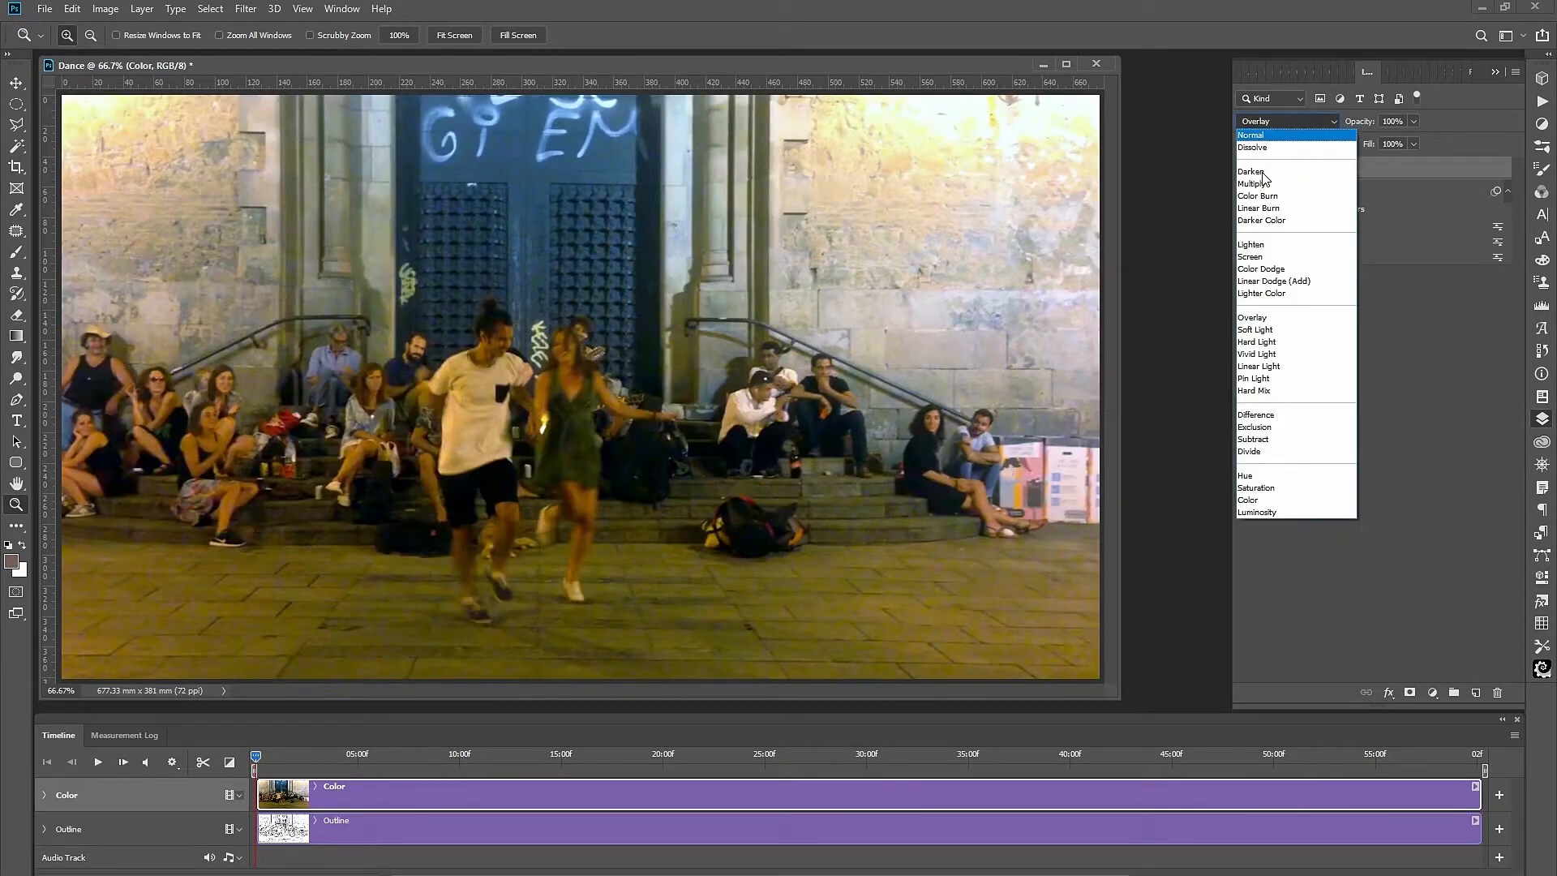
{"action": "left_click", "coordinate": [1257, 183]}
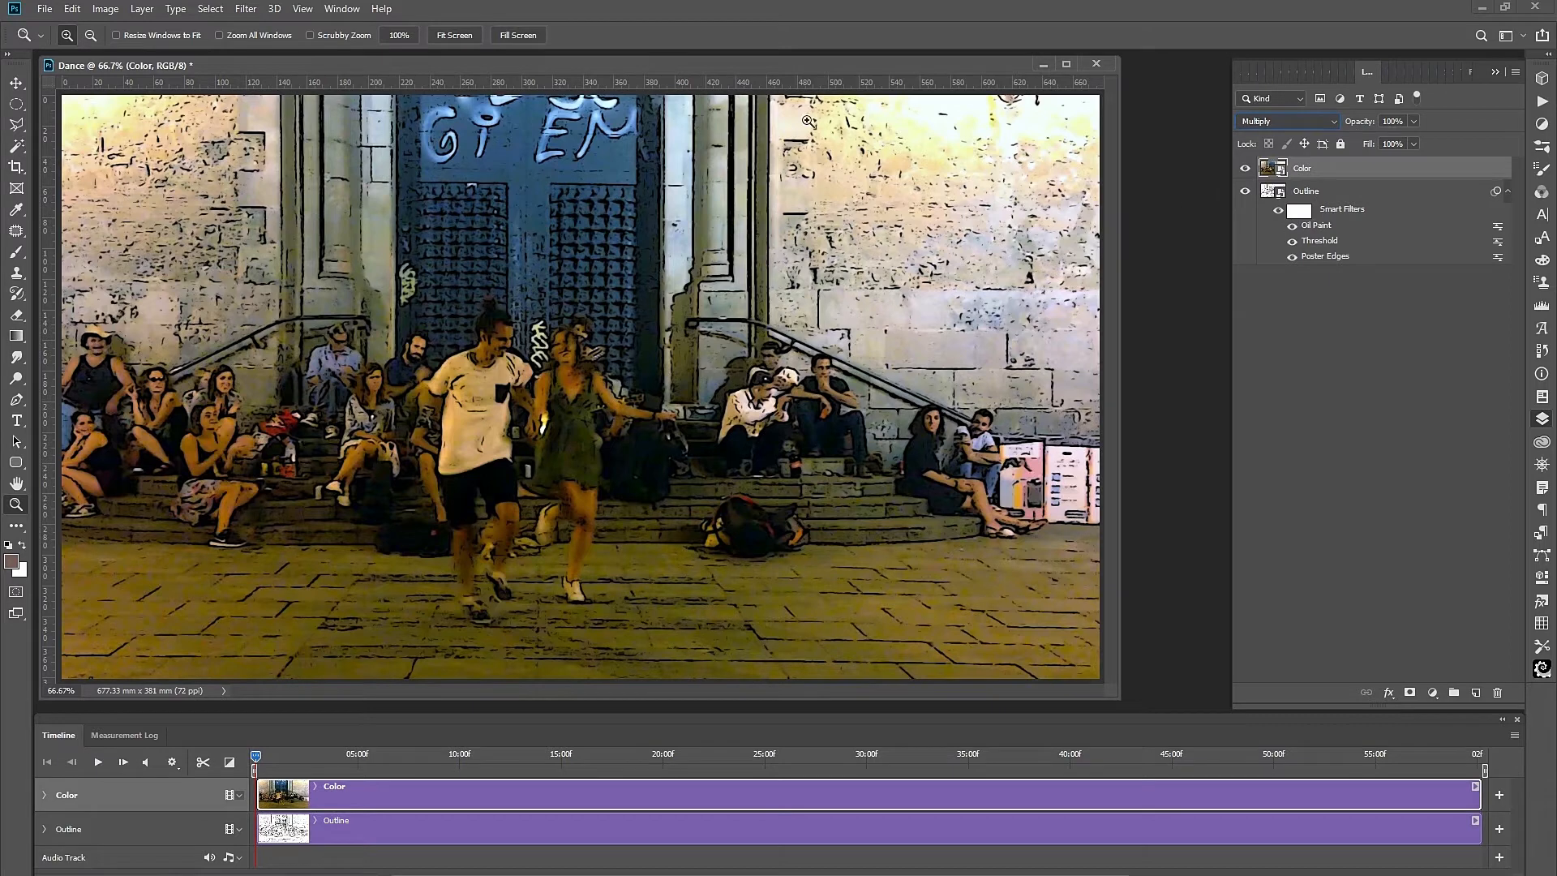
Add a Poster Edges smart filter to the Color layer with Edge Intensity 0.
{"action": "left_click", "coordinate": [253, 10]}
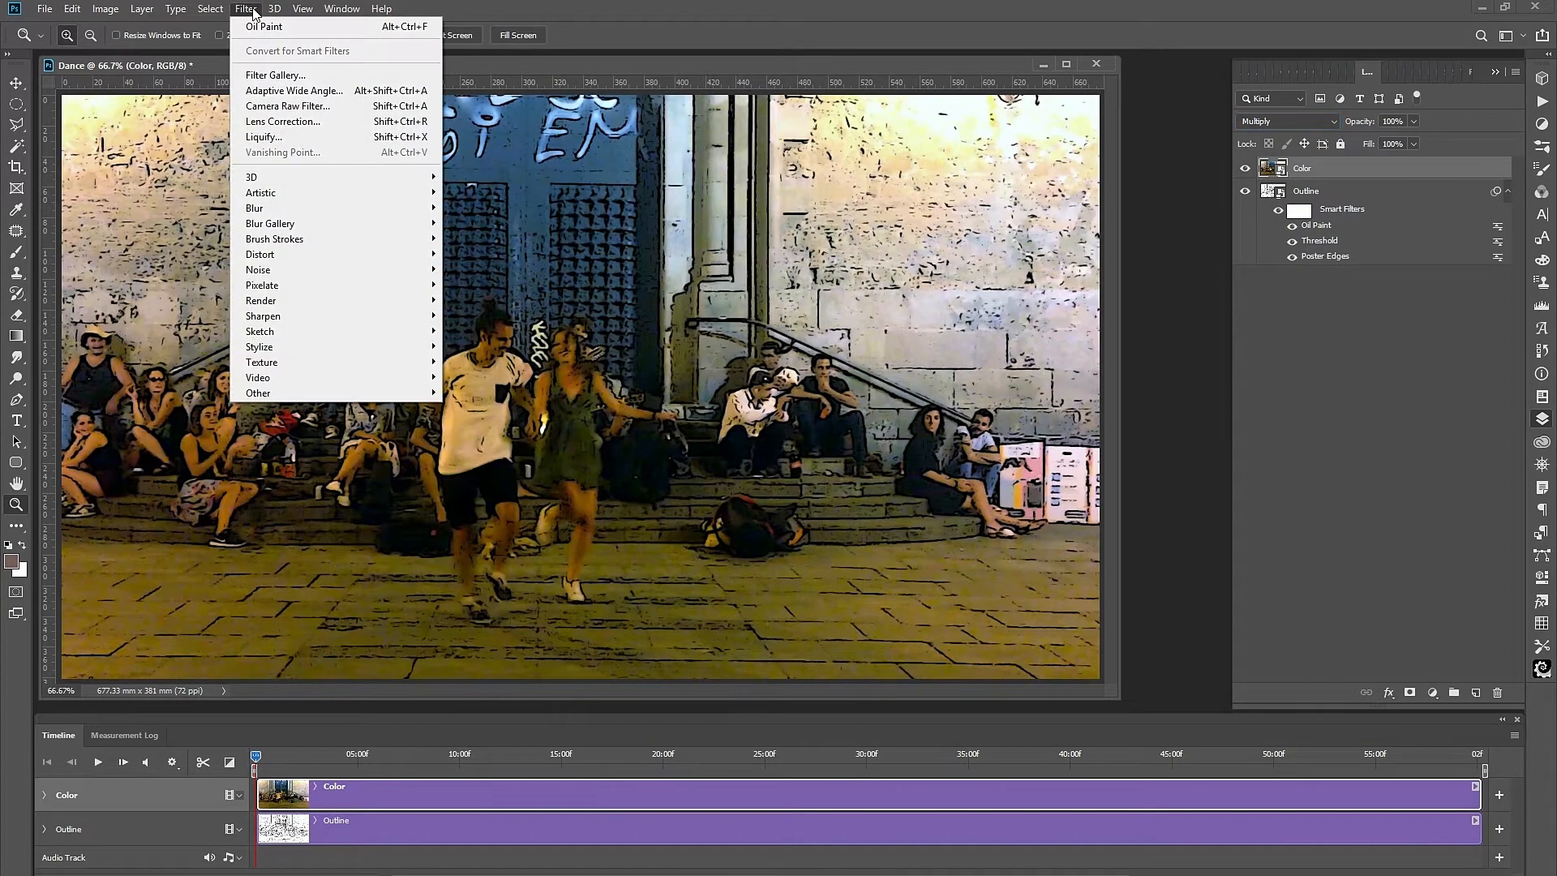
{"action": "mouse_move", "coordinate": [398, 194]}
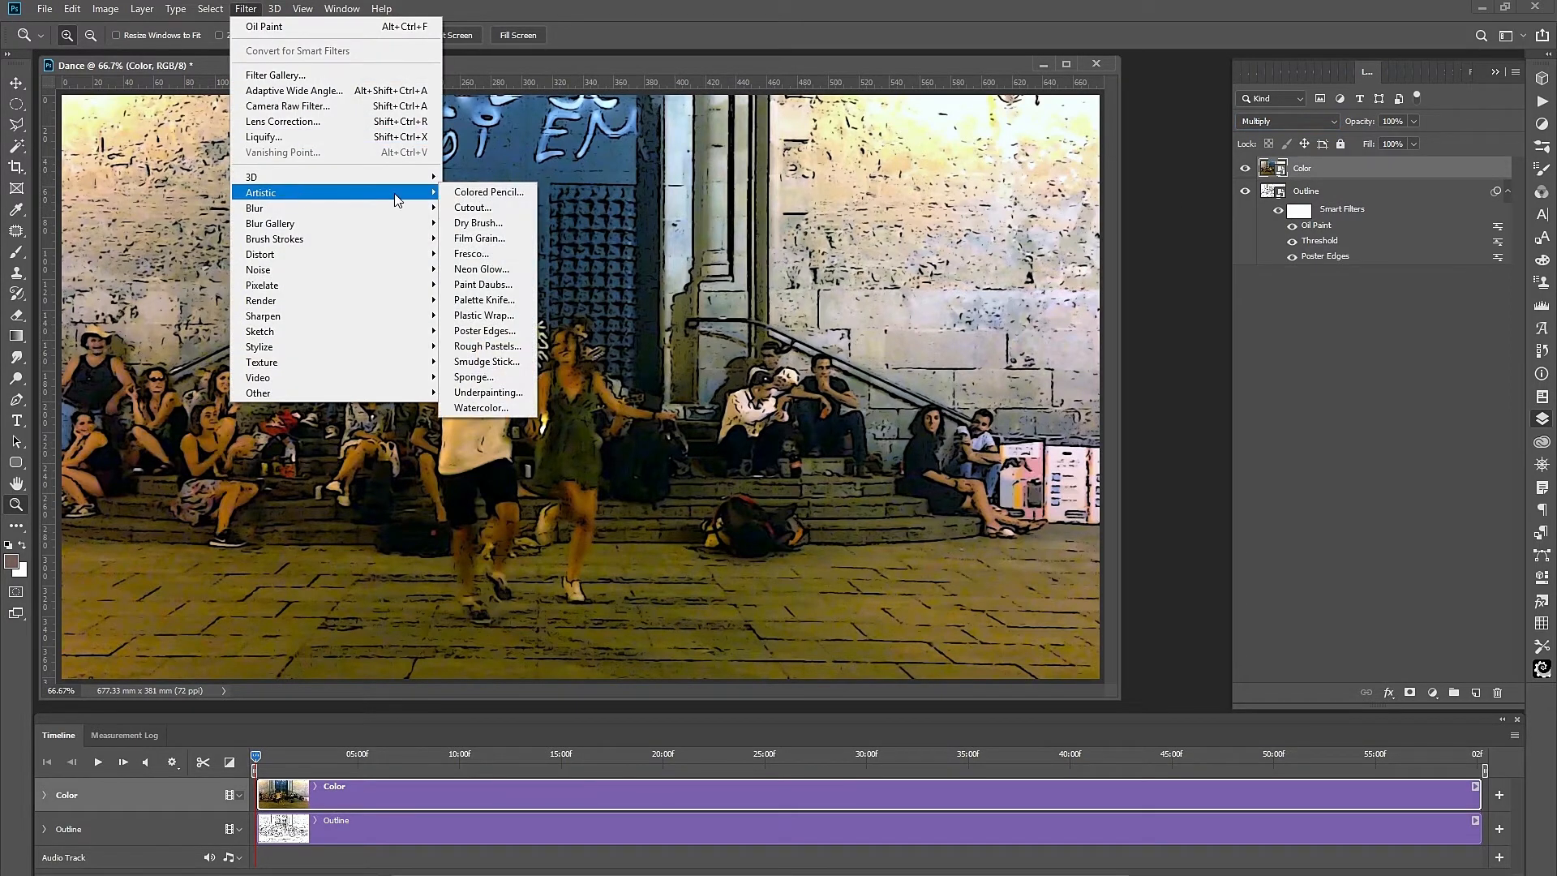
{"action": "left_click", "coordinate": [478, 331]}
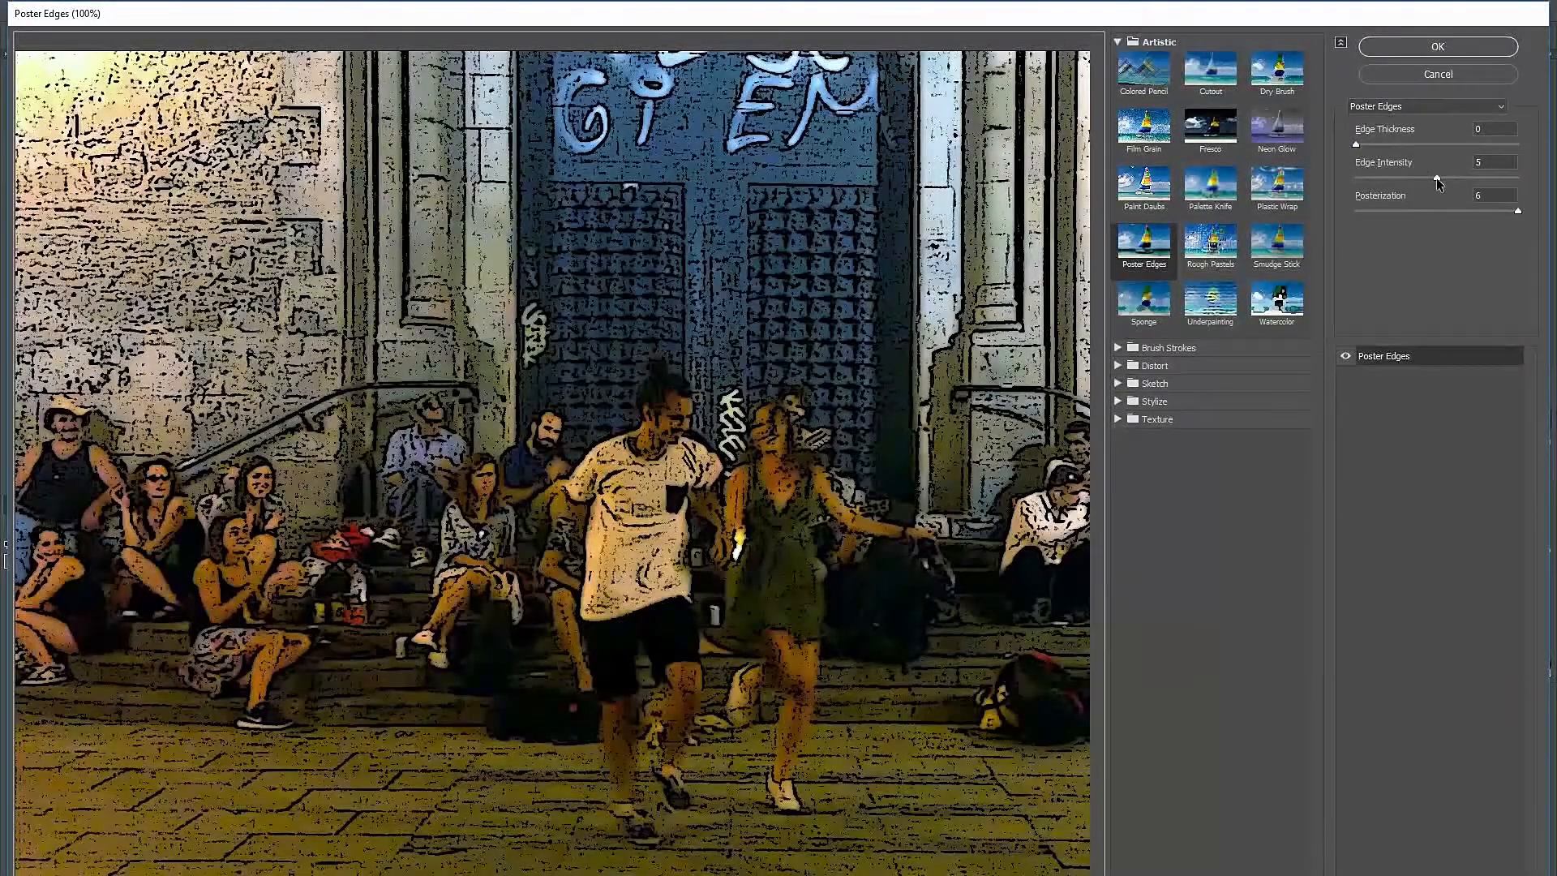
{"action": "left_click_drag", "start_coordinate": [1437, 178], "coordinate": [1354, 178]}
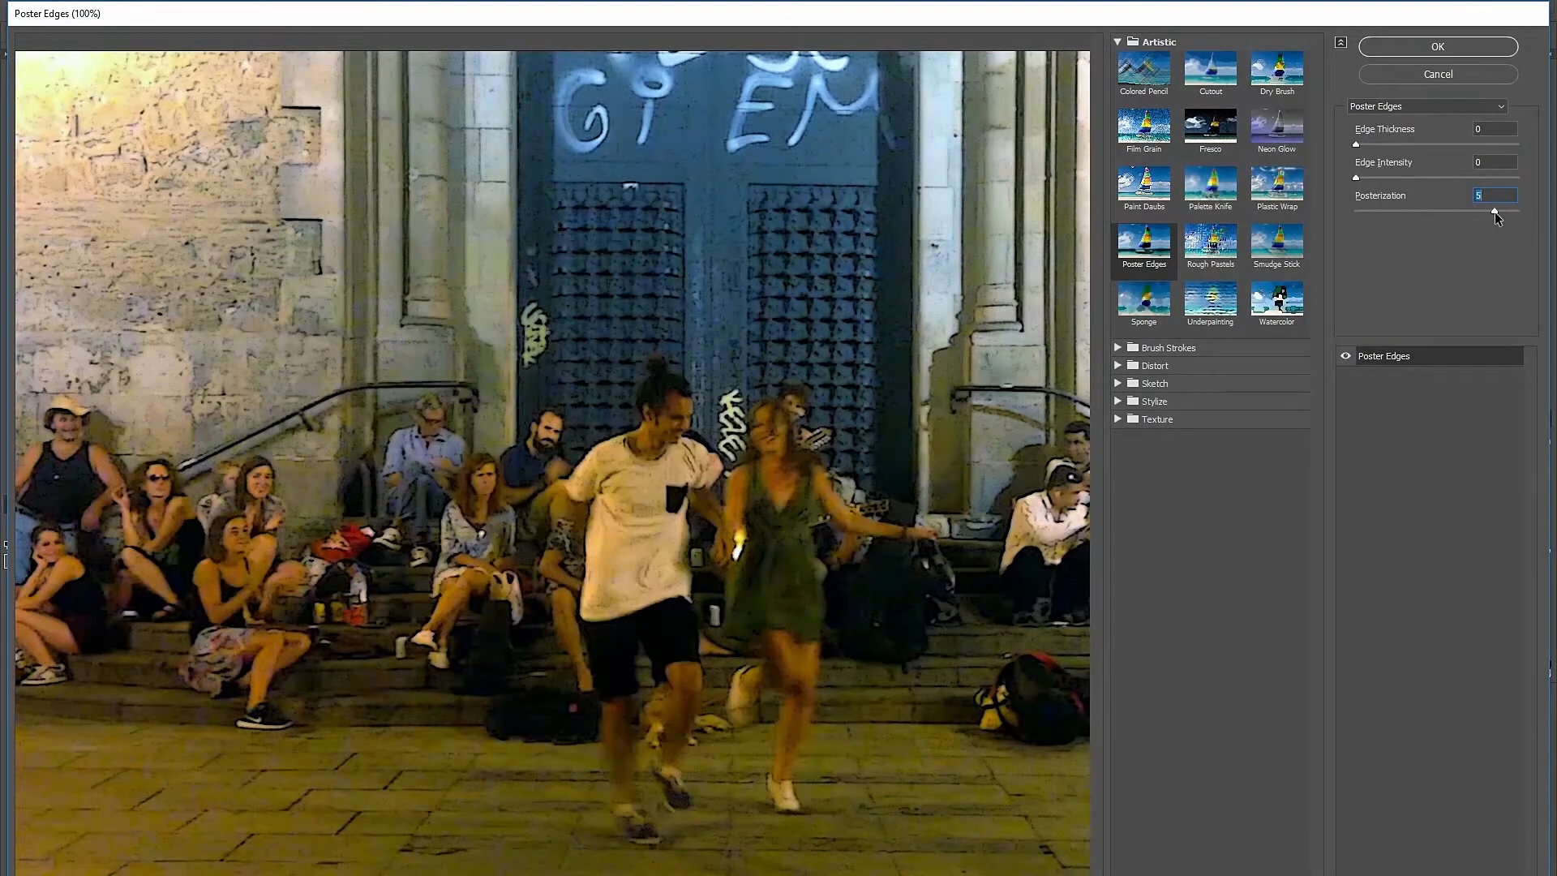
{"action": "left_click", "coordinate": [1469, 47]}
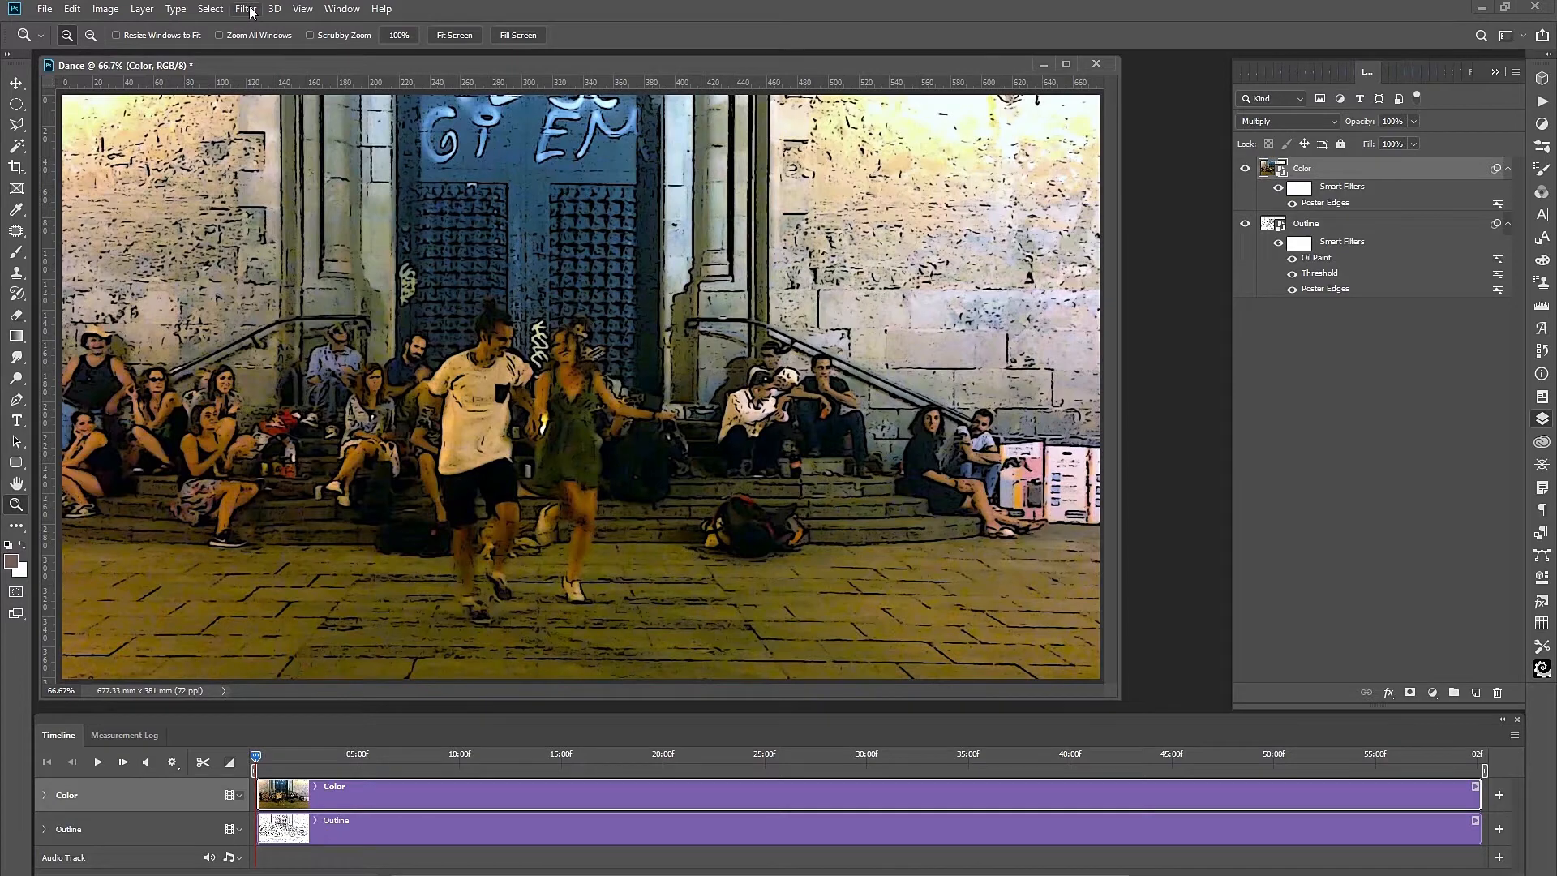
Apply Oil Paint to the Color layer with Cleanliness 5.0 and Stylization 1.5.
{"action": "left_click", "coordinate": [249, 10]}
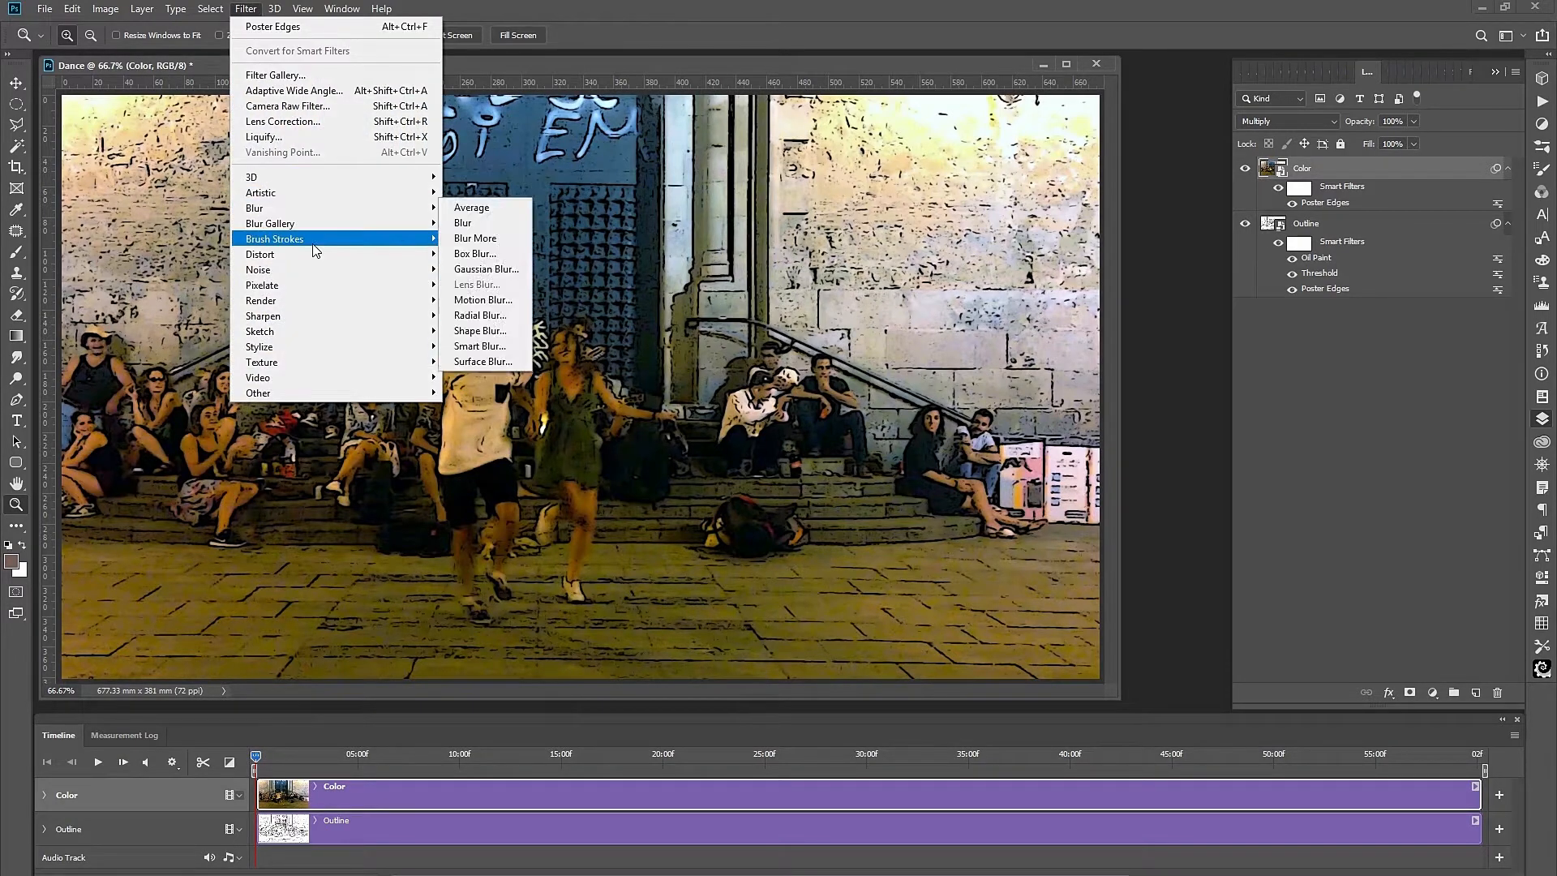
{"action": "mouse_move", "coordinate": [444, 349]}
{"action": "left_click", "coordinate": [474, 422]}
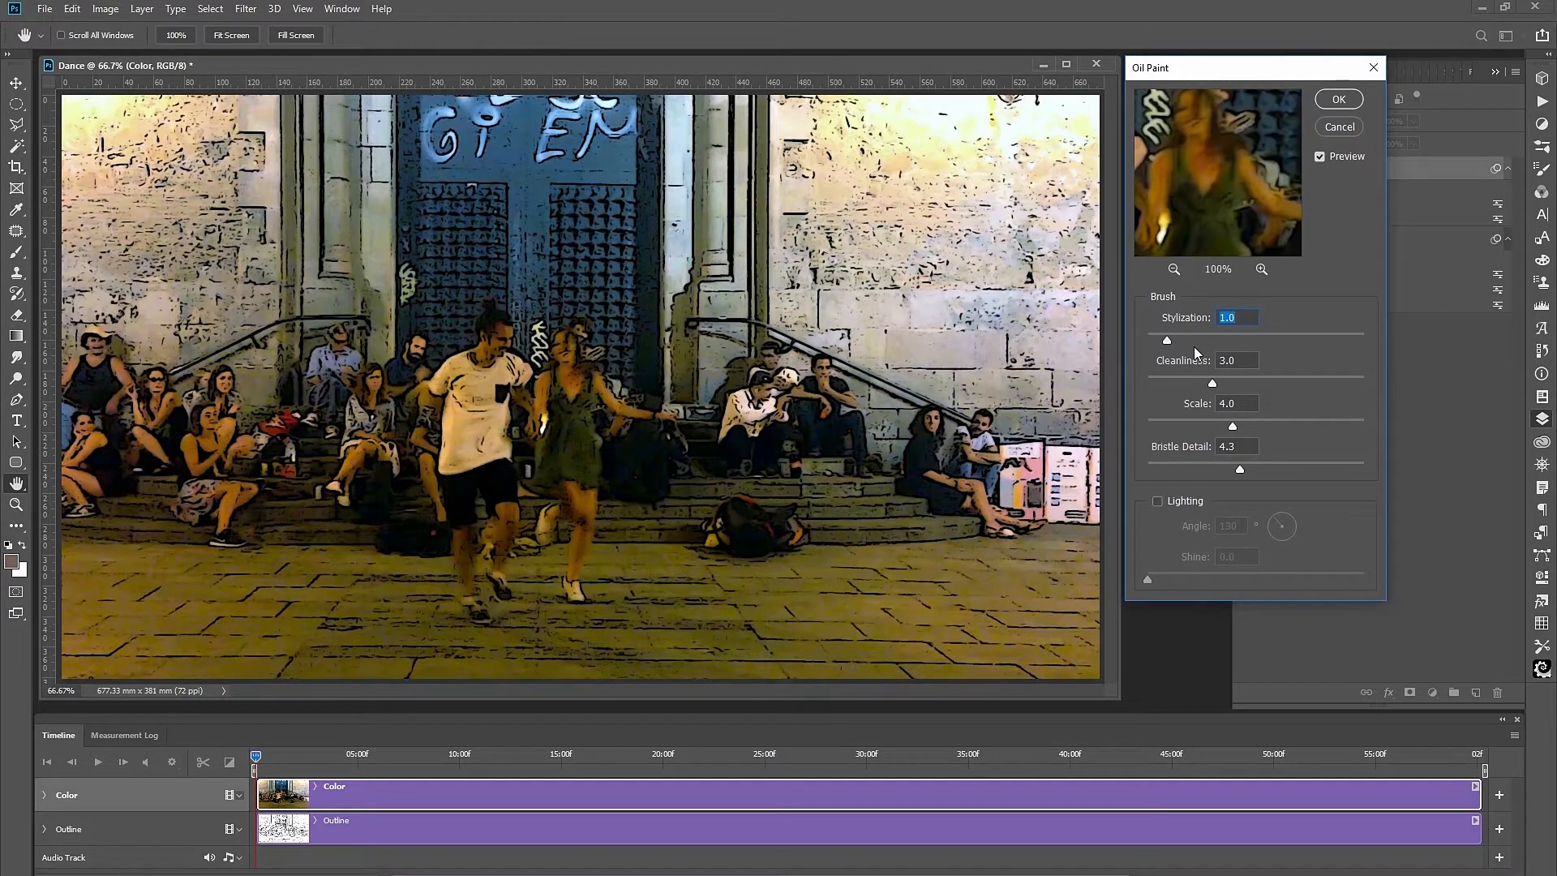
{"action": "left_click_drag", "start_coordinate": [1214, 379], "coordinate": [1249, 387]}
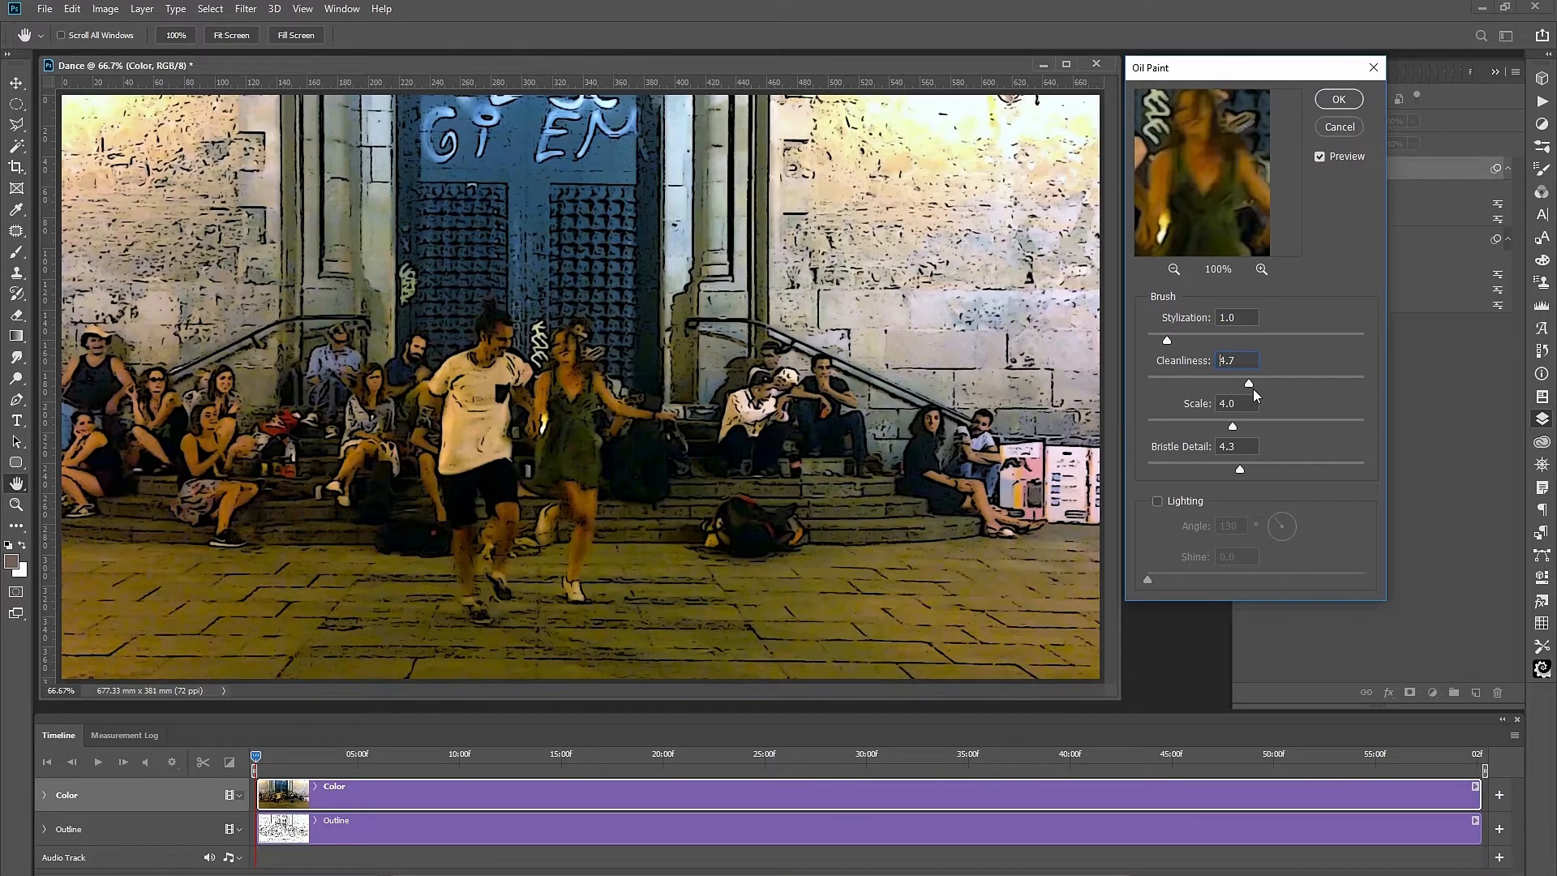
{"action": "left_click_drag", "start_coordinate": [1254, 390], "coordinate": [1255, 392]}
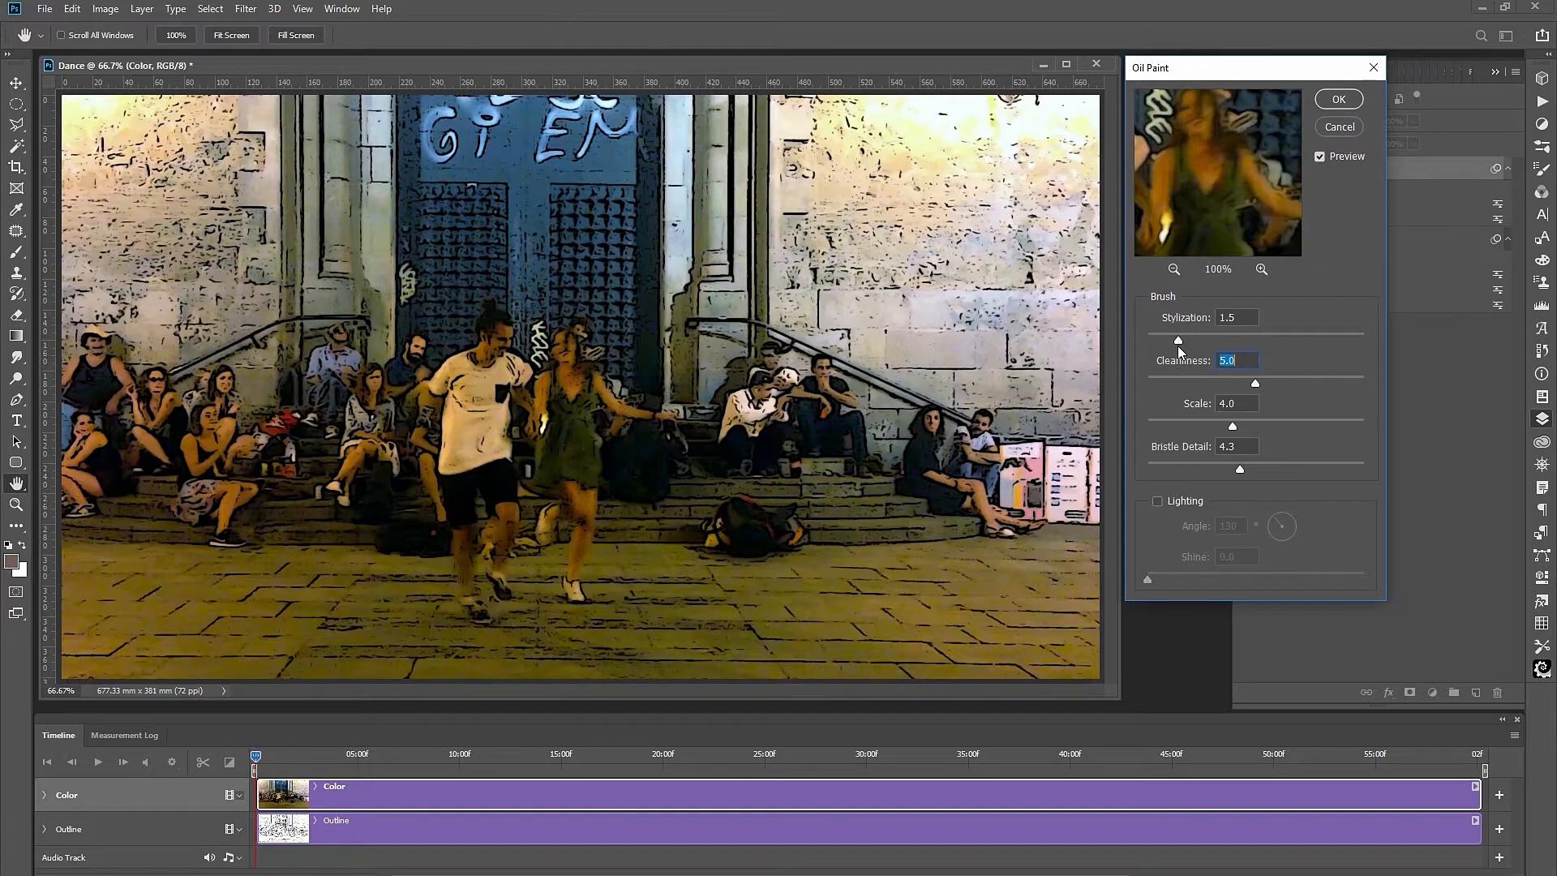
{"action": "key", "text": "shift+Tab"}
{"action": "left_click", "coordinate": [1319, 155]}
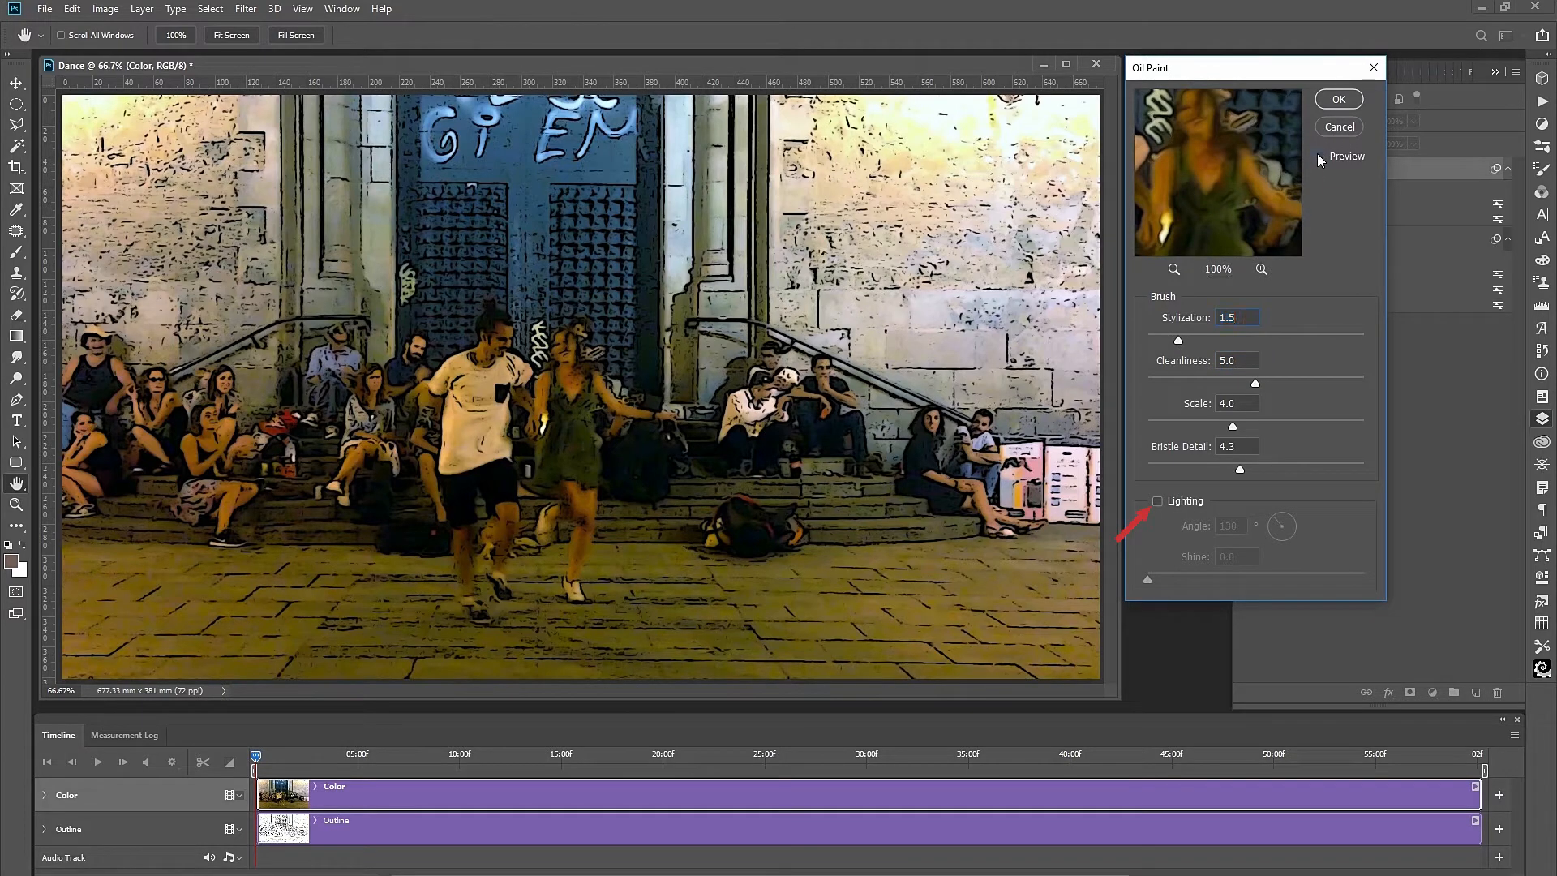
{"action": "left_click", "coordinate": [1328, 95]}
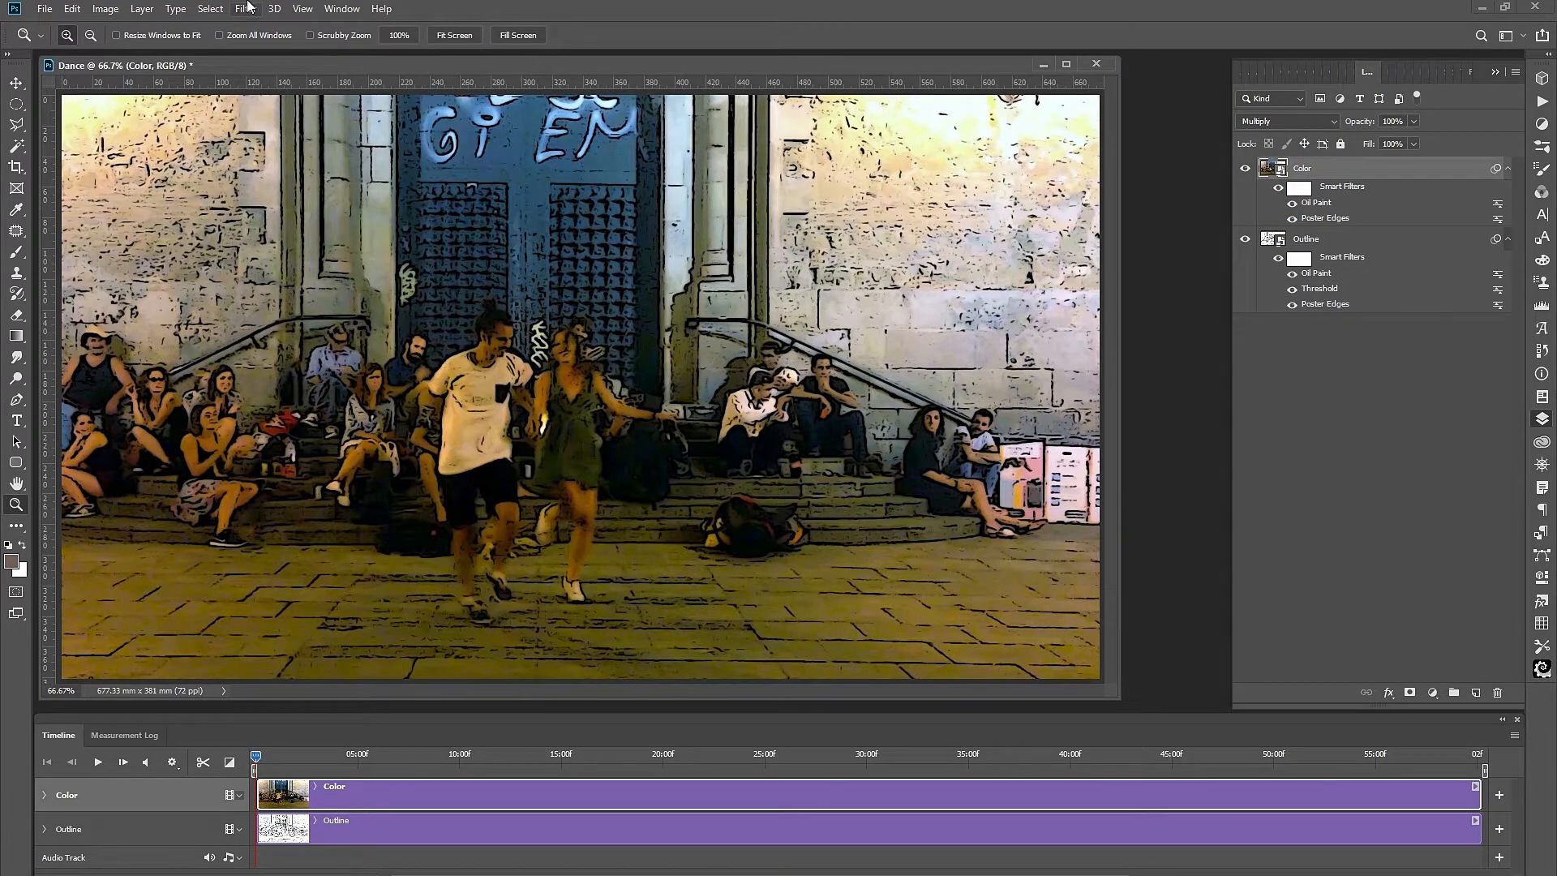
Add a High Pass smart filter to the Color layer.
{"action": "left_click", "coordinate": [248, 14]}
{"action": "mouse_move", "coordinate": [305, 396]}
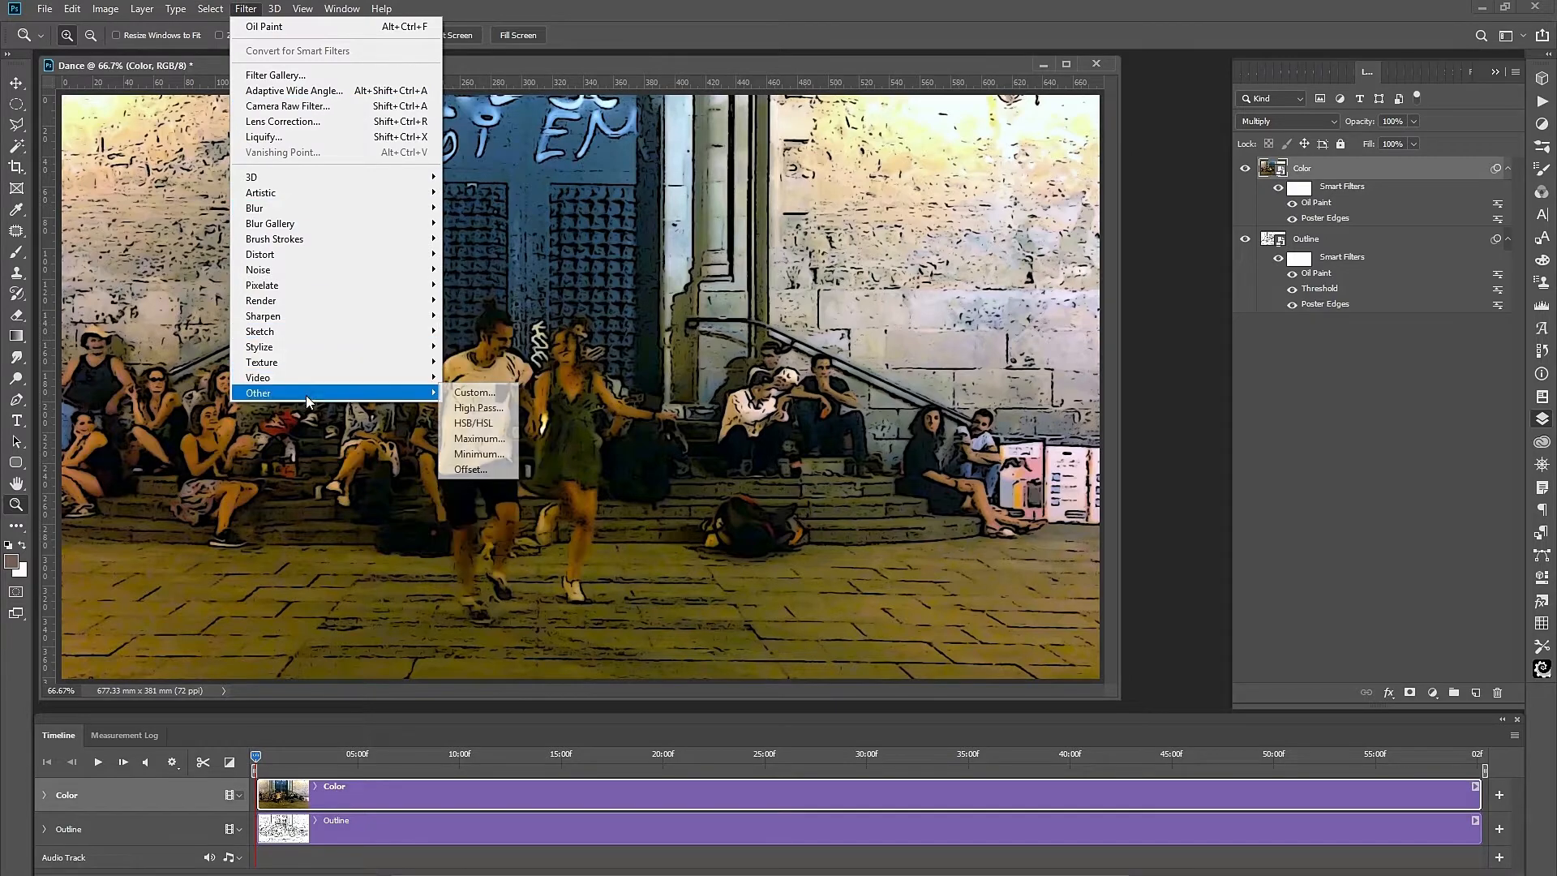
{"action": "left_click", "coordinate": [476, 408]}
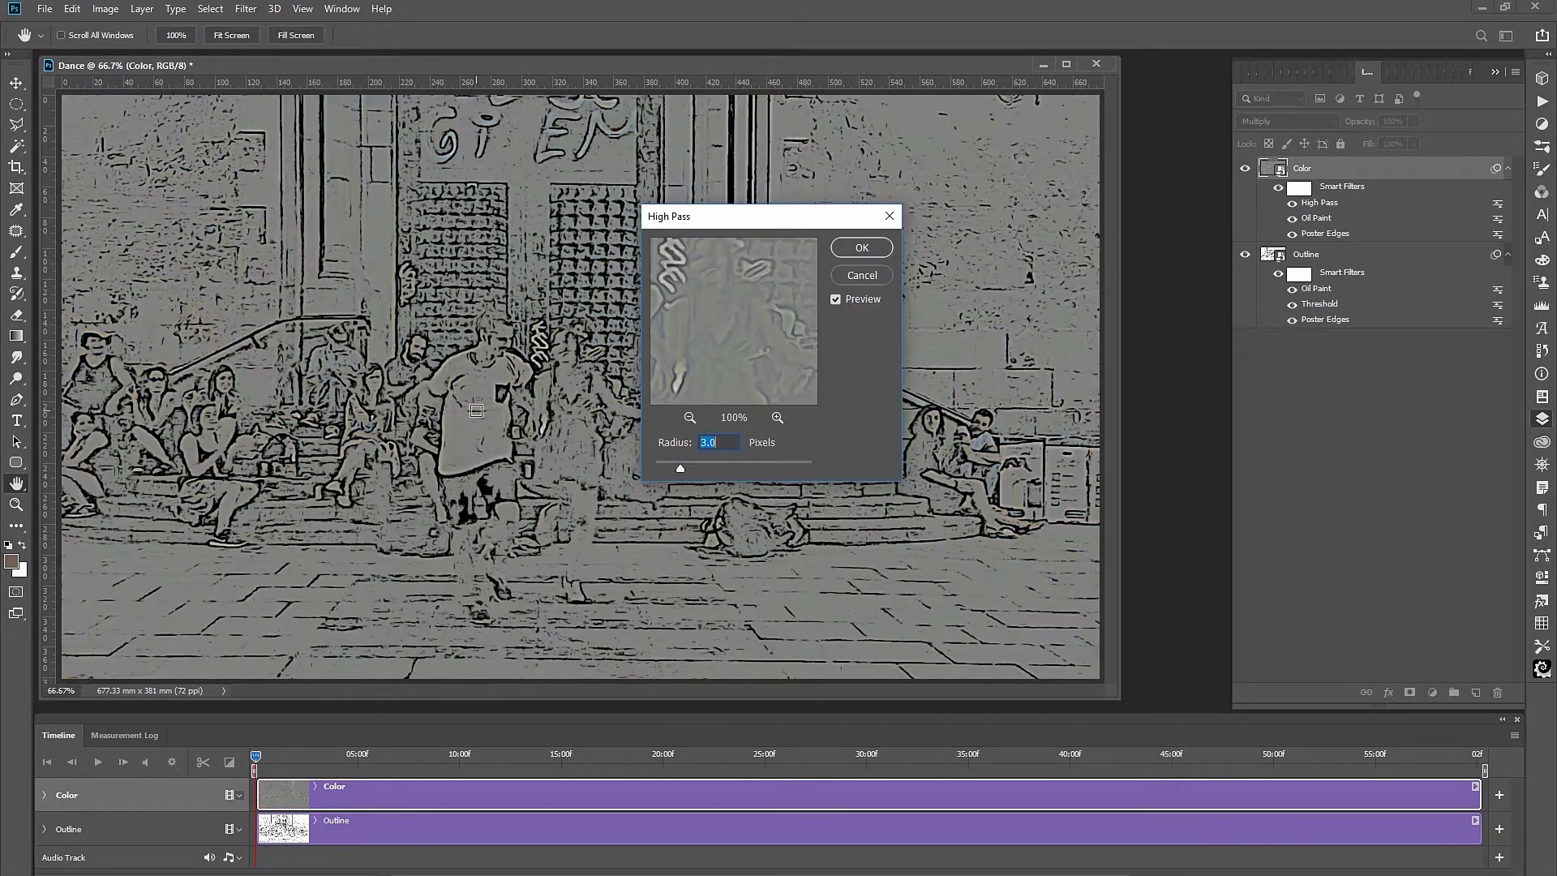
{"action": "left_click", "coordinate": [874, 250]}
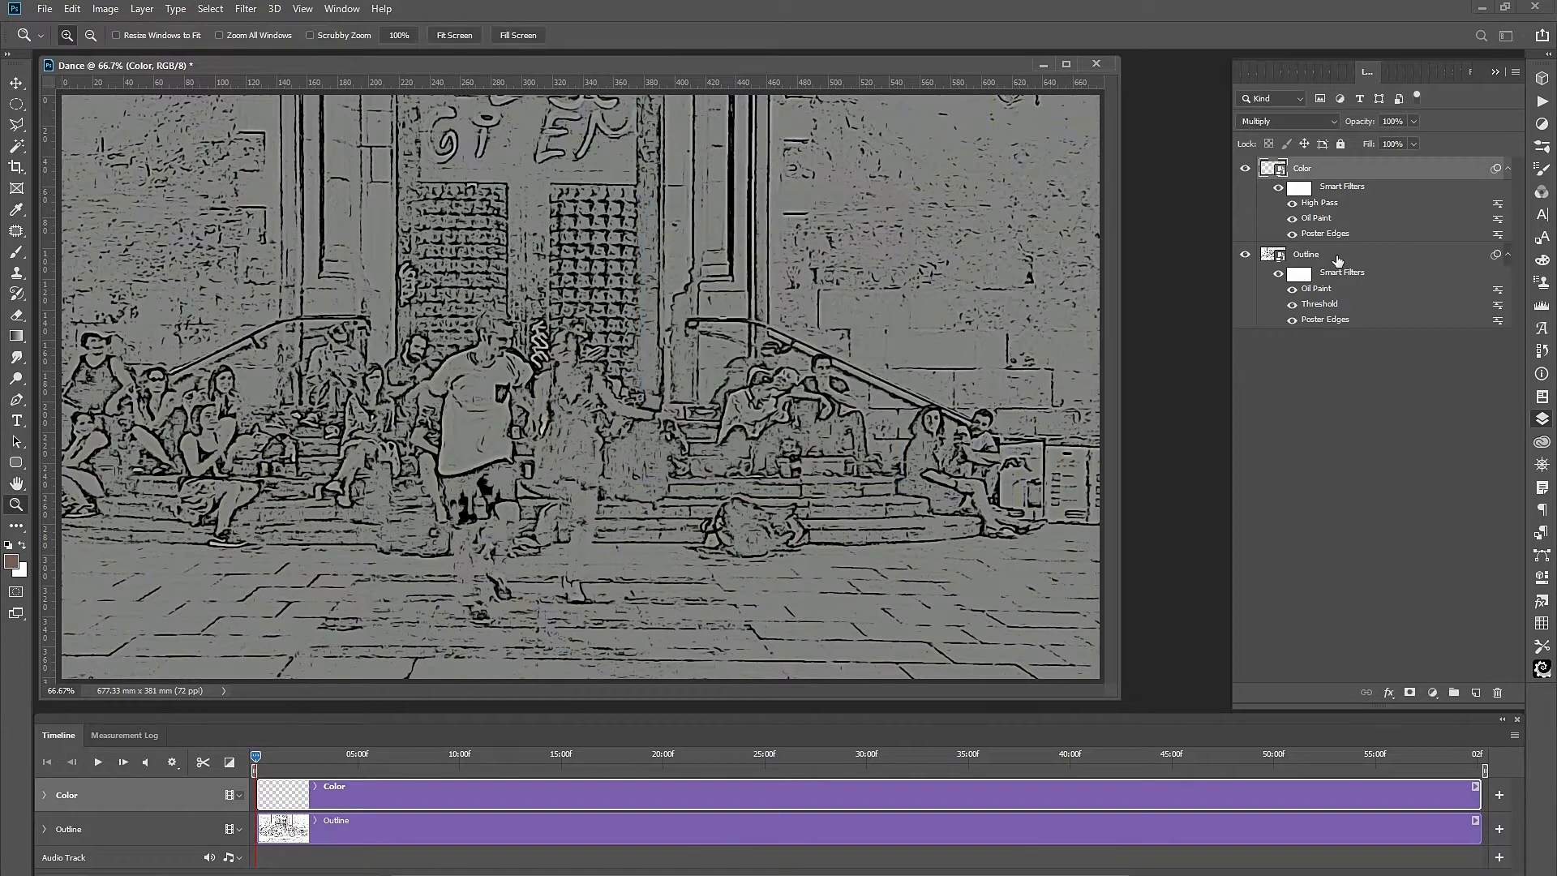
Set the High Pass filter's blending mode to Linear Light.
{"action": "double_click", "coordinate": [1499, 203]}
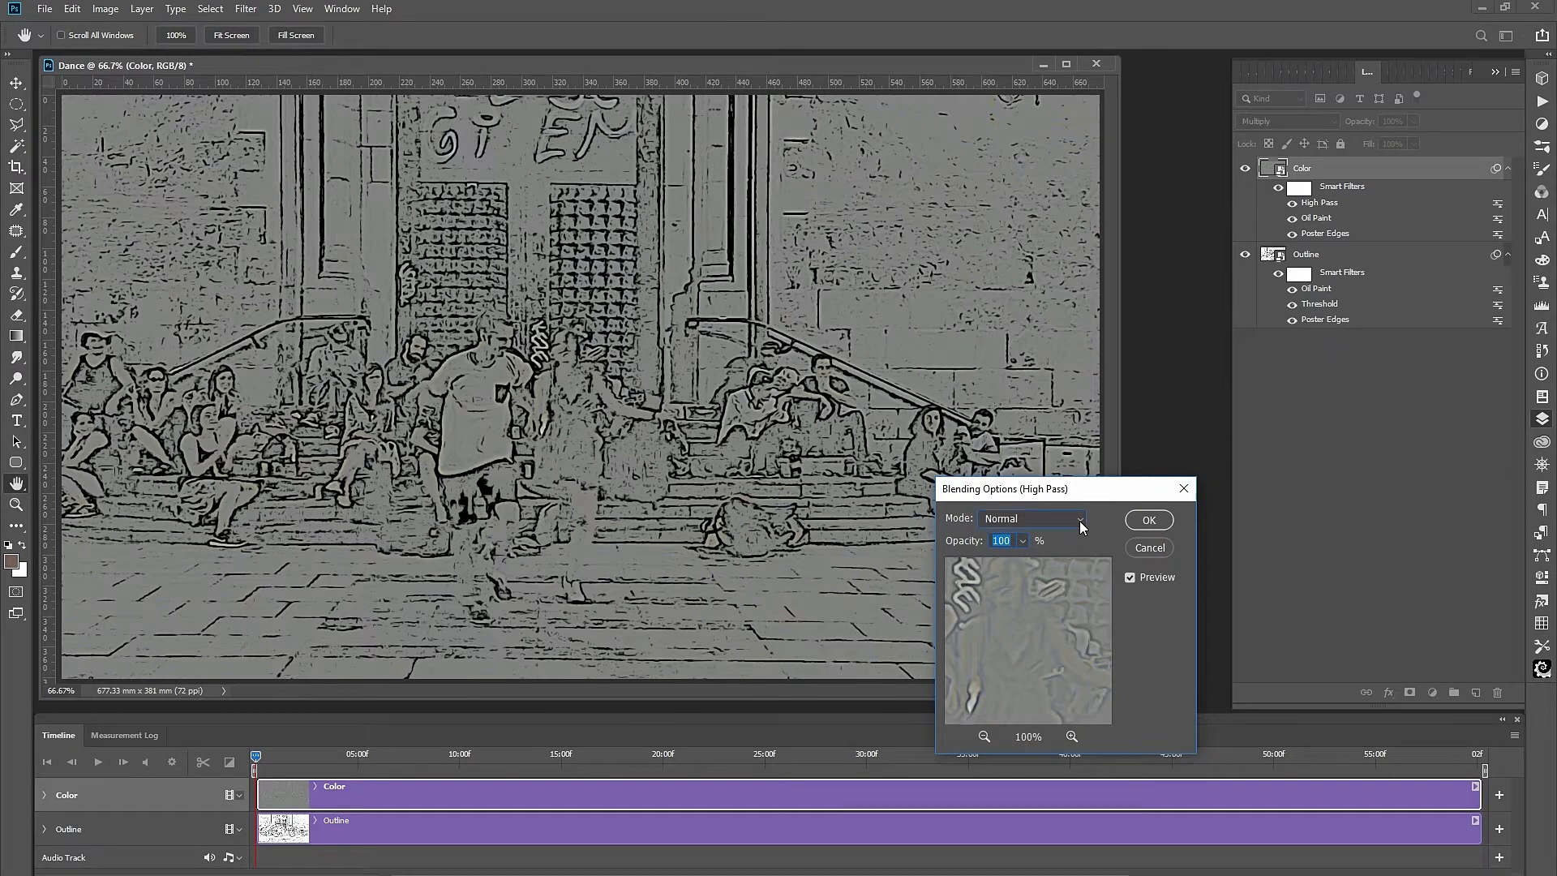
{"action": "left_click", "coordinate": [1078, 521]}
{"action": "left_click", "coordinate": [1026, 792]}
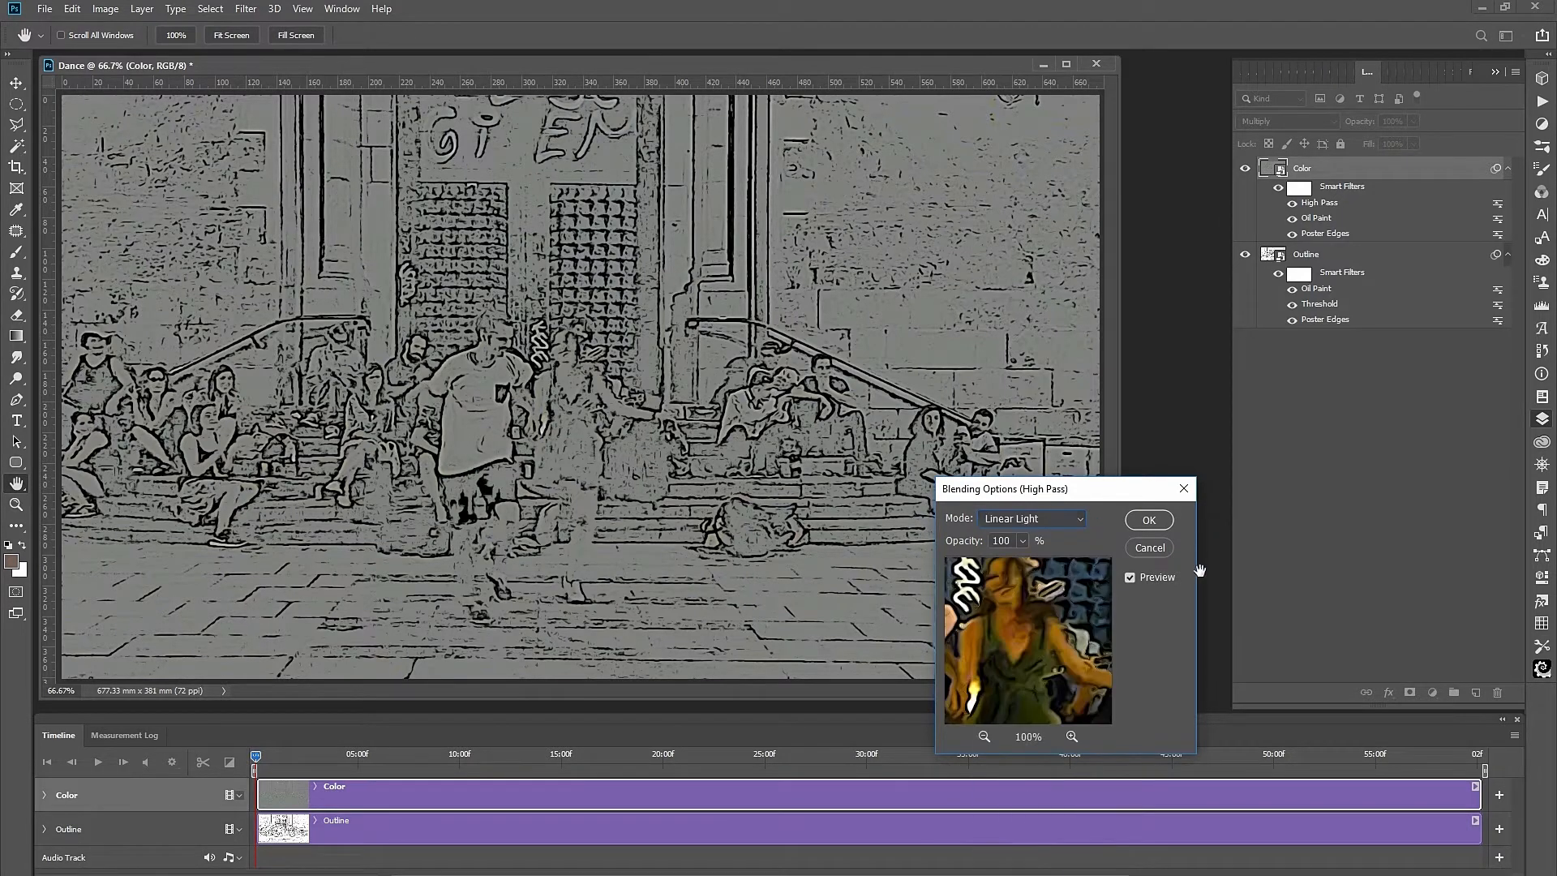
{"action": "left_click", "coordinate": [1026, 642]}
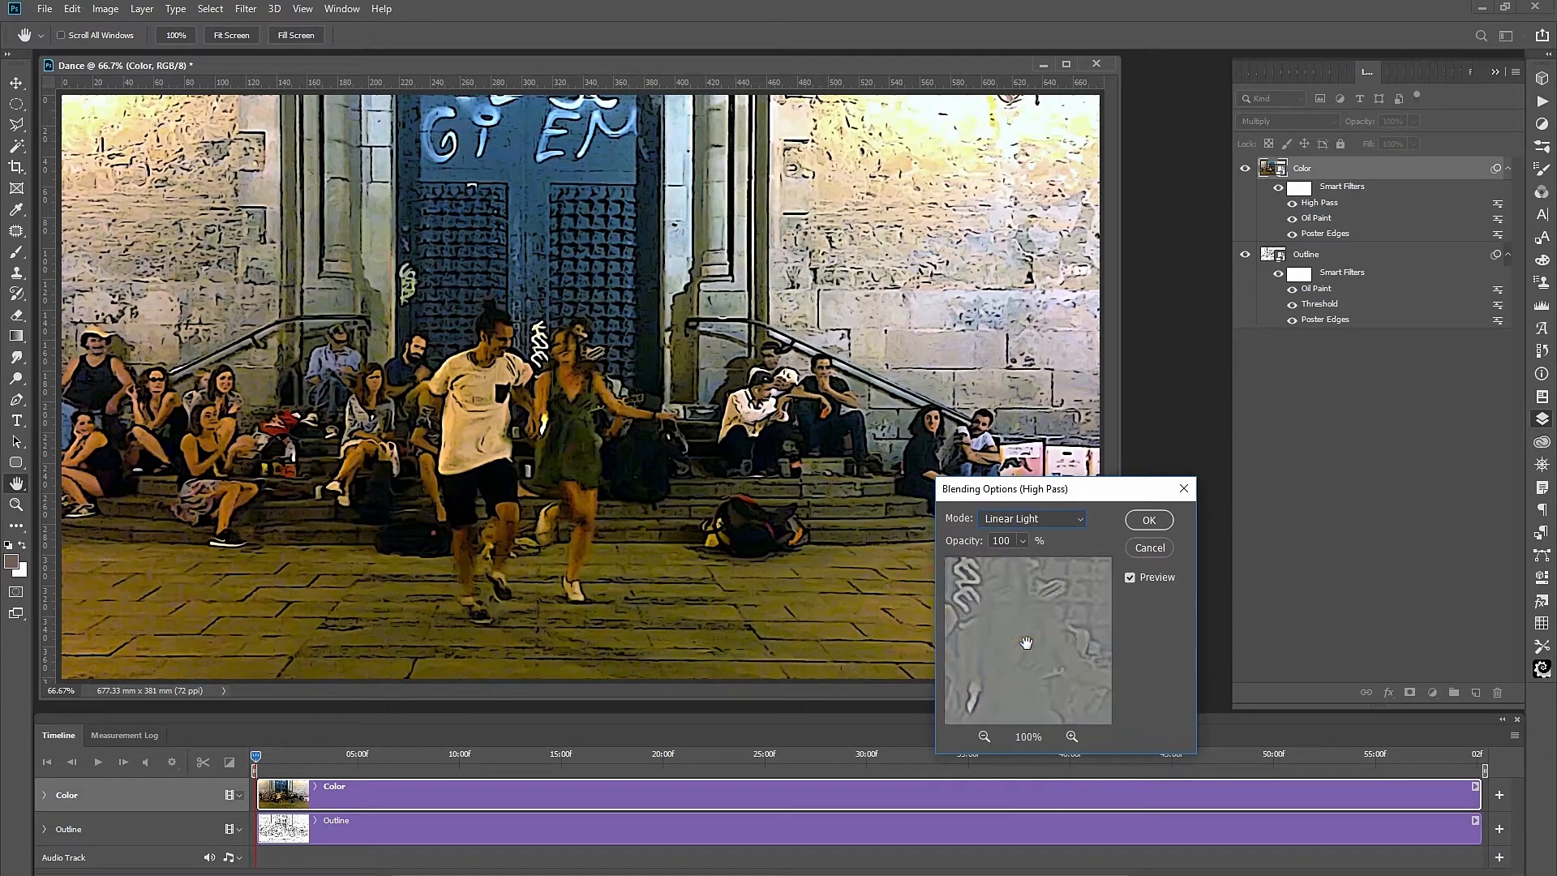
{"action": "left_click", "coordinate": [1147, 520]}
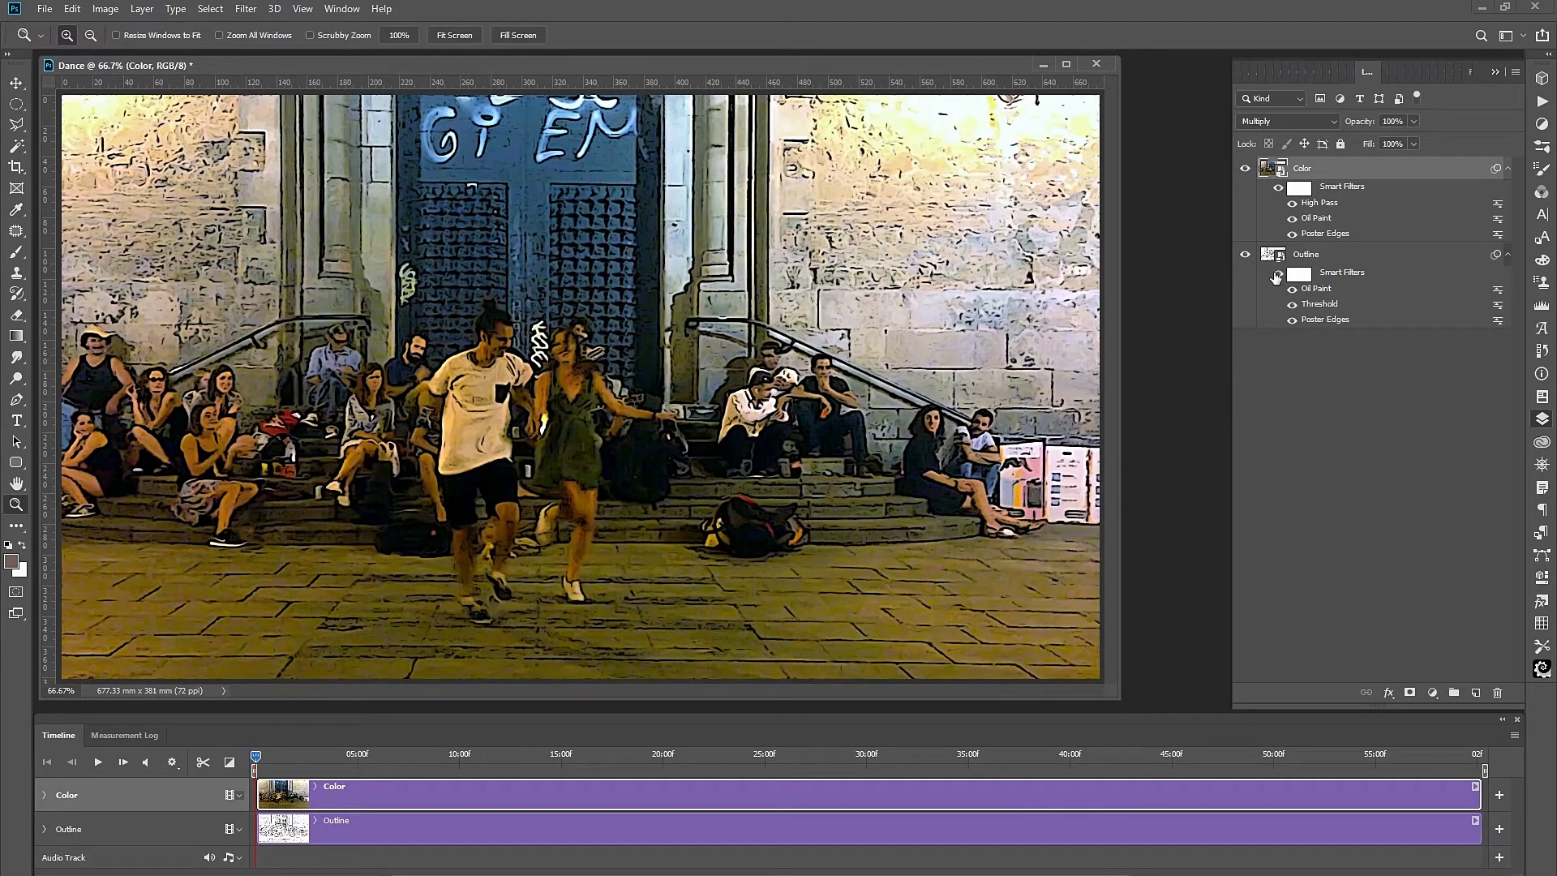
Adjust the High Pass radius to 3.0 pixels, previewing the seated woman.
{"action": "double_click", "coordinate": [1320, 204]}
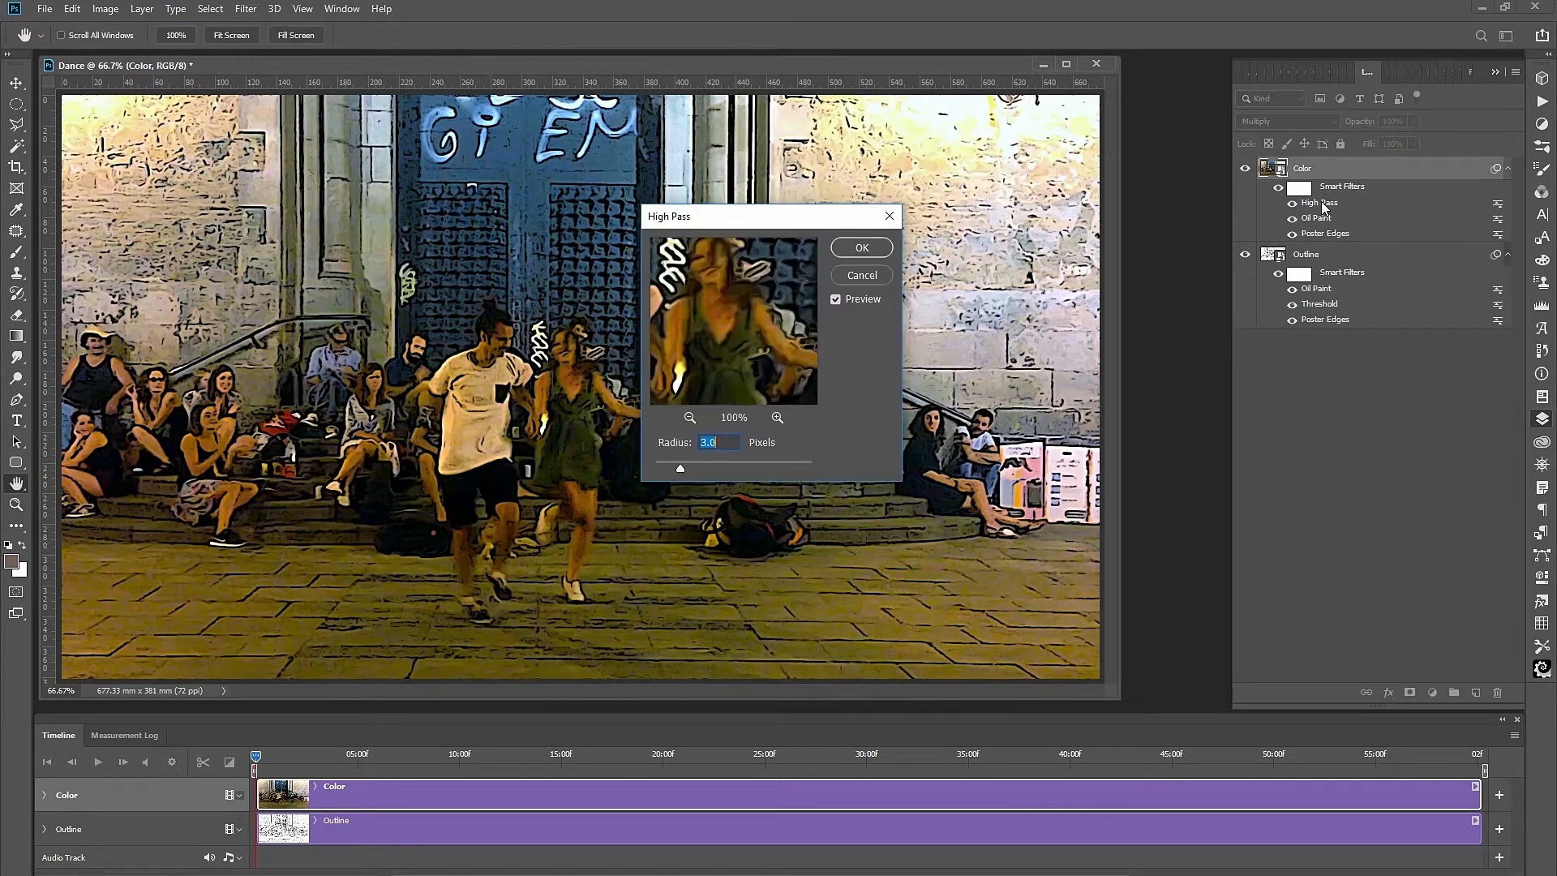
{"action": "left_click_drag", "start_coordinate": [734, 355], "coordinate": [862, 314]}
{"action": "left_click_drag", "start_coordinate": [682, 339], "coordinate": [842, 304]}
{"action": "left_click_drag", "start_coordinate": [719, 330], "coordinate": [758, 361]}
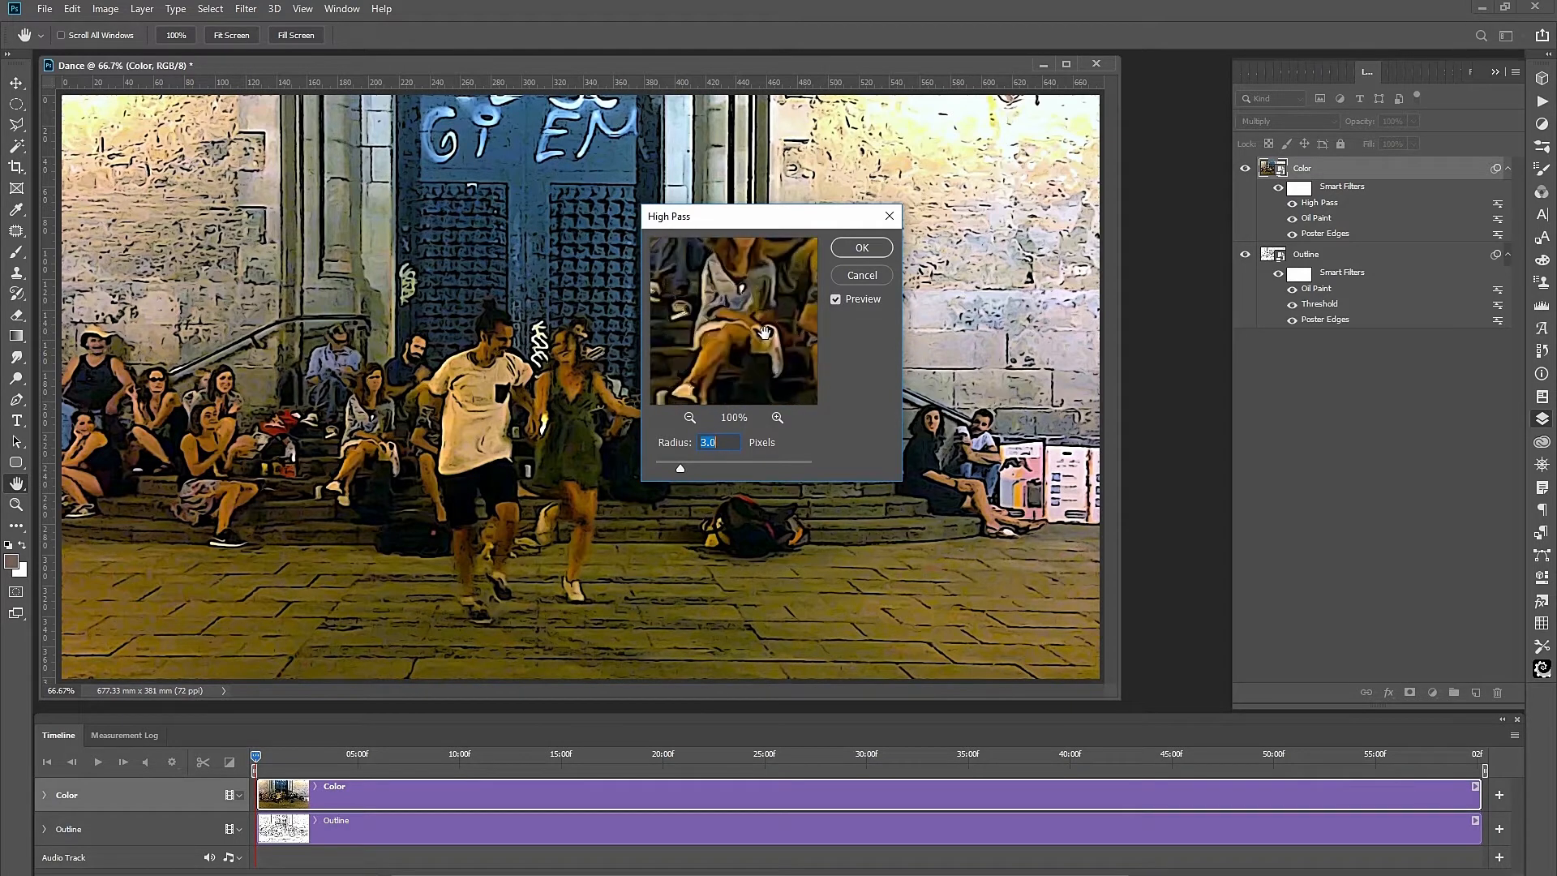
{"action": "left_click", "coordinate": [700, 468]}
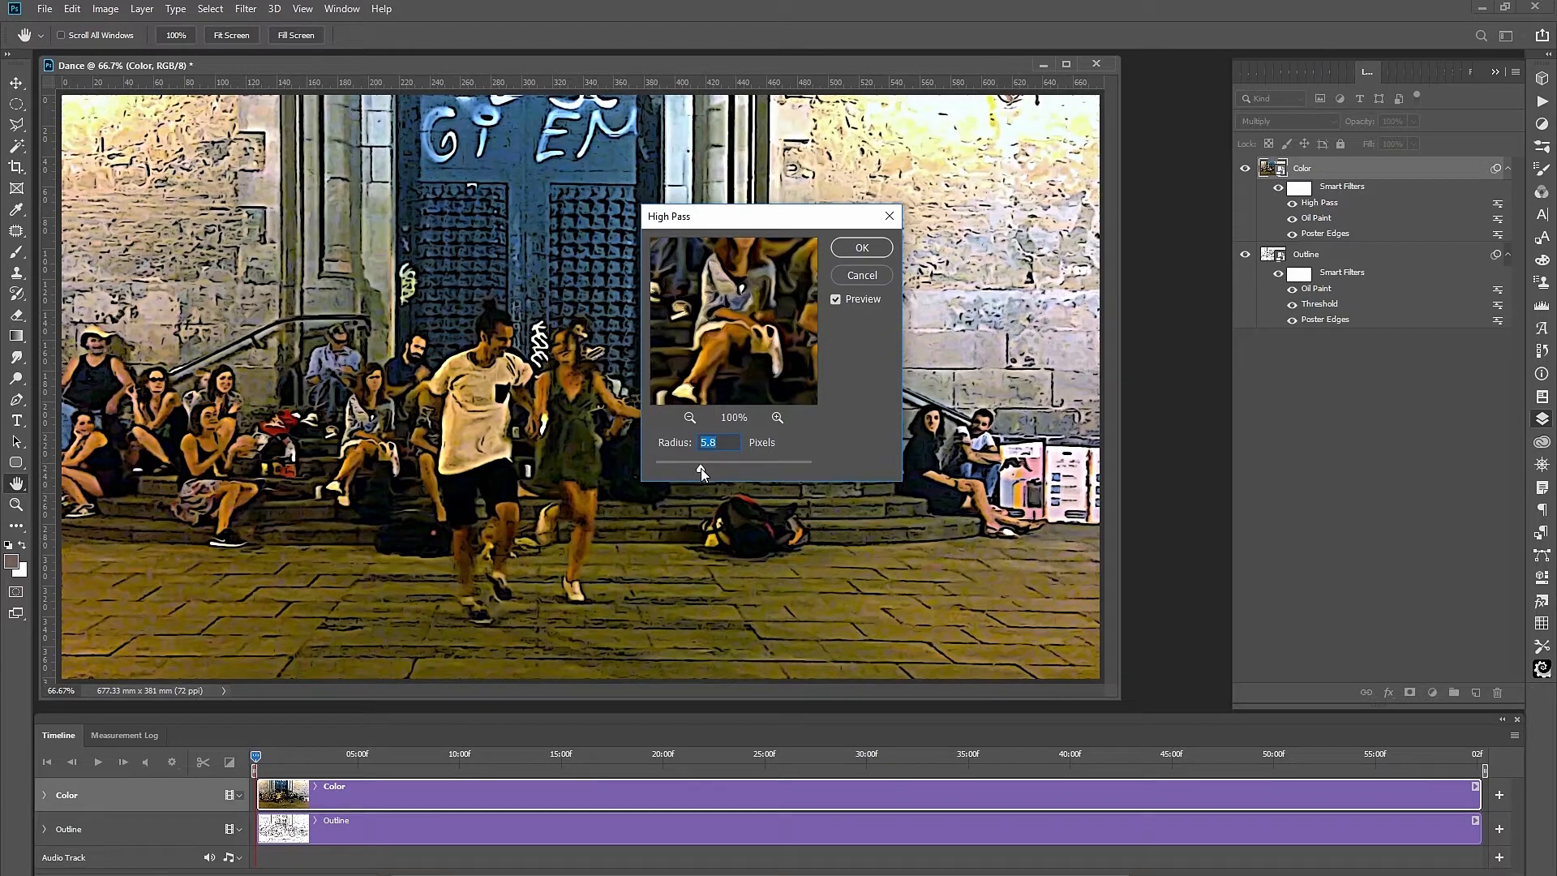
{"action": "mouse_move", "coordinate": [685, 467]}
{"action": "left_mouse_down"}
{"action": "mouse_move", "coordinate": [650, 465]}
{"action": "mouse_move", "coordinate": [681, 473]}
{"action": "left_mouse_up"}
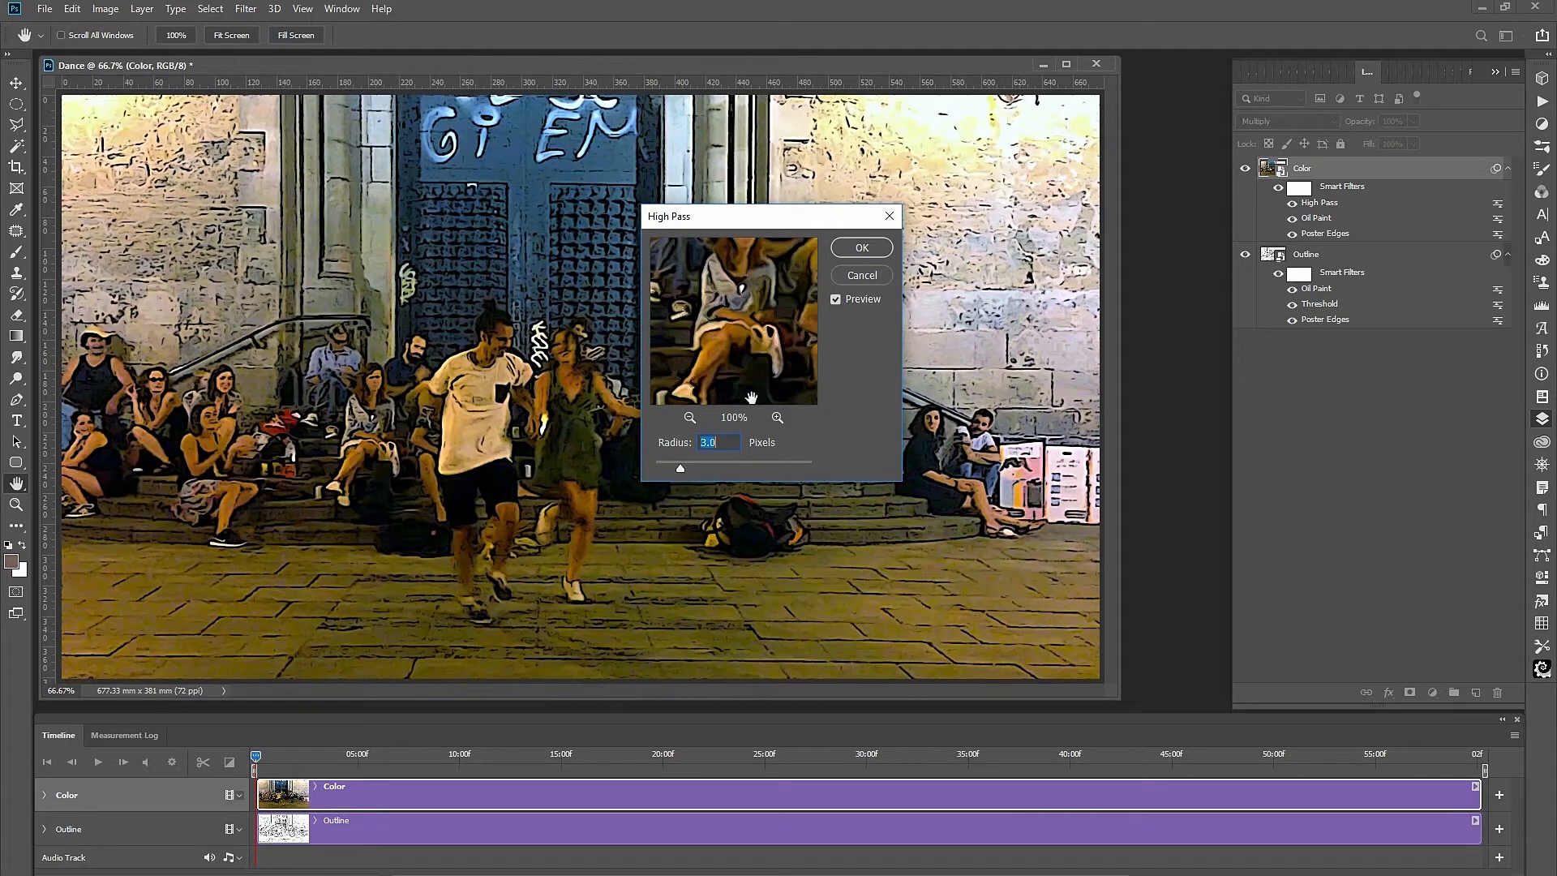
{"action": "left_click", "coordinate": [862, 248]}
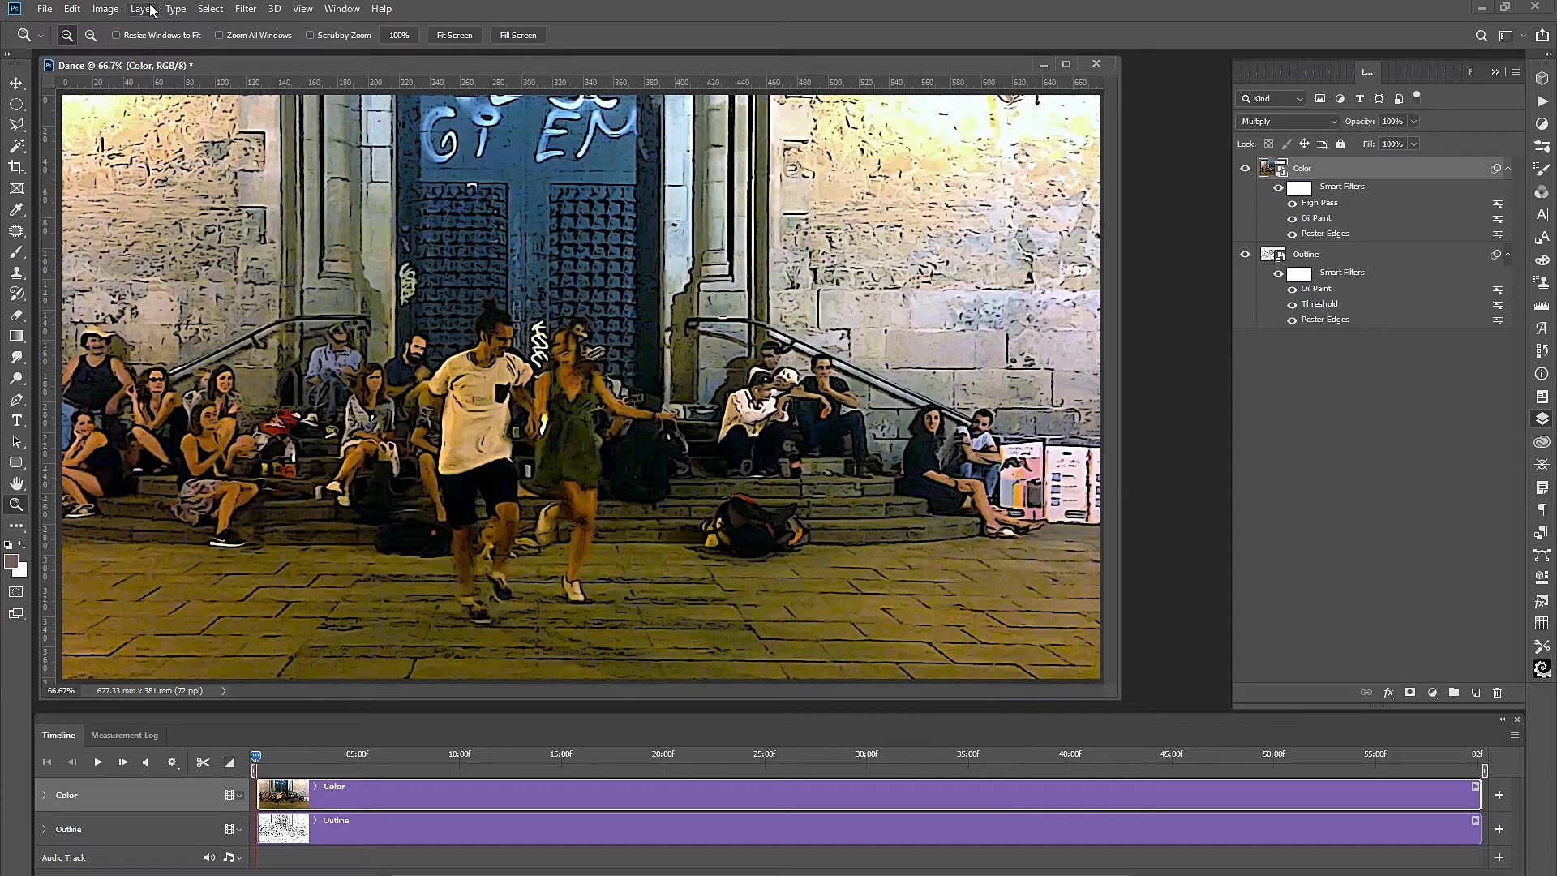
Add a Levels smart filter with the midtone input raised to about 1.37.
{"action": "left_click", "coordinate": [106, 9]}
{"action": "mouse_move", "coordinate": [134, 53]}
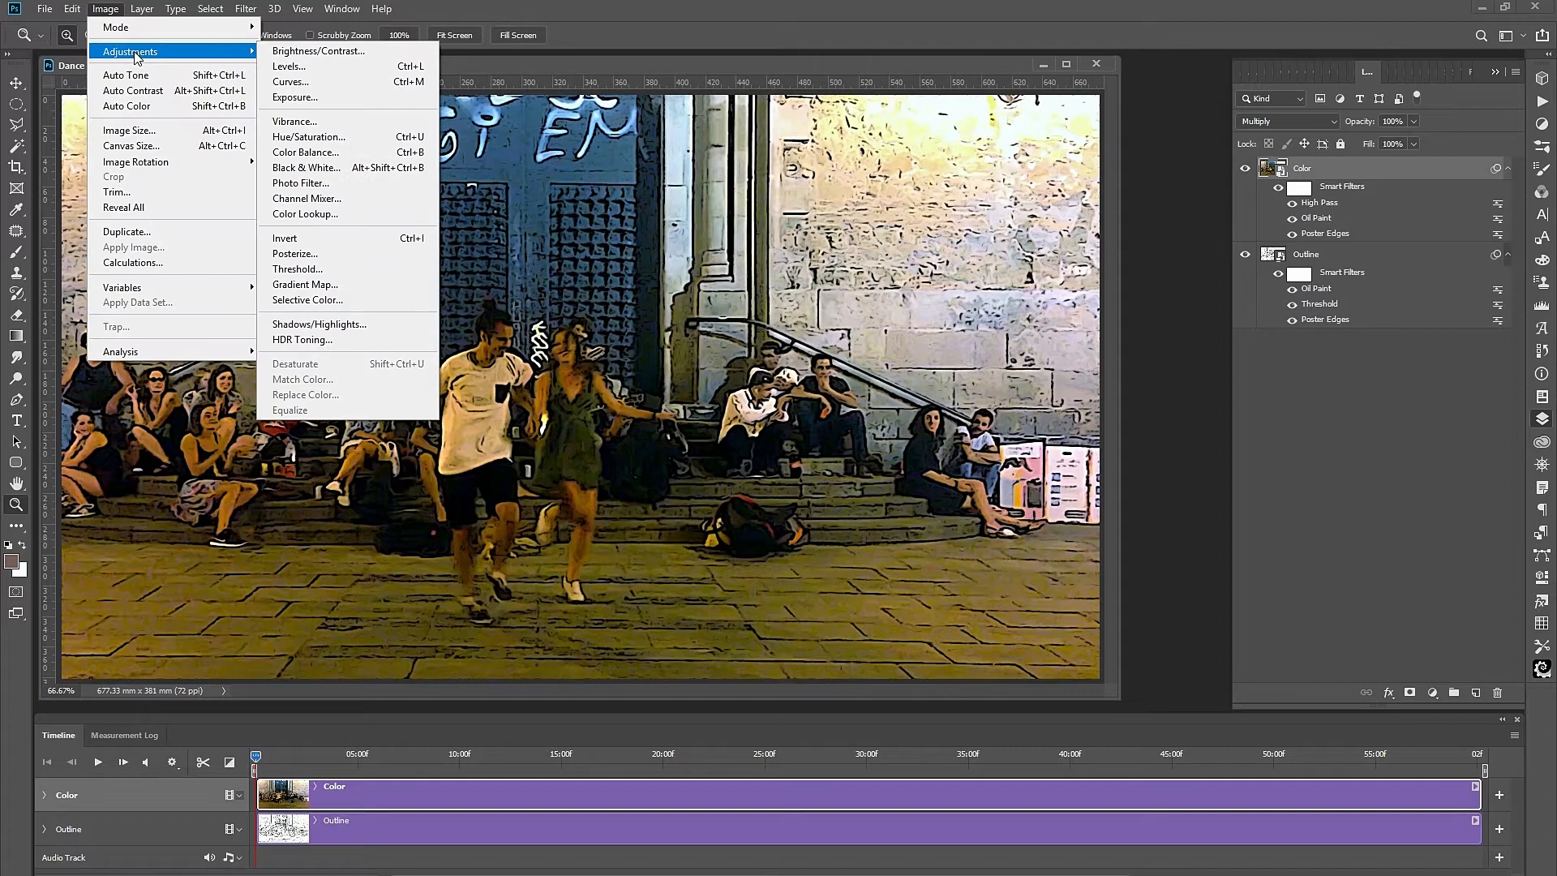
{"action": "left_click", "coordinate": [329, 72]}
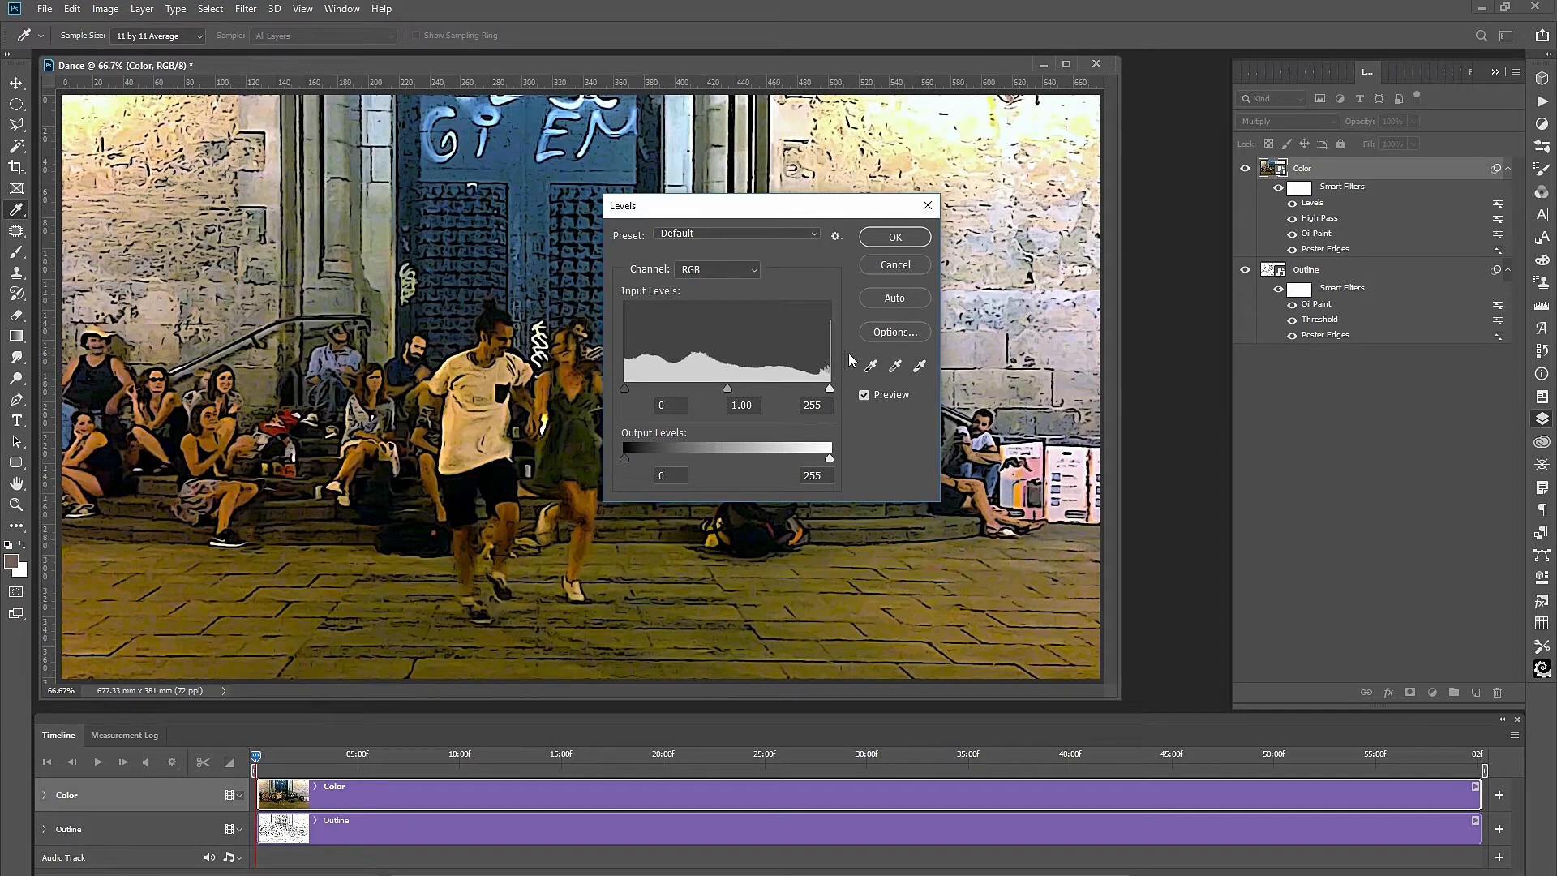
{"action": "left_click_drag", "start_coordinate": [724, 389], "coordinate": [697, 386]}
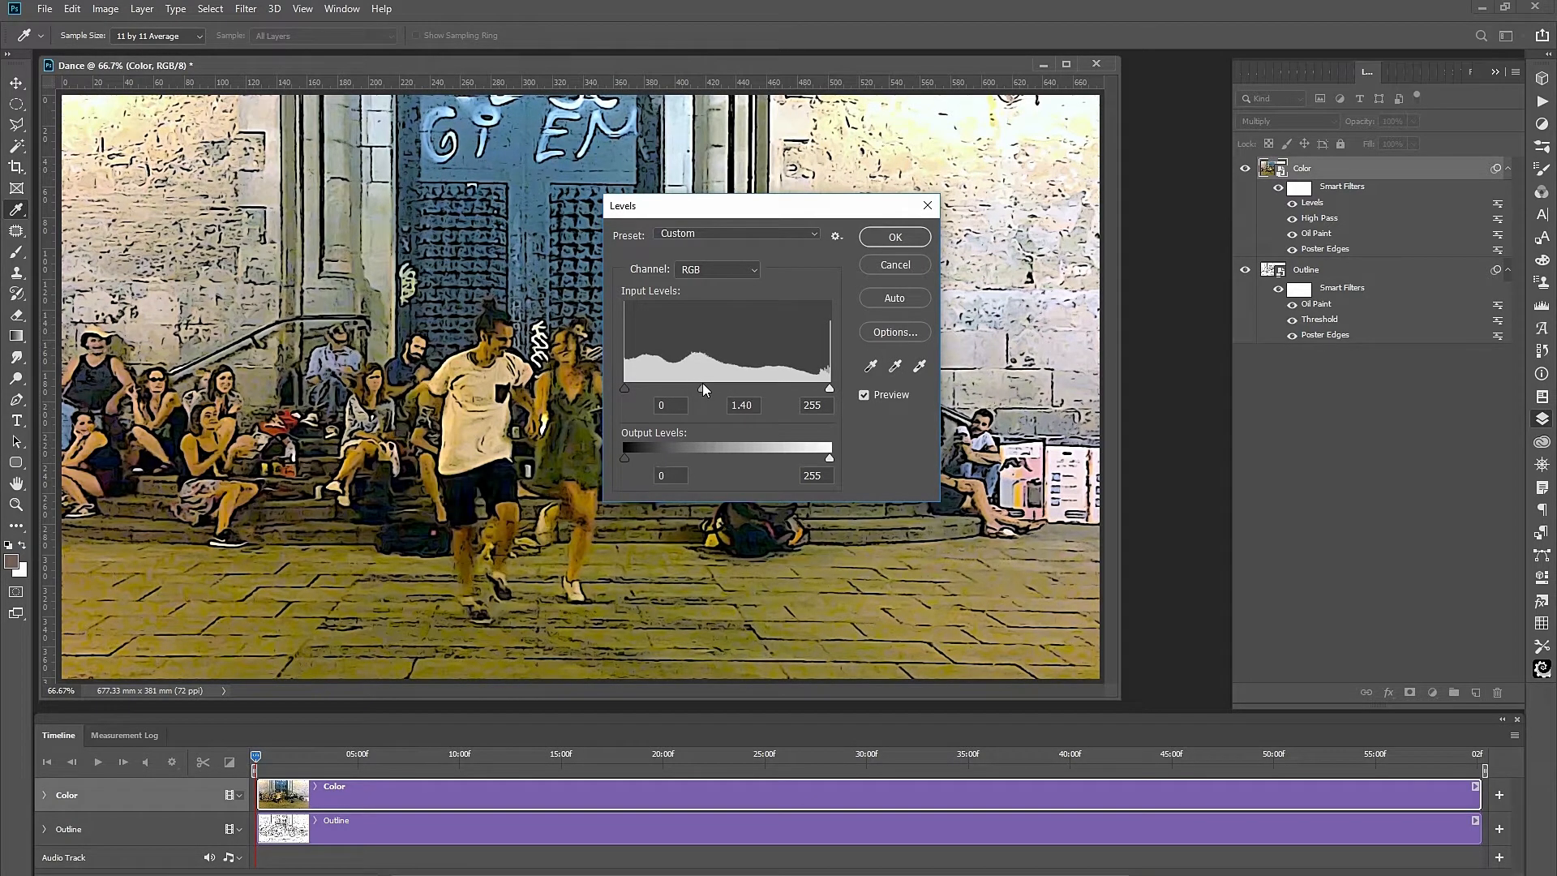
{"action": "left_click_drag", "start_coordinate": [704, 385], "coordinate": [705, 387]}
{"action": "left_click", "coordinate": [890, 240]}
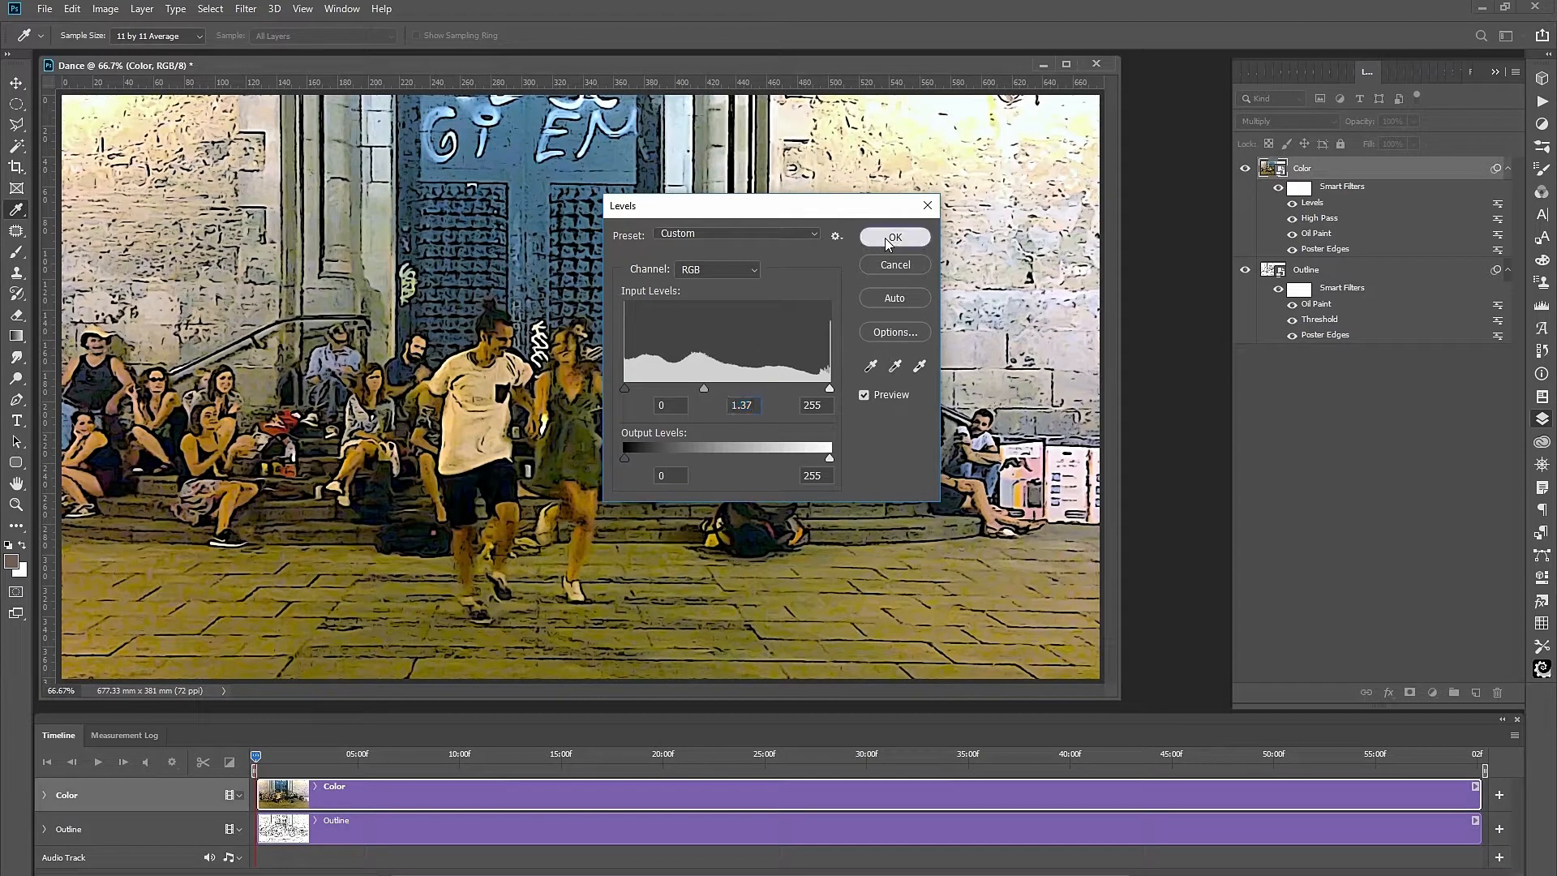
{"action": "left_click", "coordinate": [105, 9]}
Add a Vibrance smart filter set to Vibrance +65 and Saturation 0.
{"action": "mouse_move", "coordinate": [130, 53]}
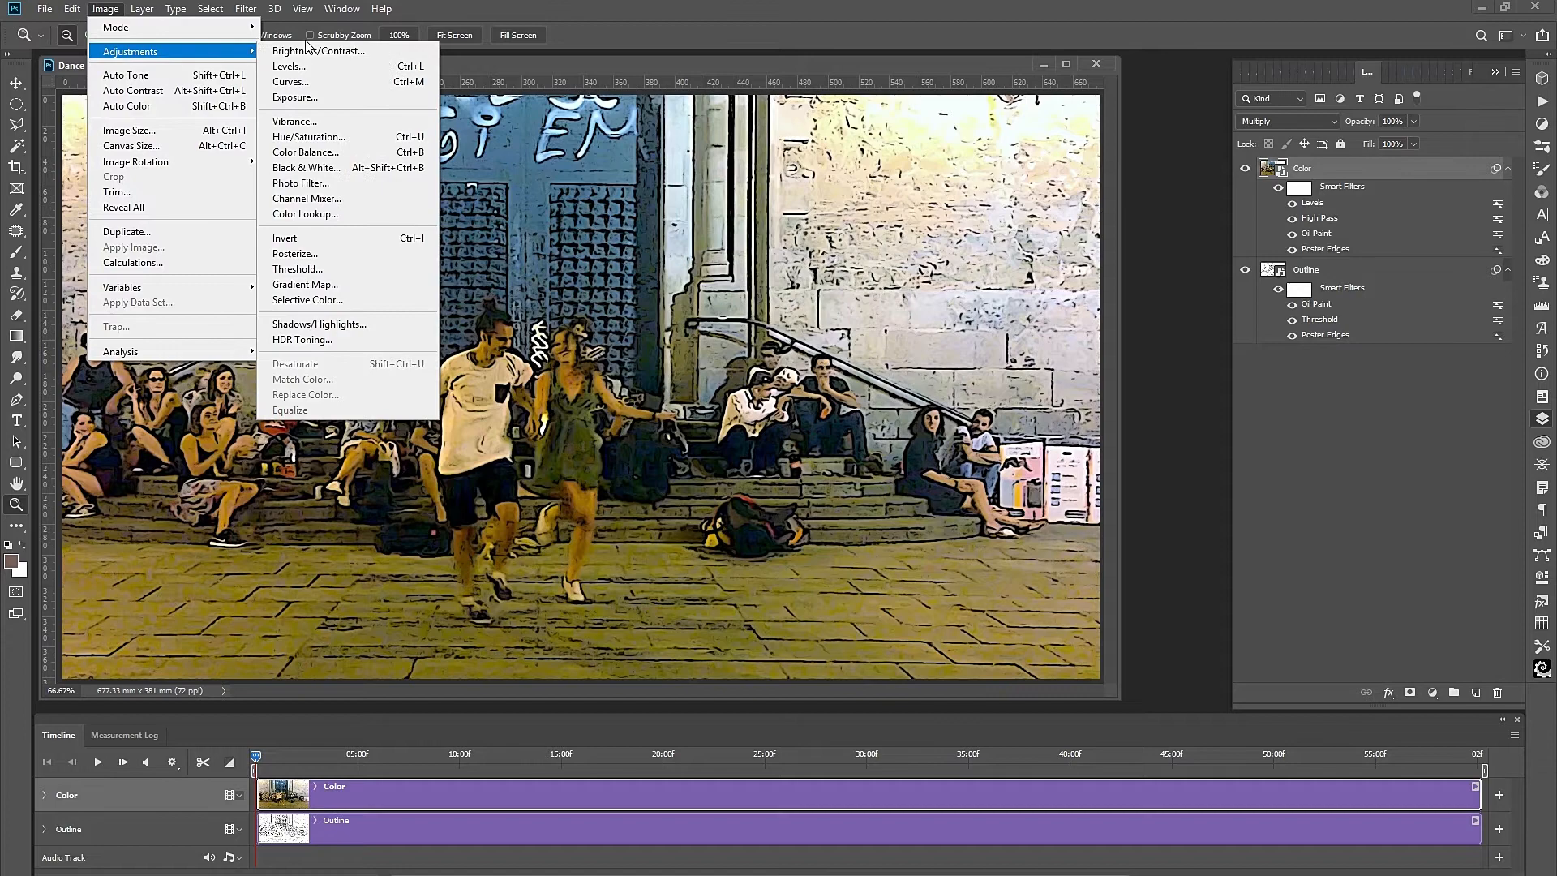
{"action": "left_click", "coordinate": [305, 121]}
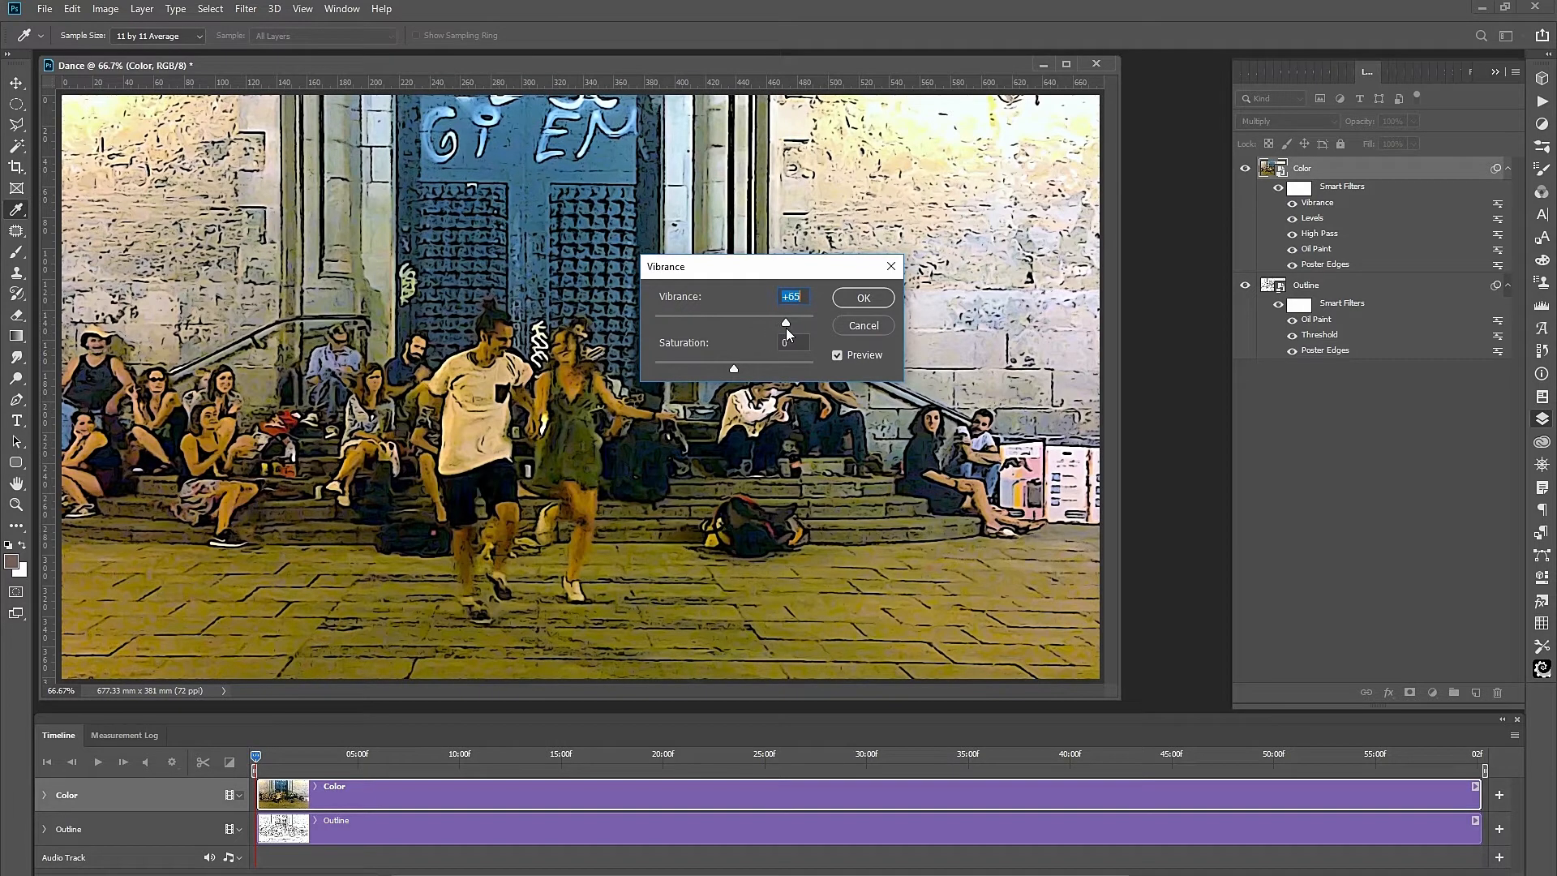
{"action": "left_click", "coordinate": [838, 354]}
{"action": "left_click", "coordinate": [838, 354]}
{"action": "key", "text": "z"}
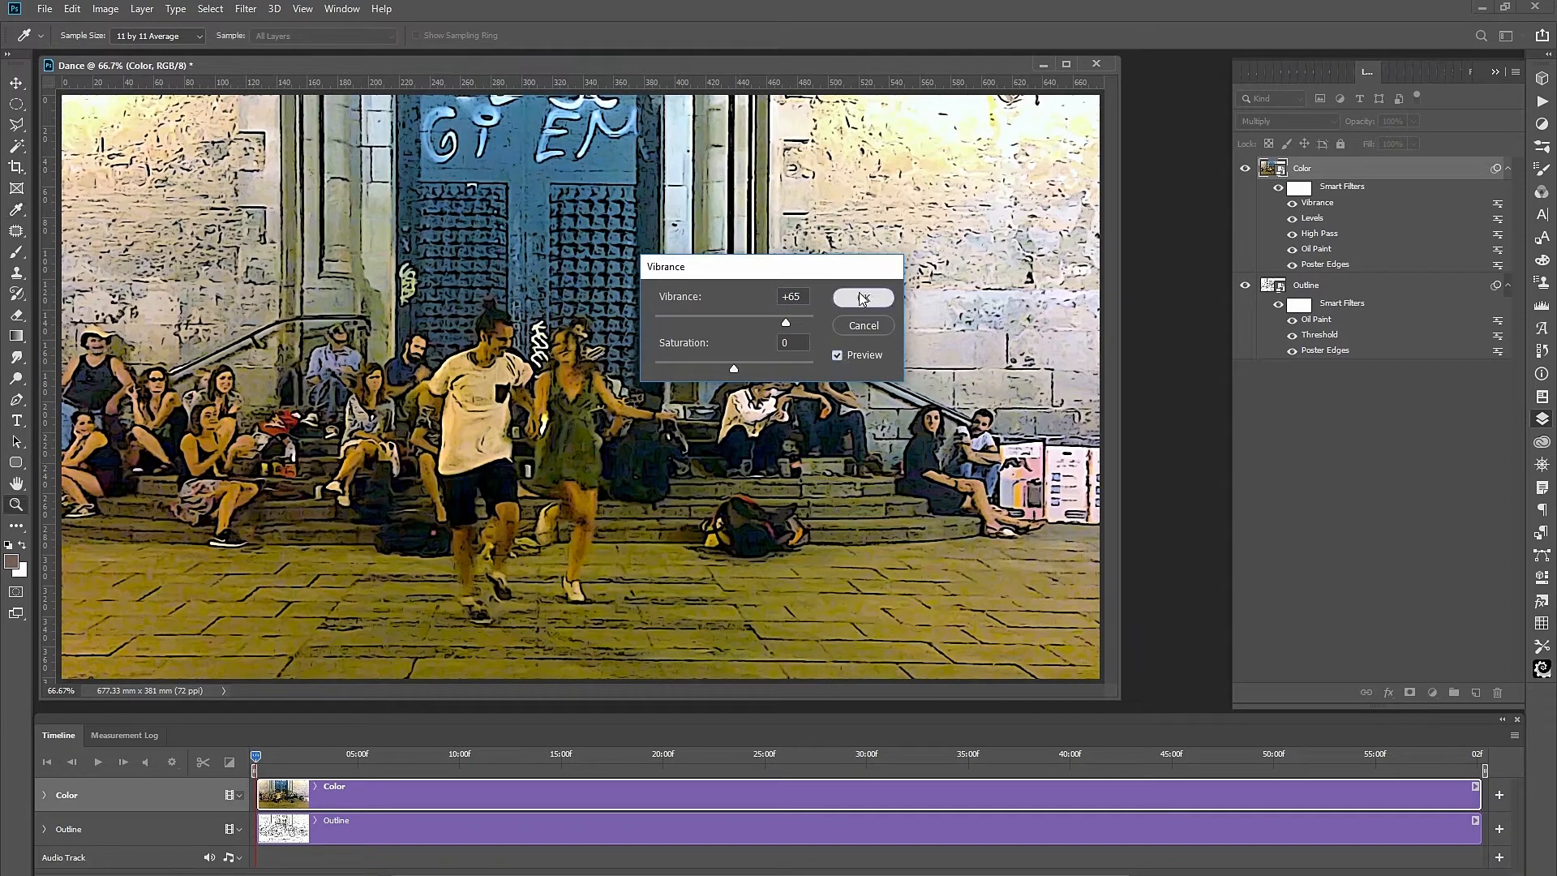
{"action": "left_click", "coordinate": [862, 298]}
{"action": "left_click", "coordinate": [104, 10]}
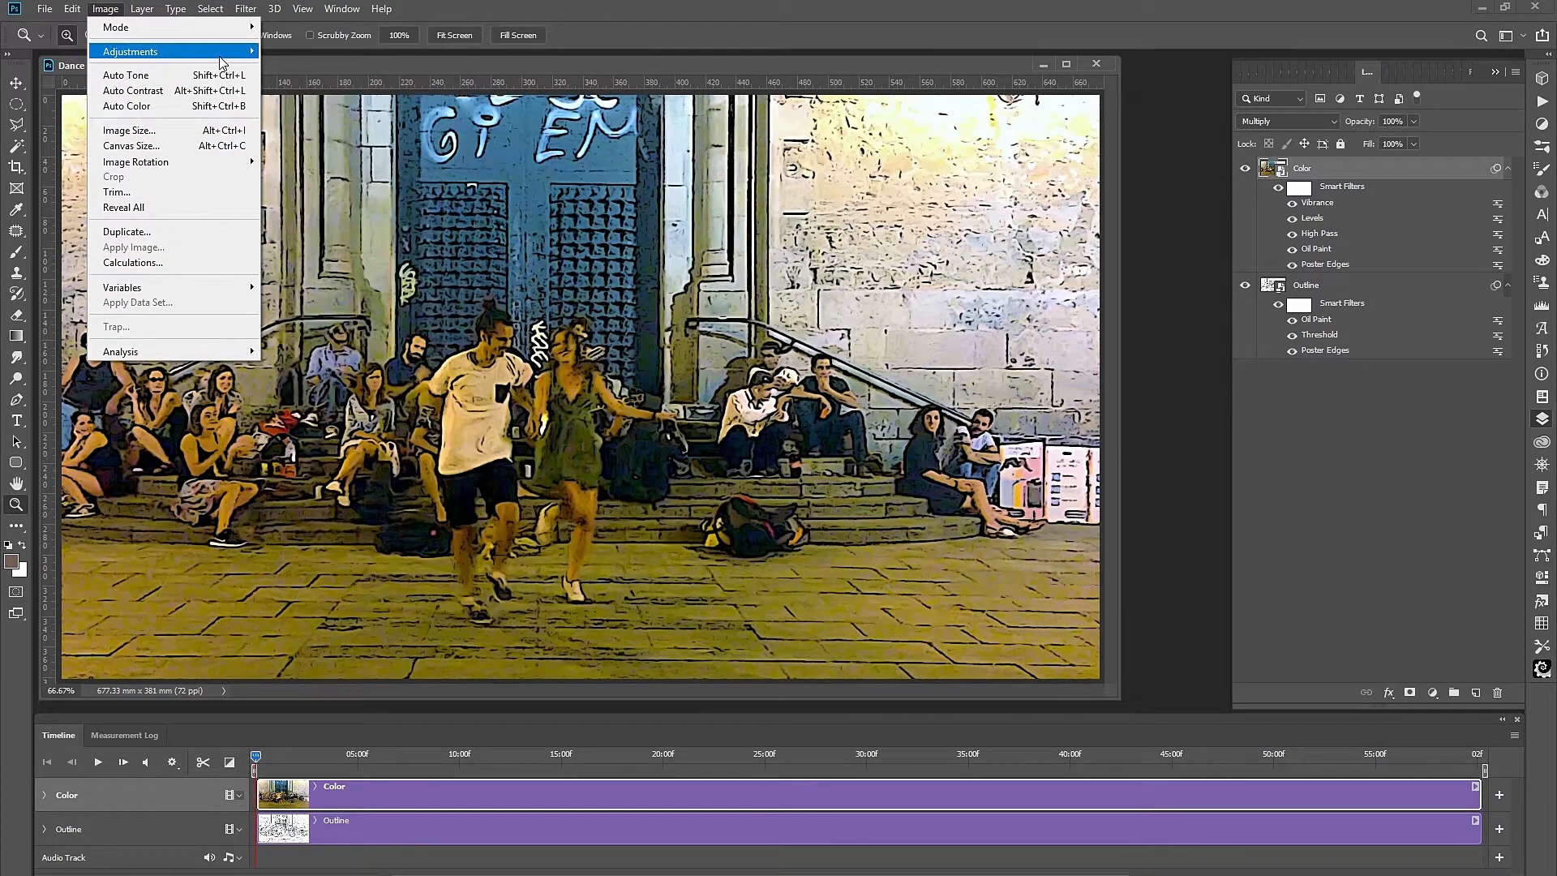
Add a Color Balance smart filter with midtones Cyan–Red +8 and Yellow–Blue +32.
{"action": "mouse_move", "coordinate": [224, 53]}
{"action": "left_click", "coordinate": [308, 154]}
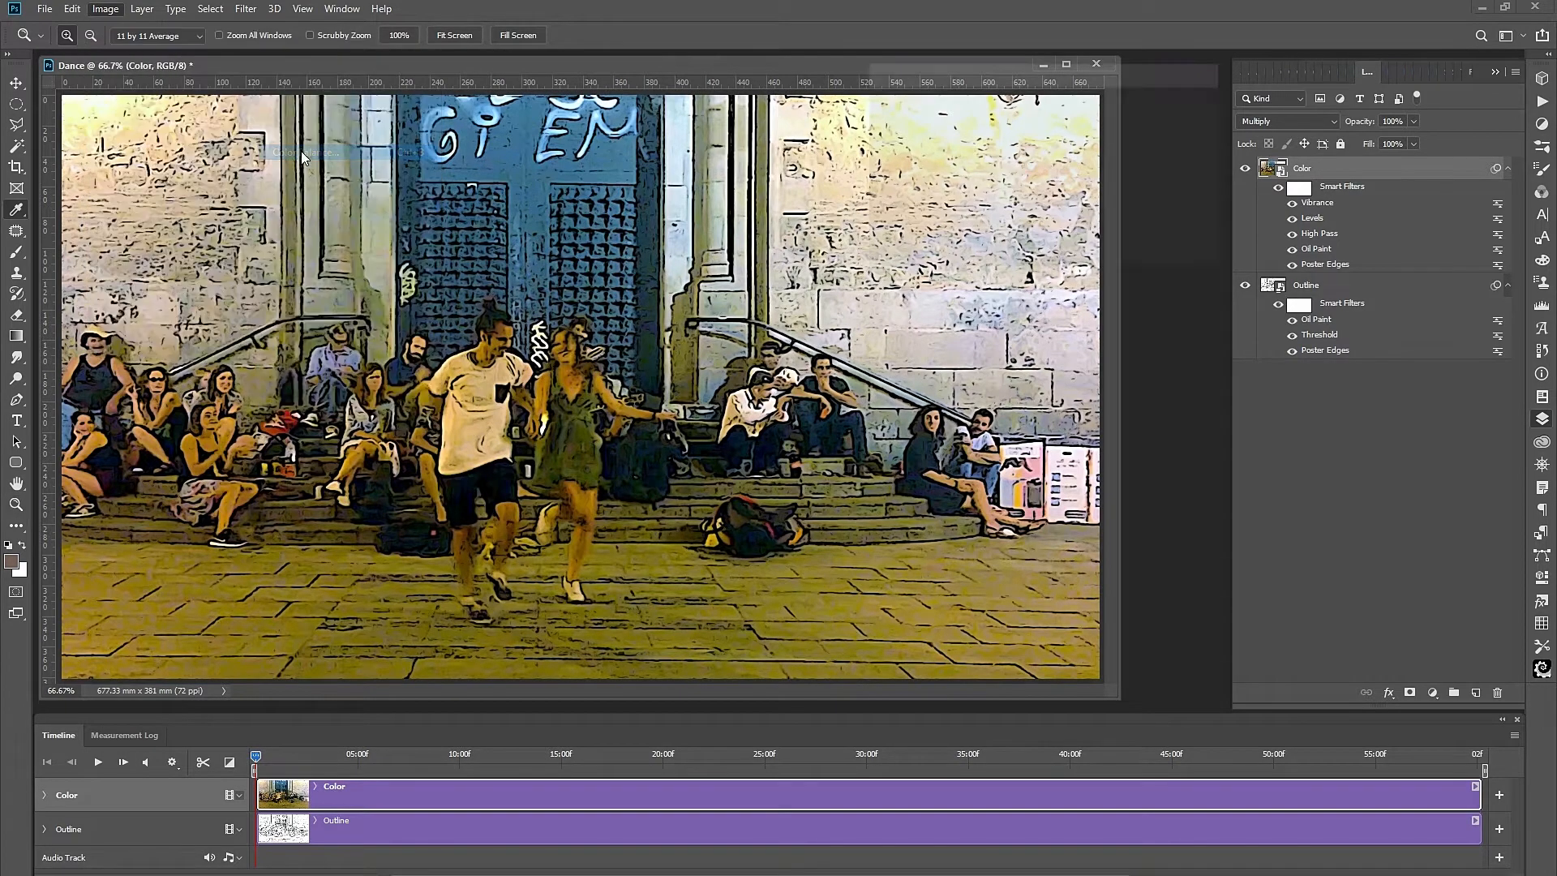
{"action": "left_click_drag", "start_coordinate": [1010, 179], "coordinate": [1037, 188]}
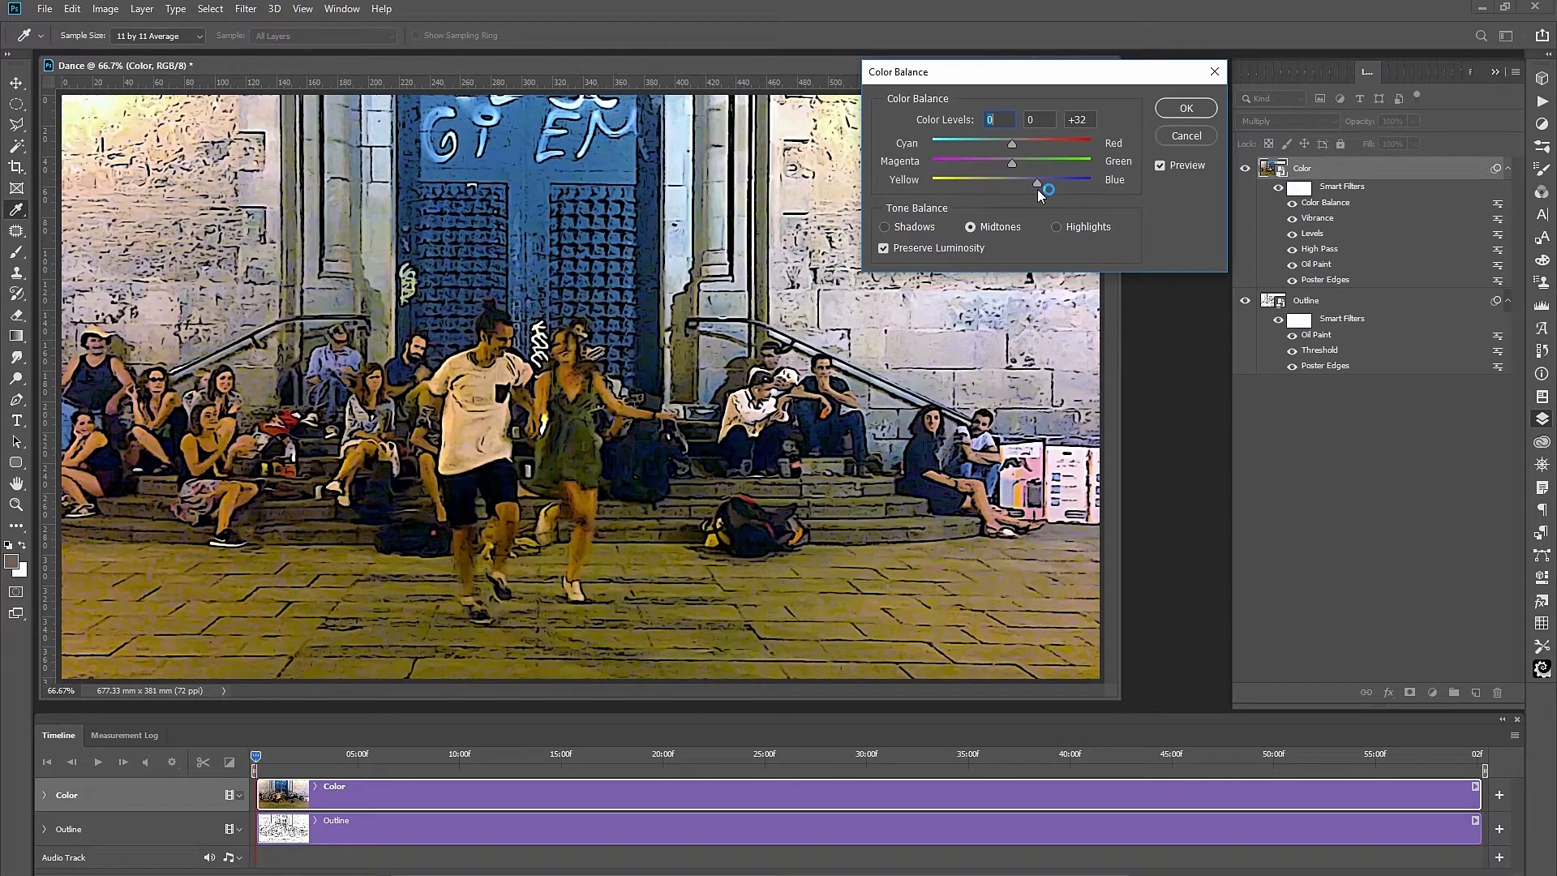
{"action": "left_click", "coordinate": [1020, 149]}
{"action": "left_click", "coordinate": [1162, 164]}
{"action": "left_click", "coordinate": [1165, 163]}
{"action": "left_click", "coordinate": [1185, 108]}
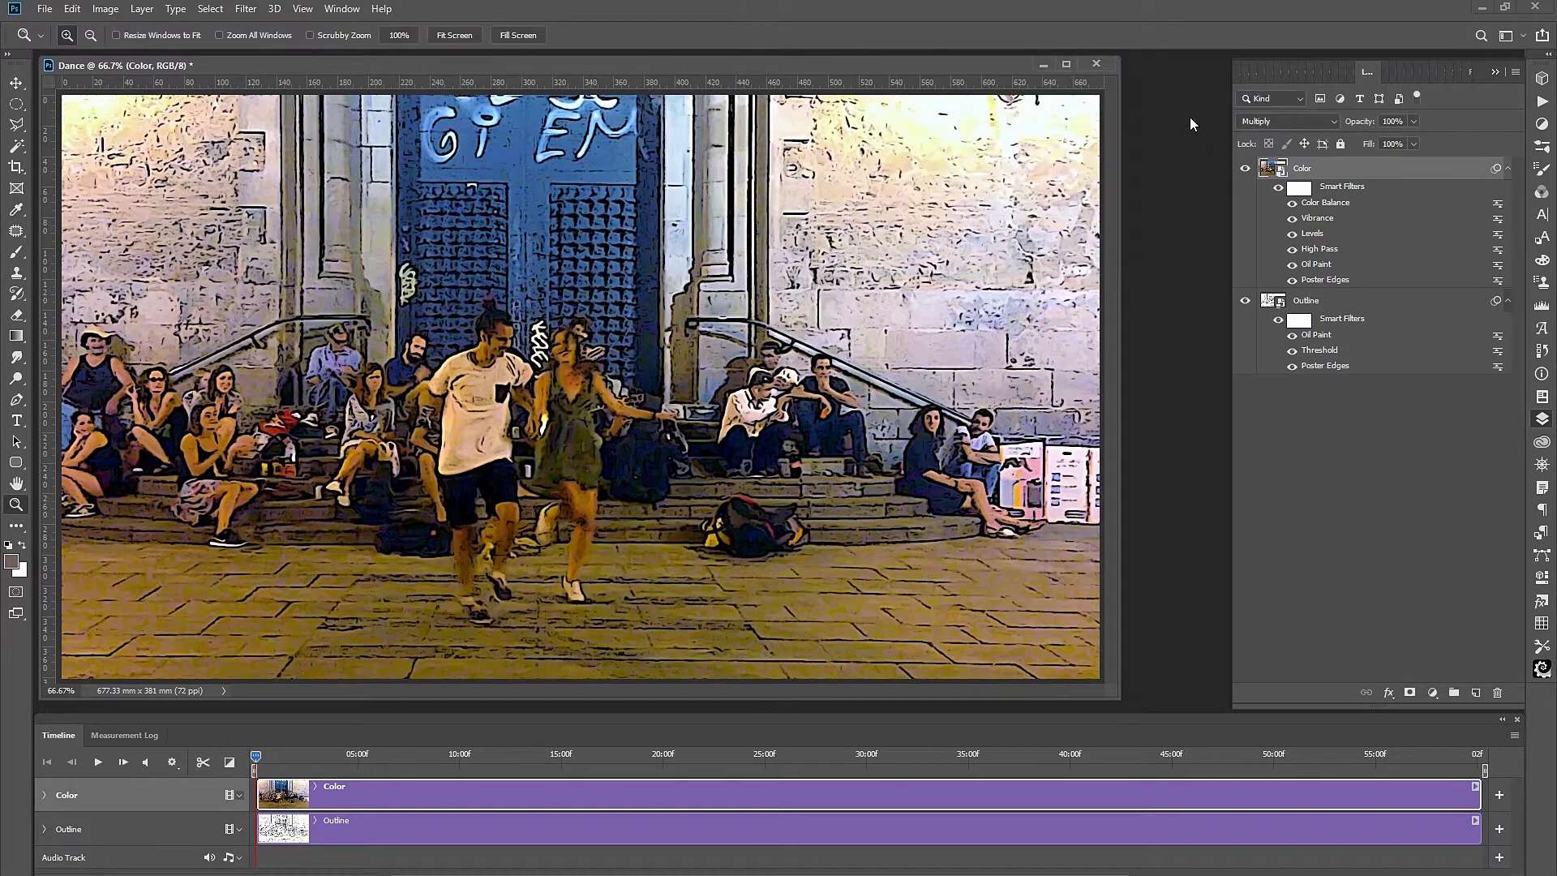
{"action": "left_click", "coordinate": [1493, 71]}
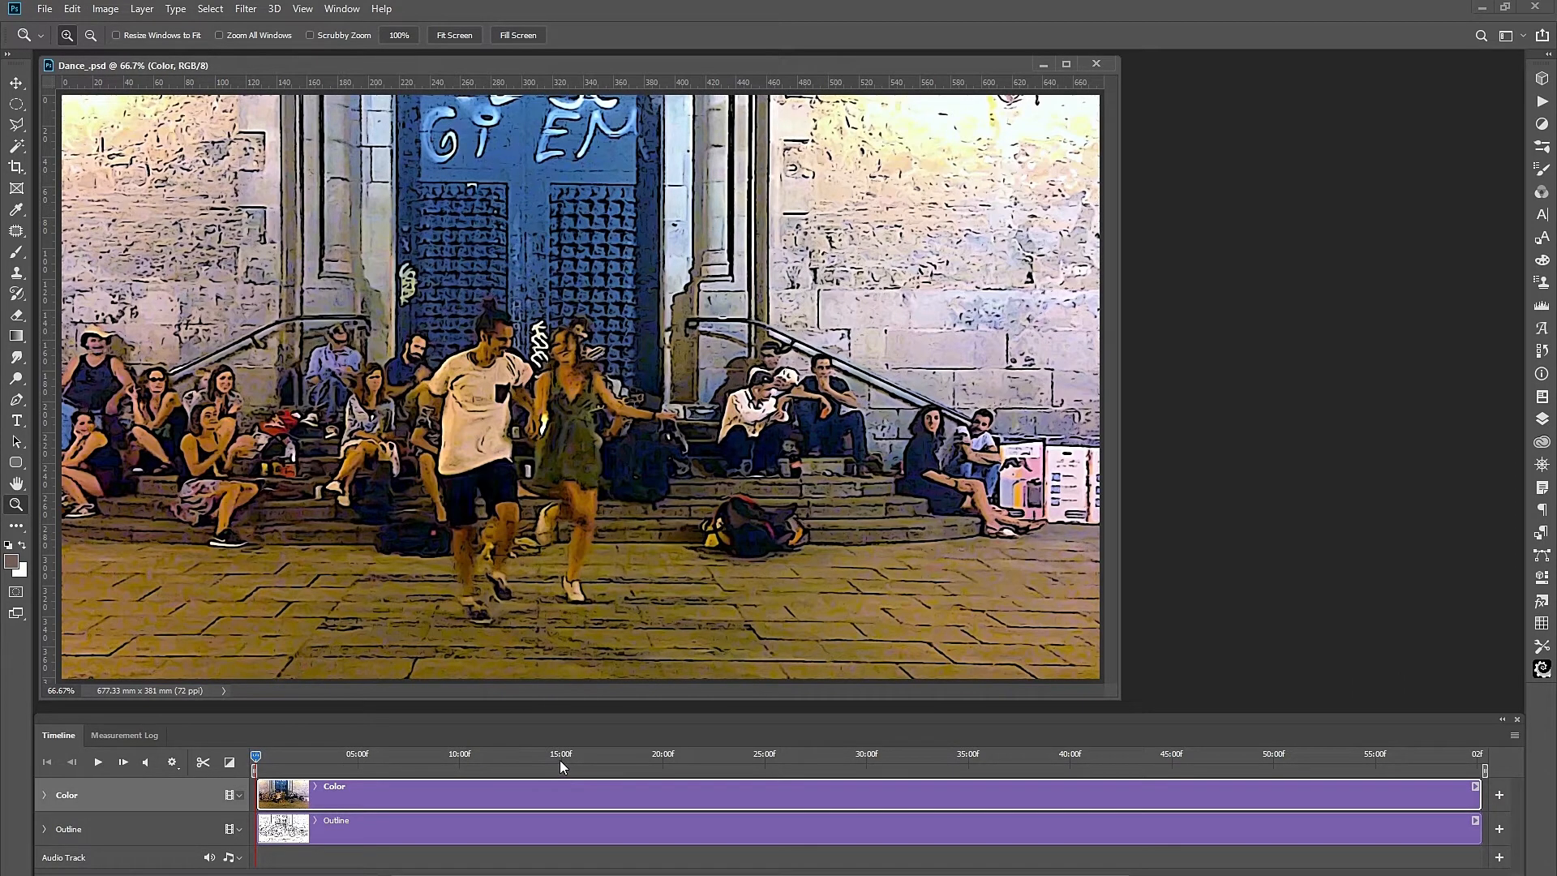
{"action": "left_click", "coordinate": [662, 756]}
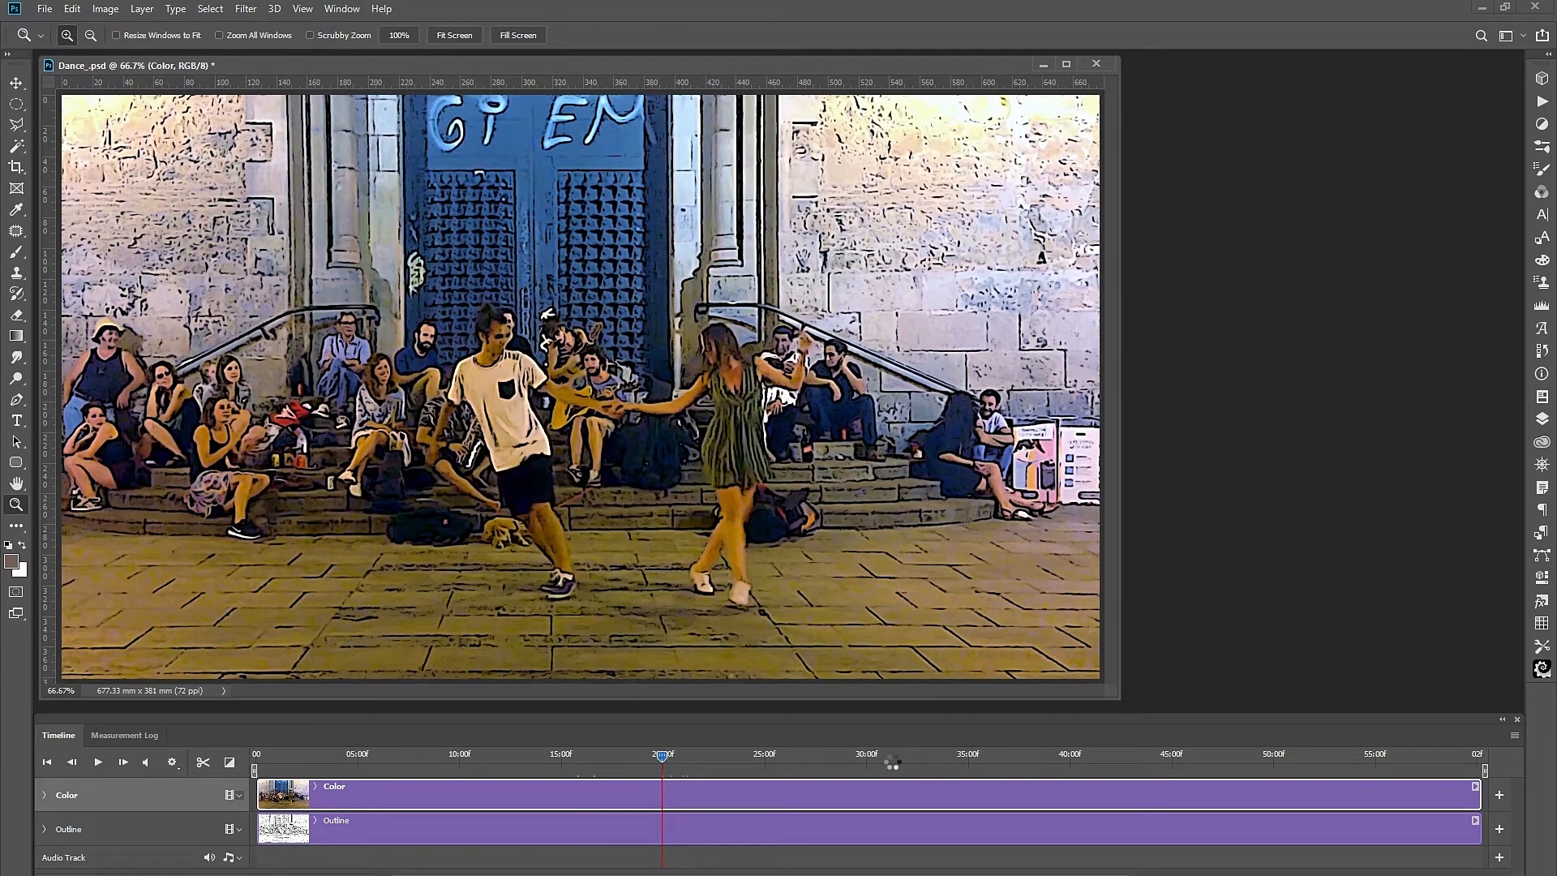
{"action": "left_click", "coordinate": [1079, 758]}
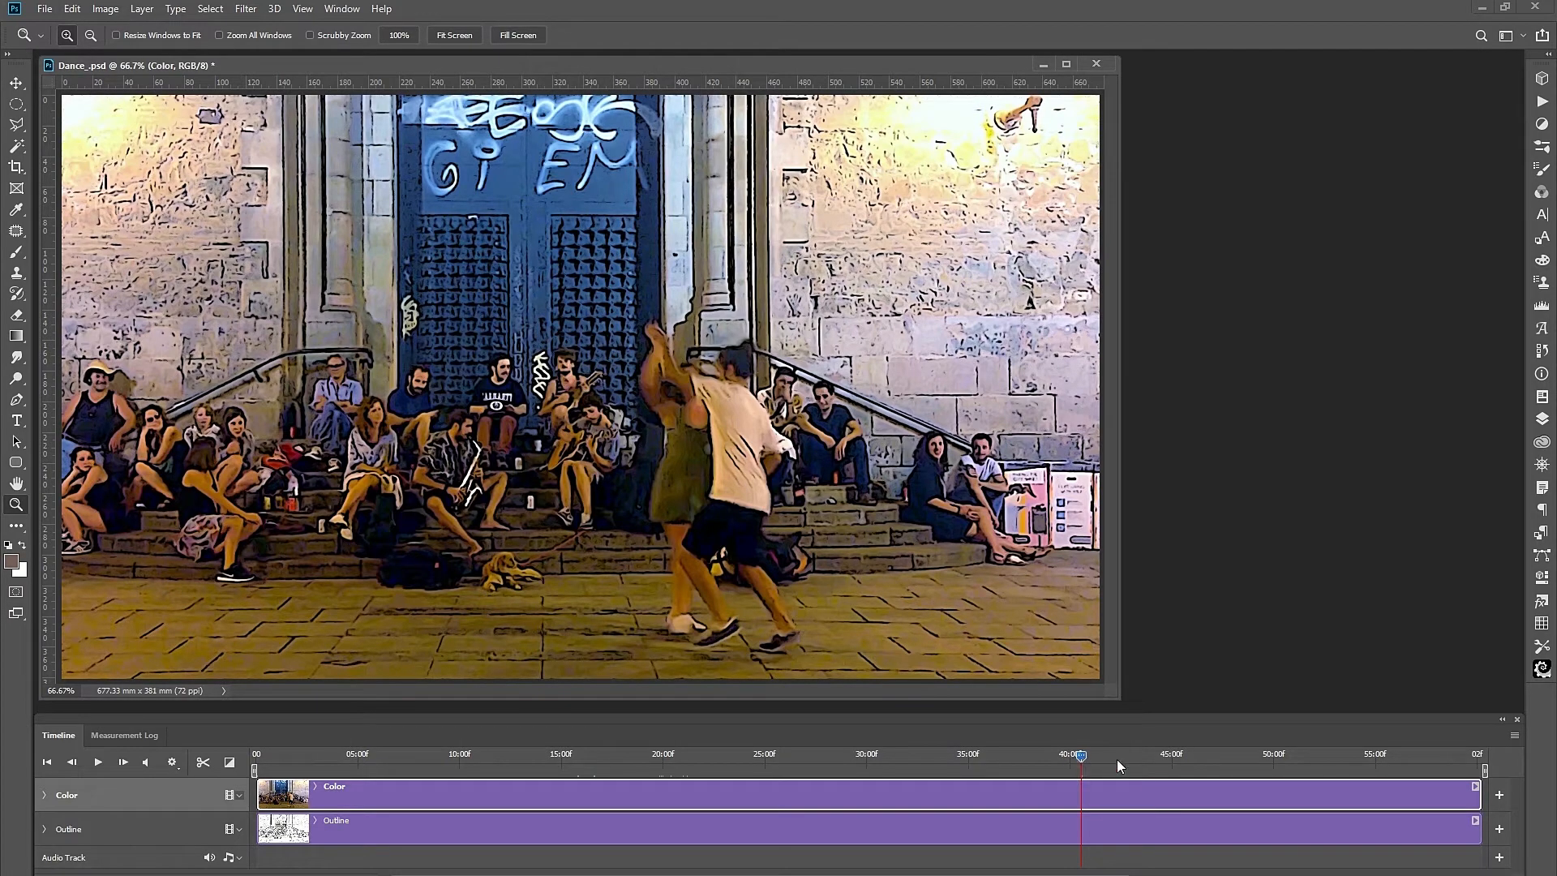
{"action": "left_click", "coordinate": [1272, 760]}
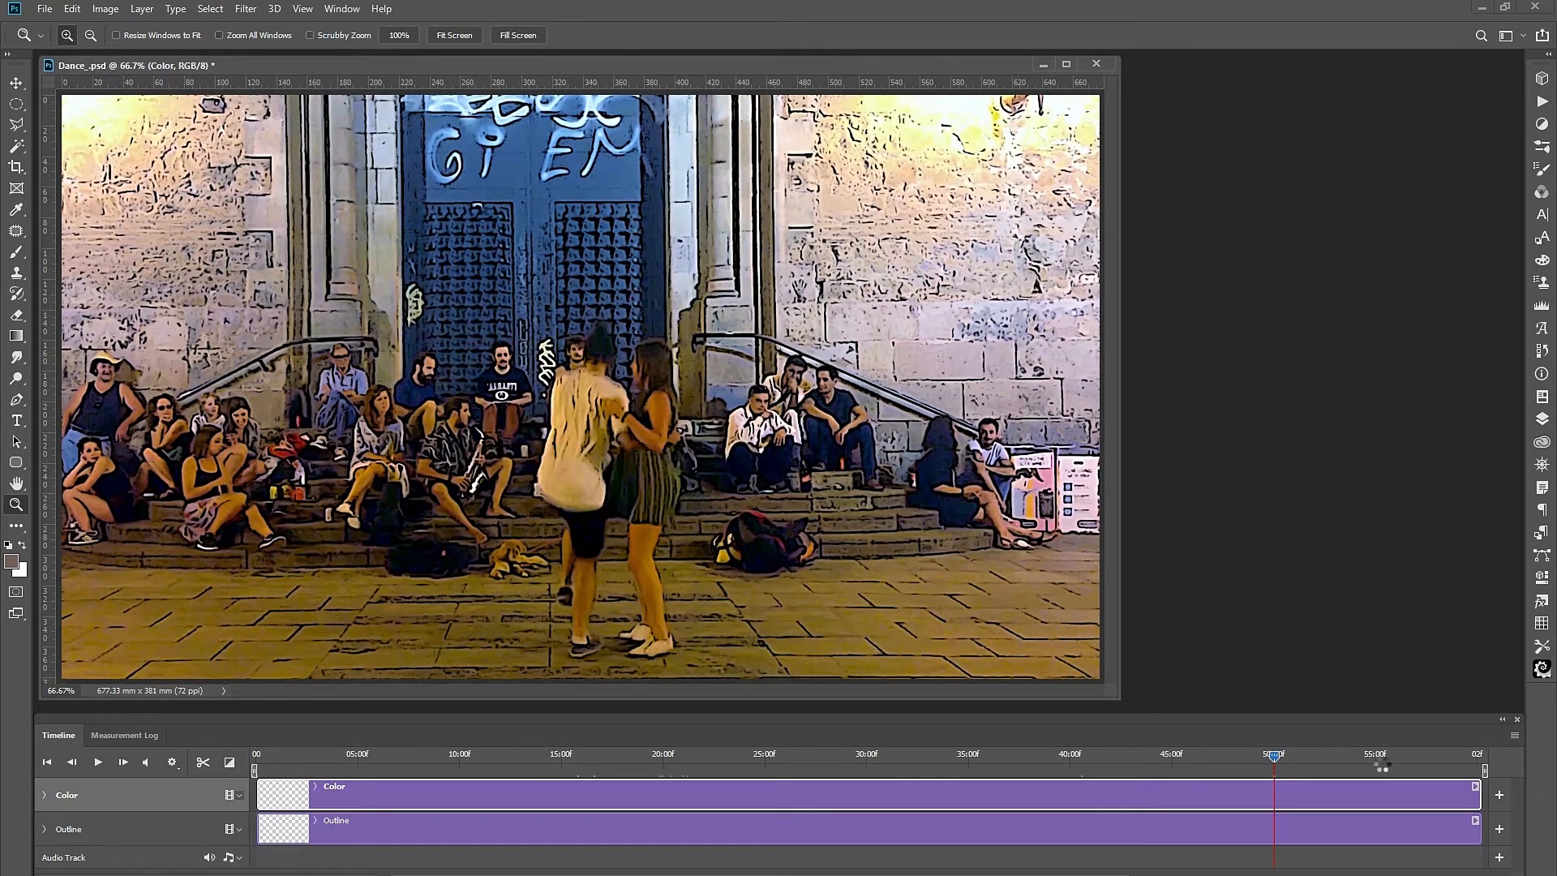
{"action": "left_click", "coordinate": [1380, 762]}
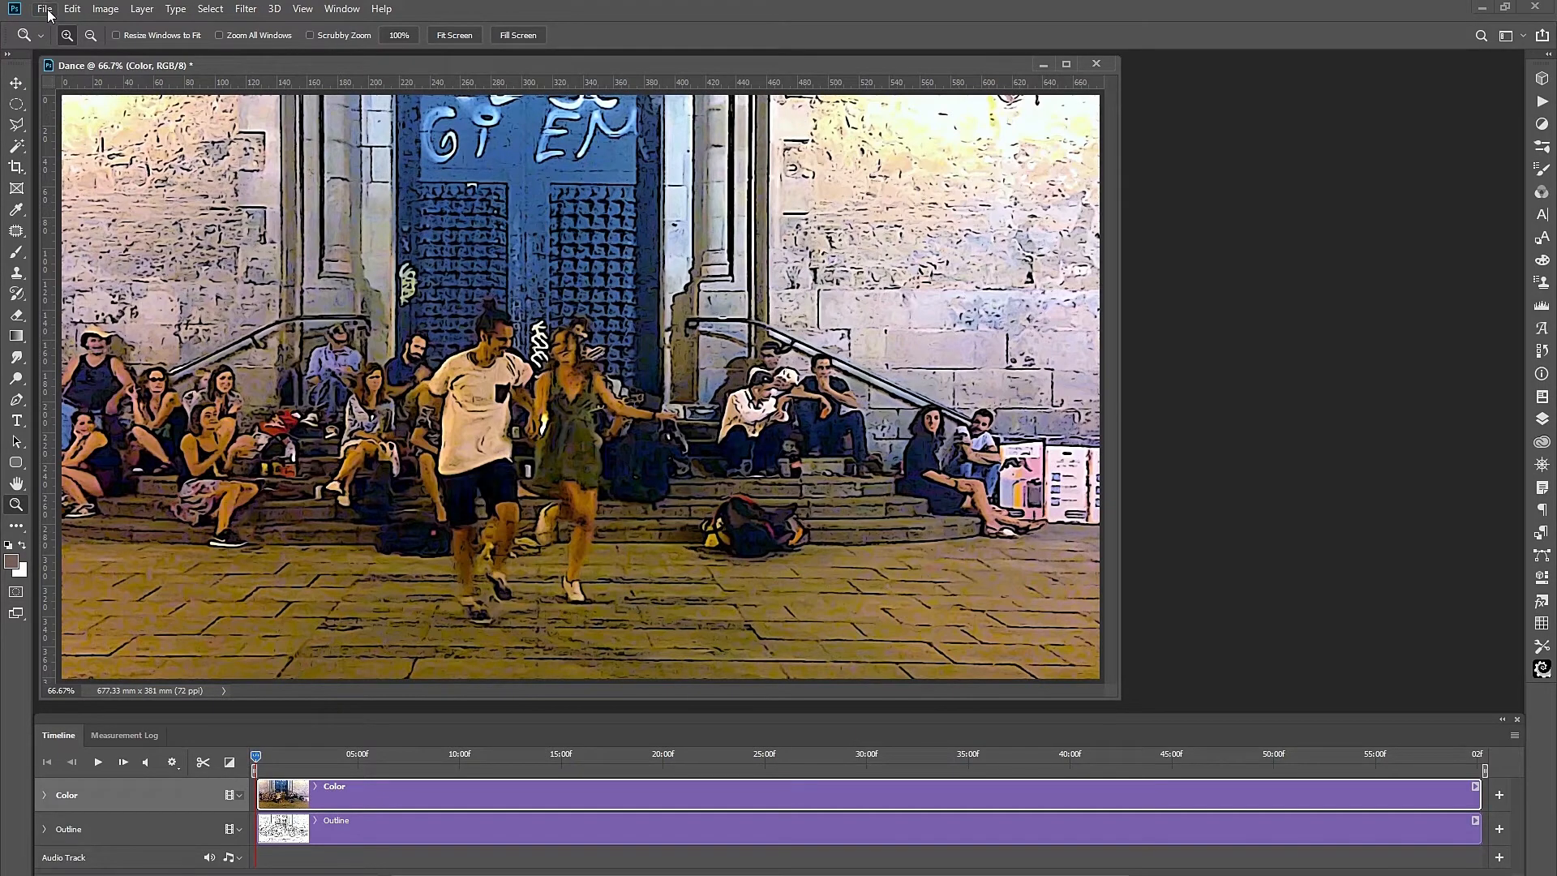
Save As with type Photoshop (*.PSD) and file name Dance_.psd on the Desktop.
{"action": "left_click", "coordinate": [46, 9]}
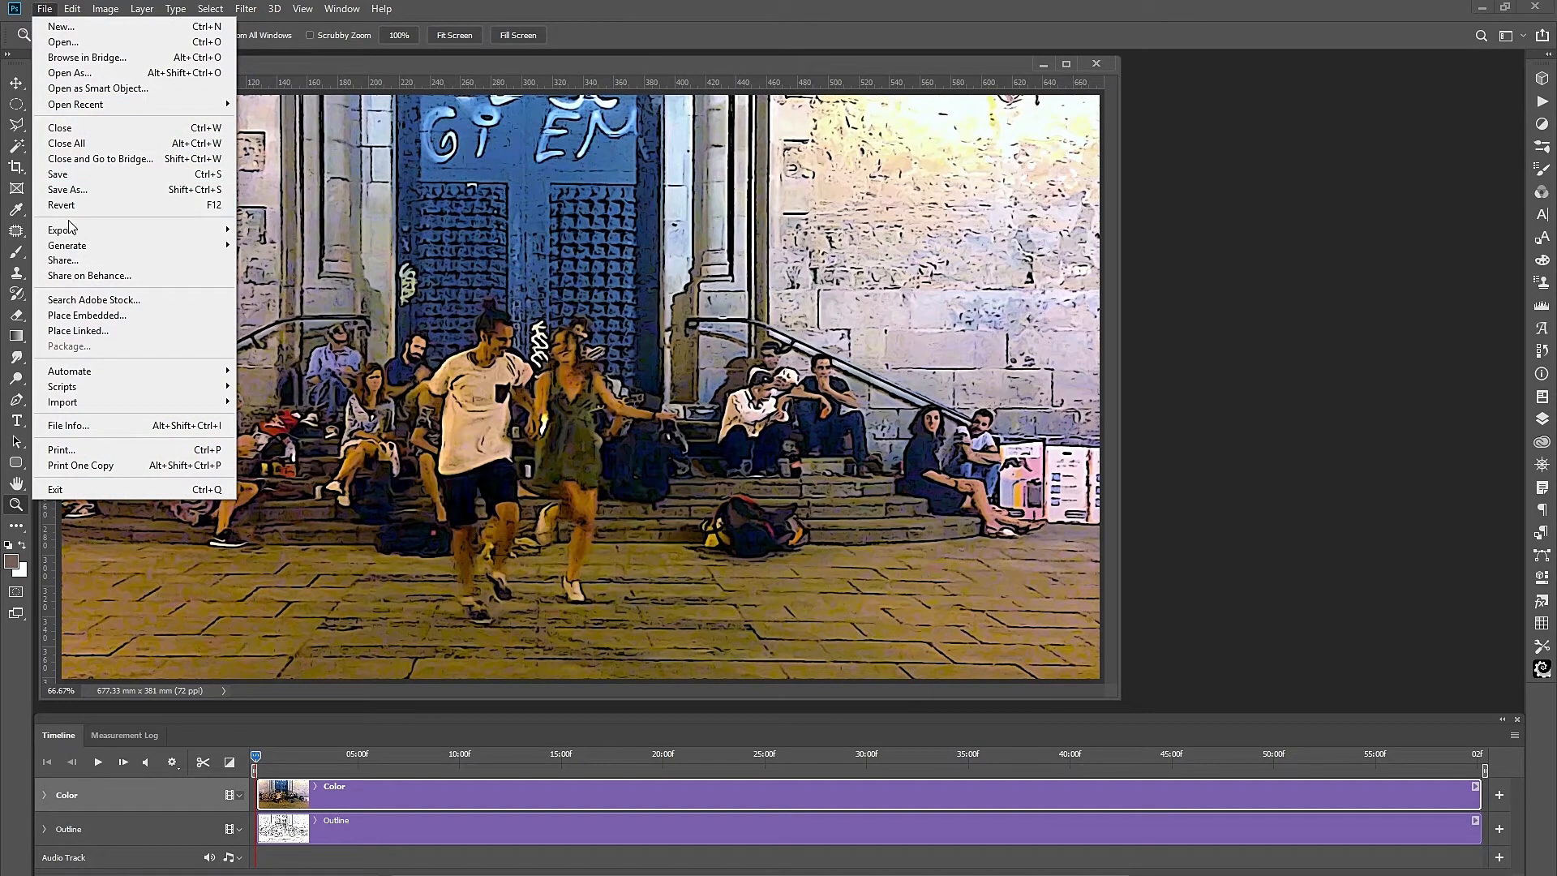
{"action": "left_click", "coordinate": [63, 190]}
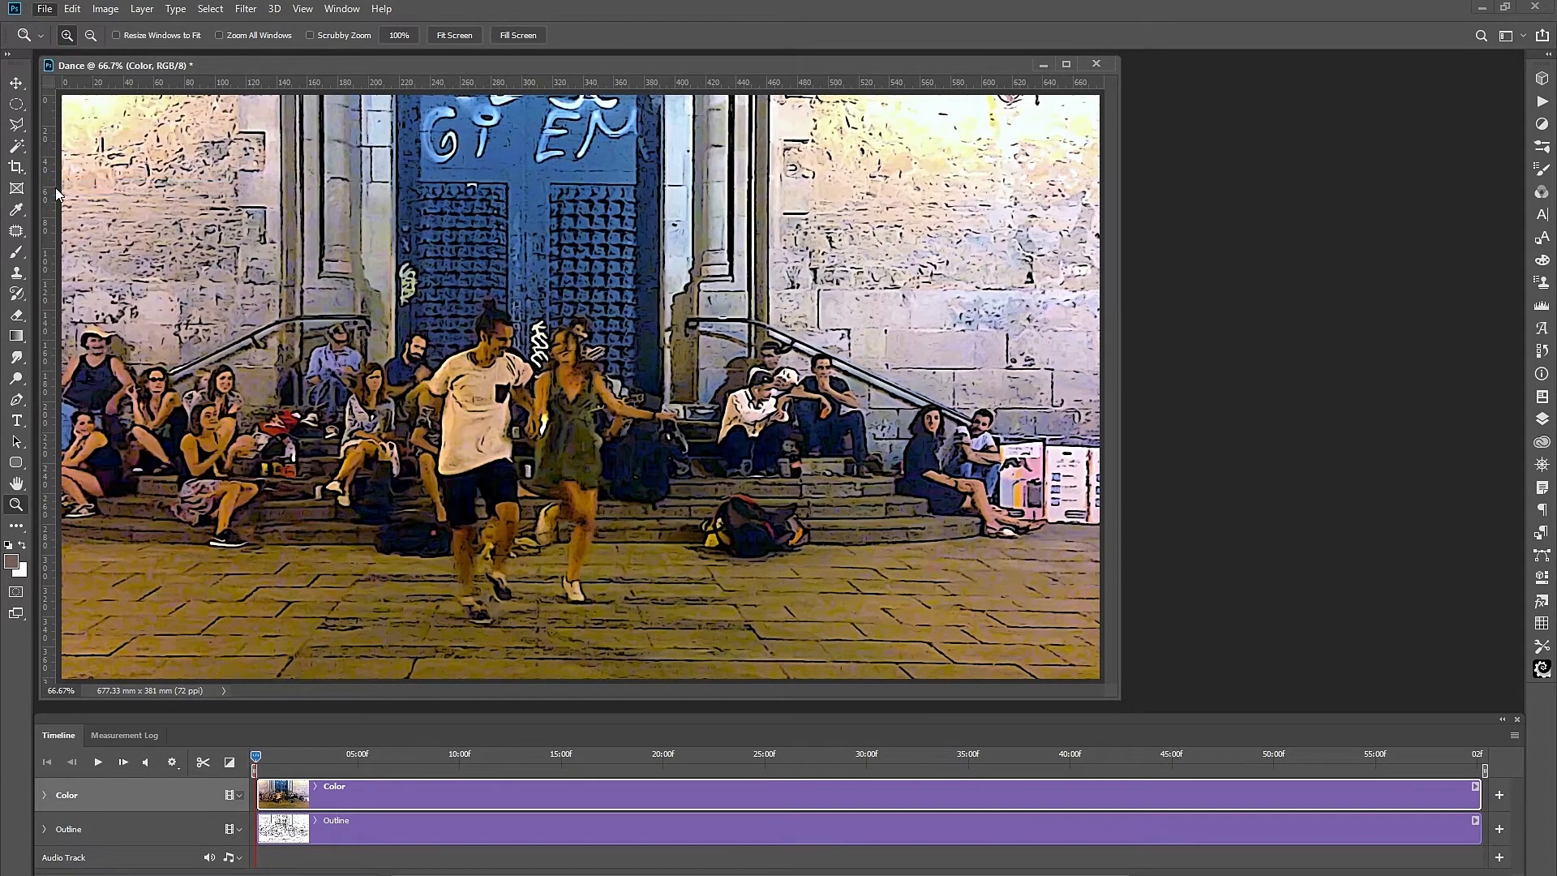
{"action": "scroll", "coordinate": [62, 207], "scroll_direction": "down", "scroll_amount": 5}
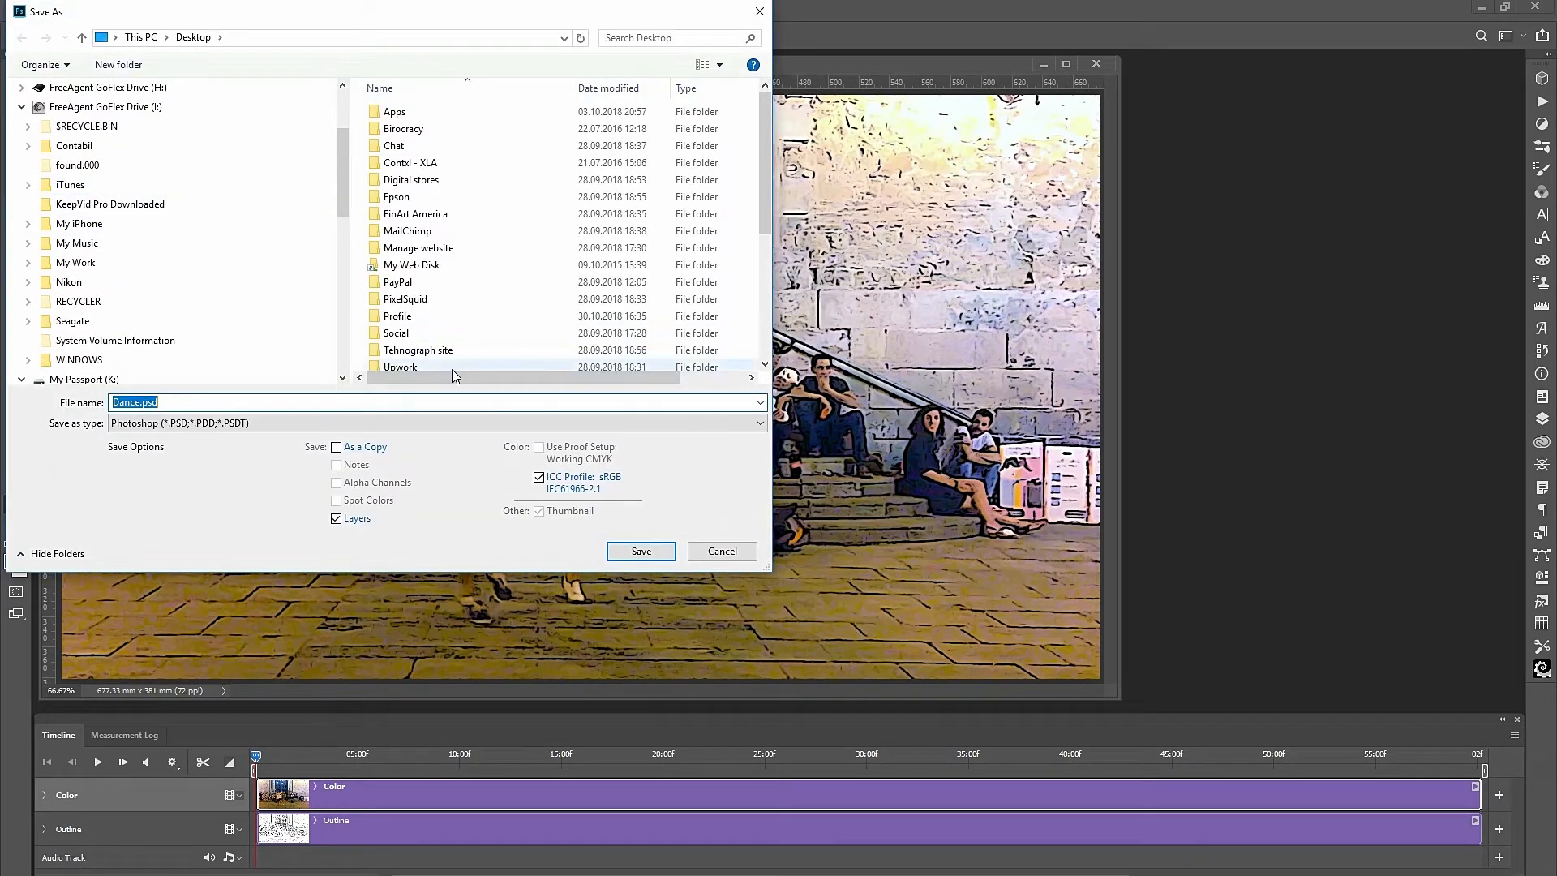
{"action": "left_click", "coordinate": [760, 423]}
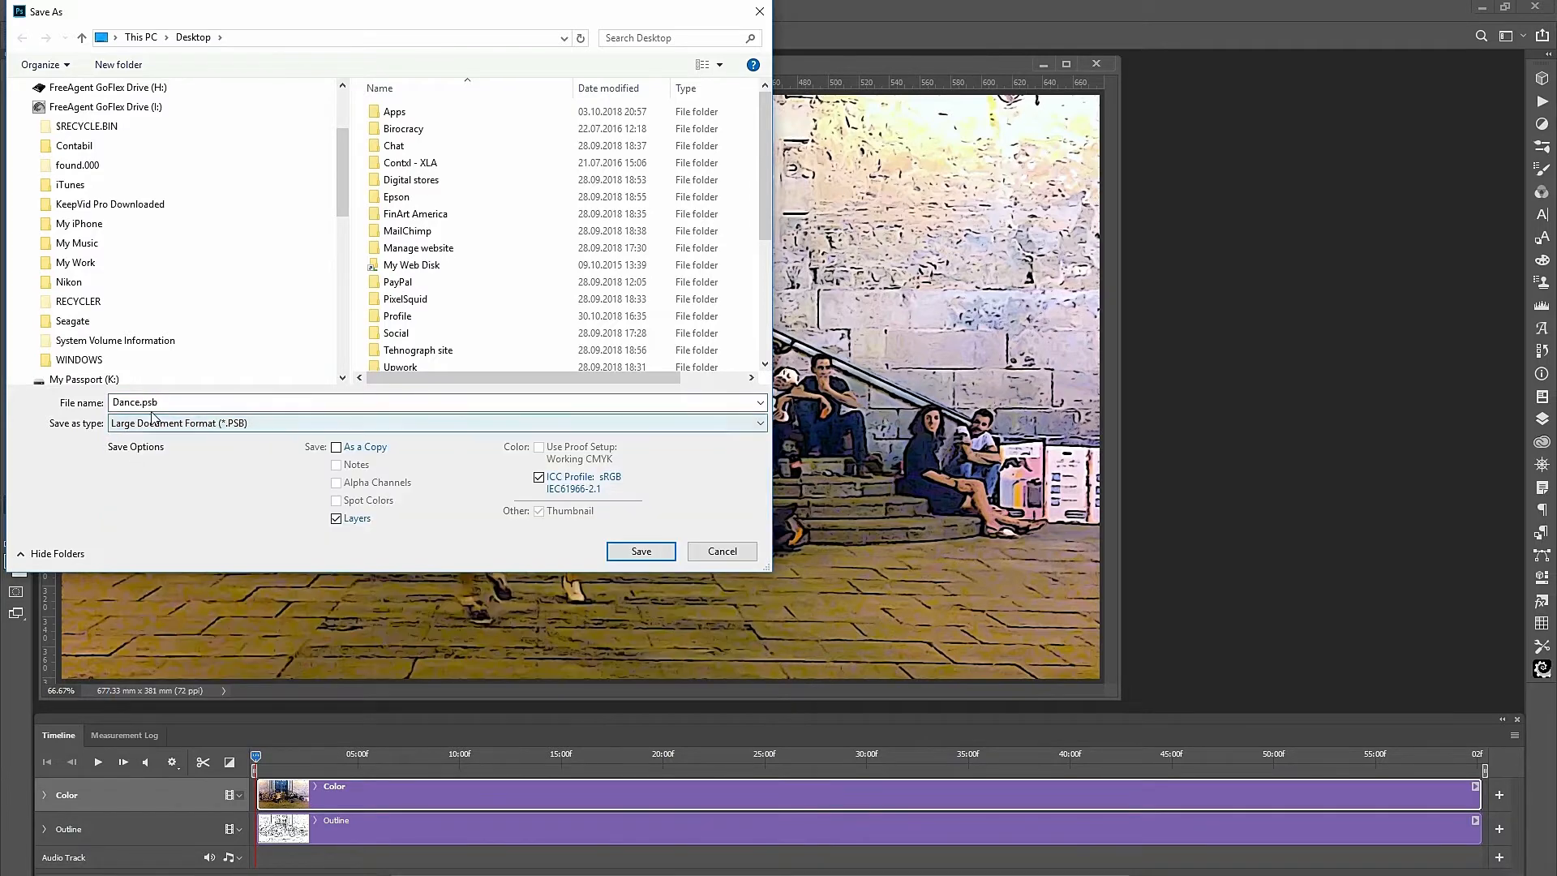
{"action": "left_click", "coordinate": [765, 425]}
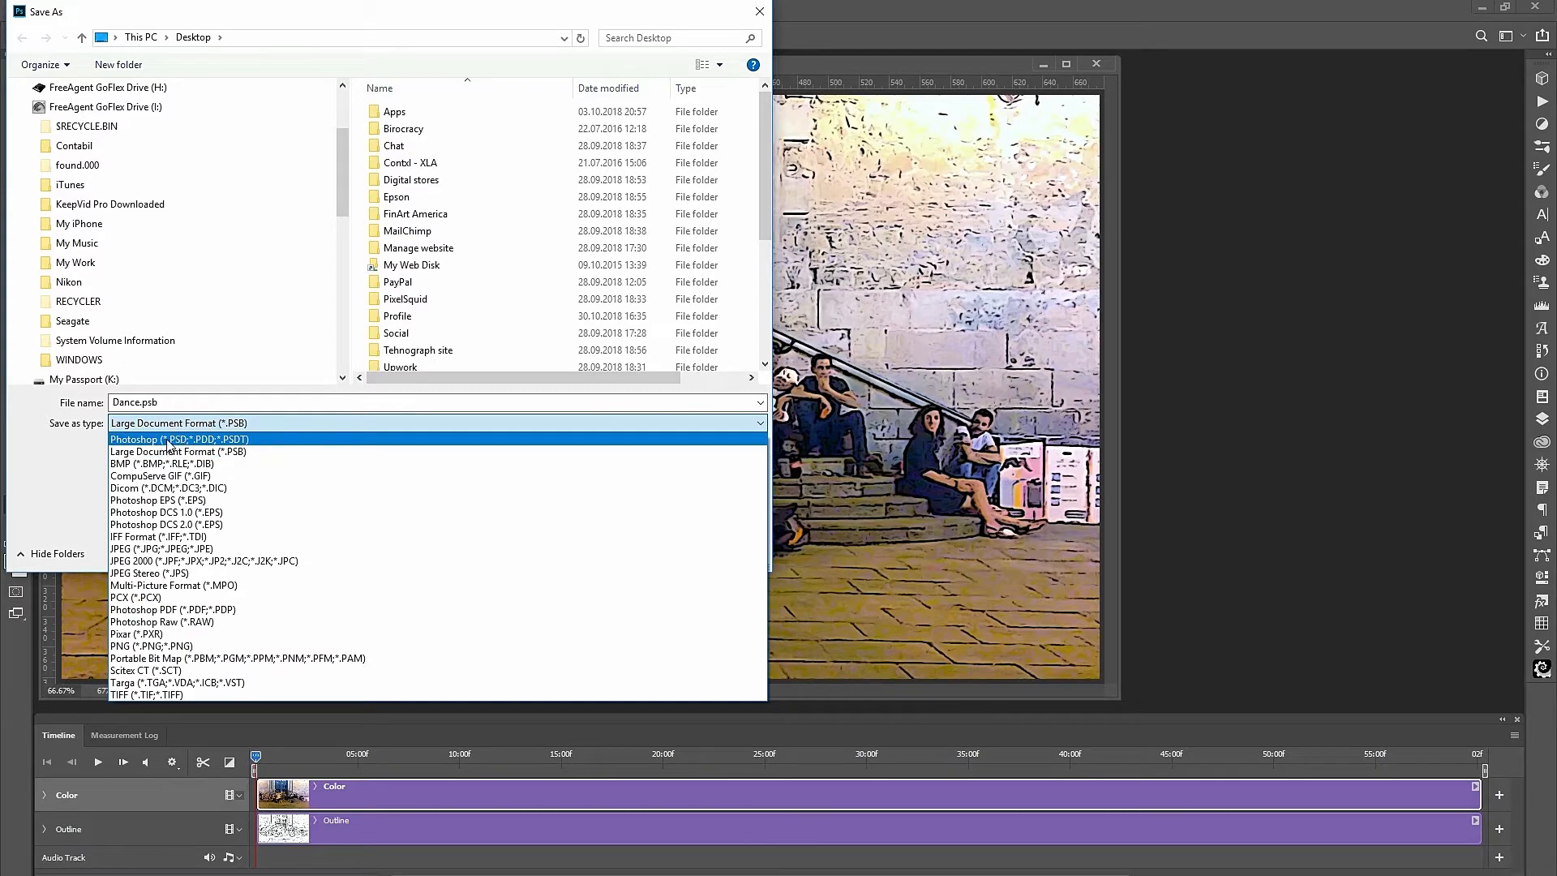
{"action": "left_click", "coordinate": [168, 441]}
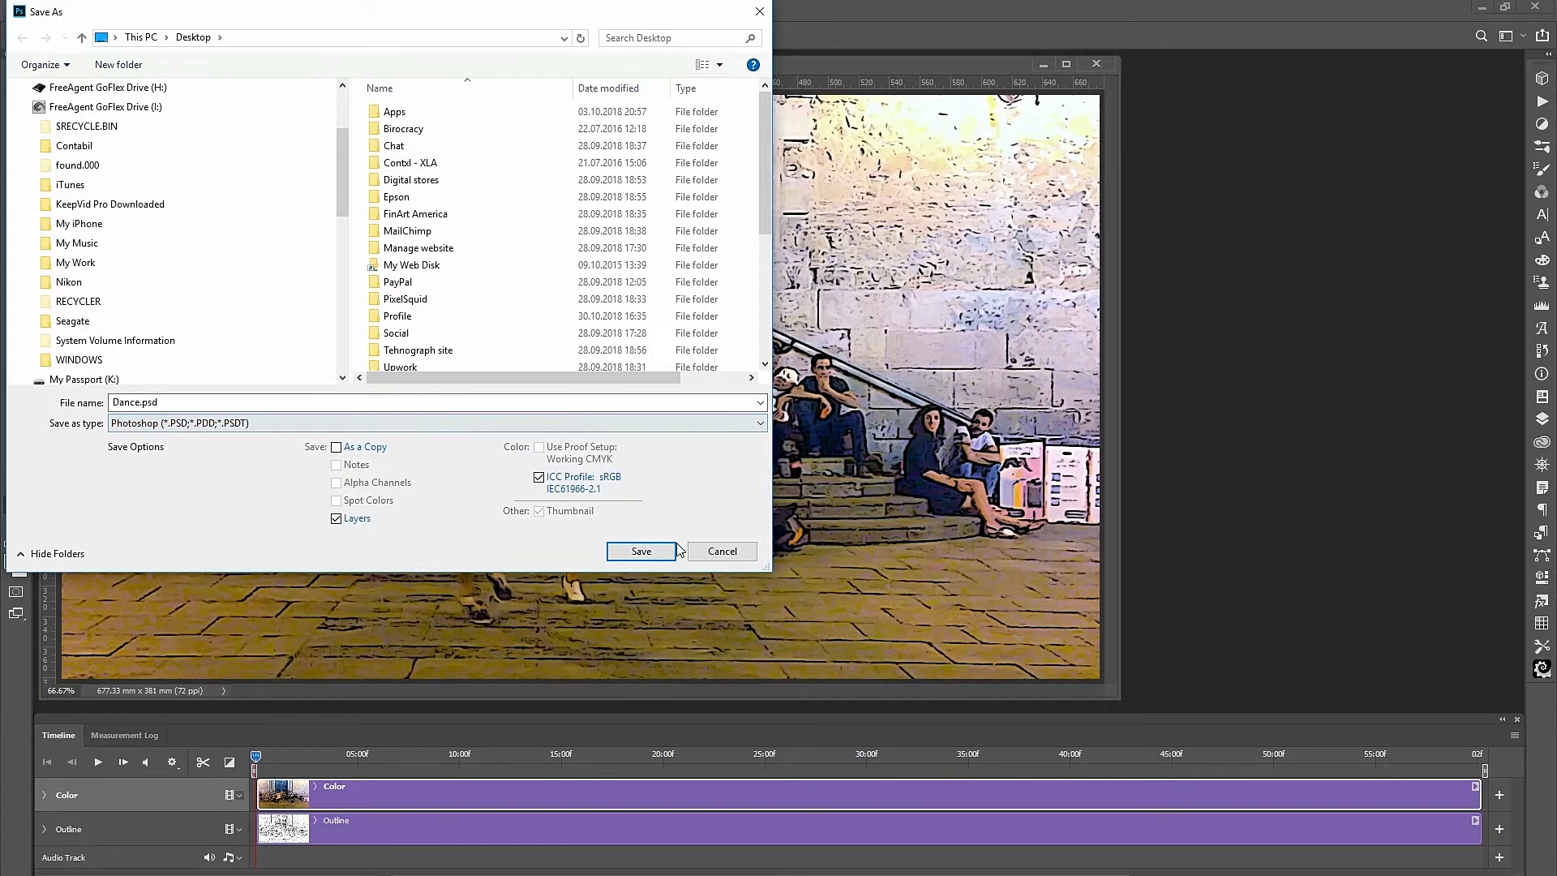
{"action": "left_click", "coordinate": [142, 403]}
{"action": "left_click", "coordinate": [639, 554]}
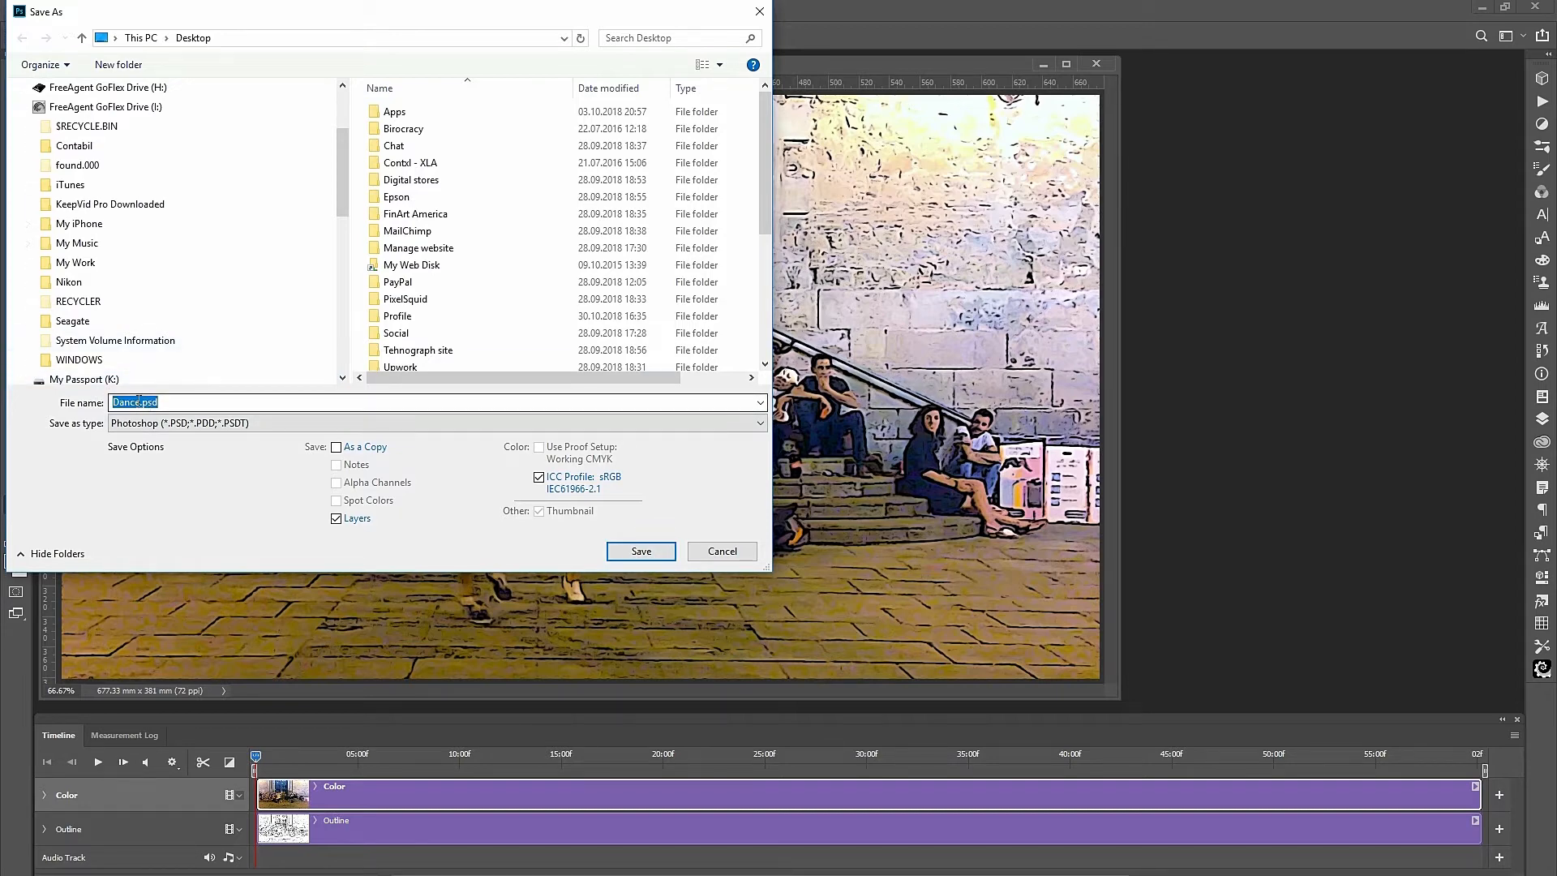
{"action": "left_click", "coordinate": [142, 402]}
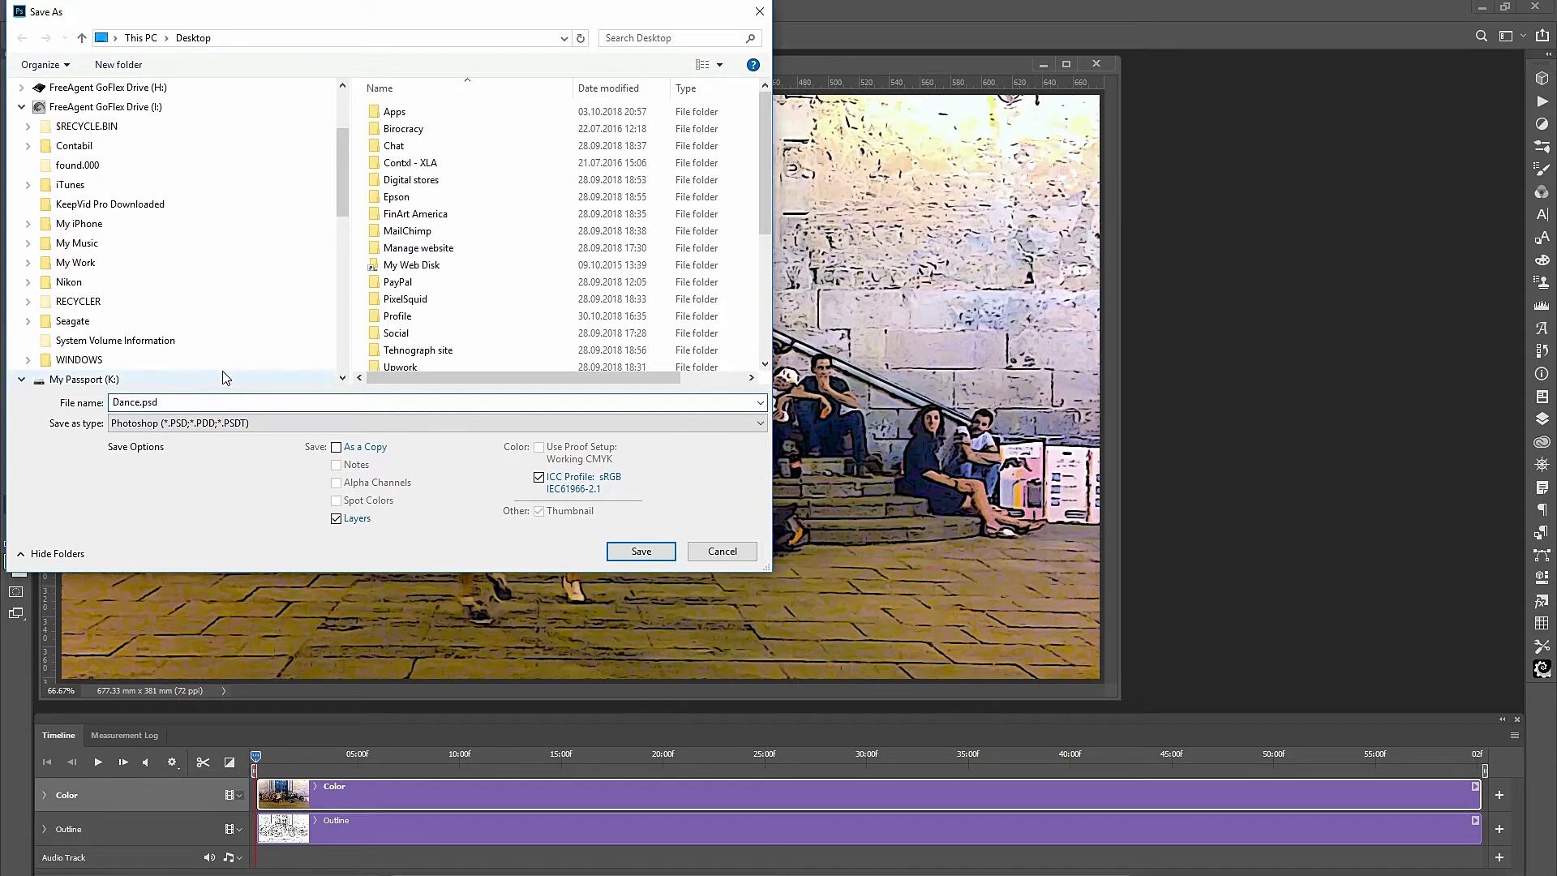
{"action": "type", "text": "_"}
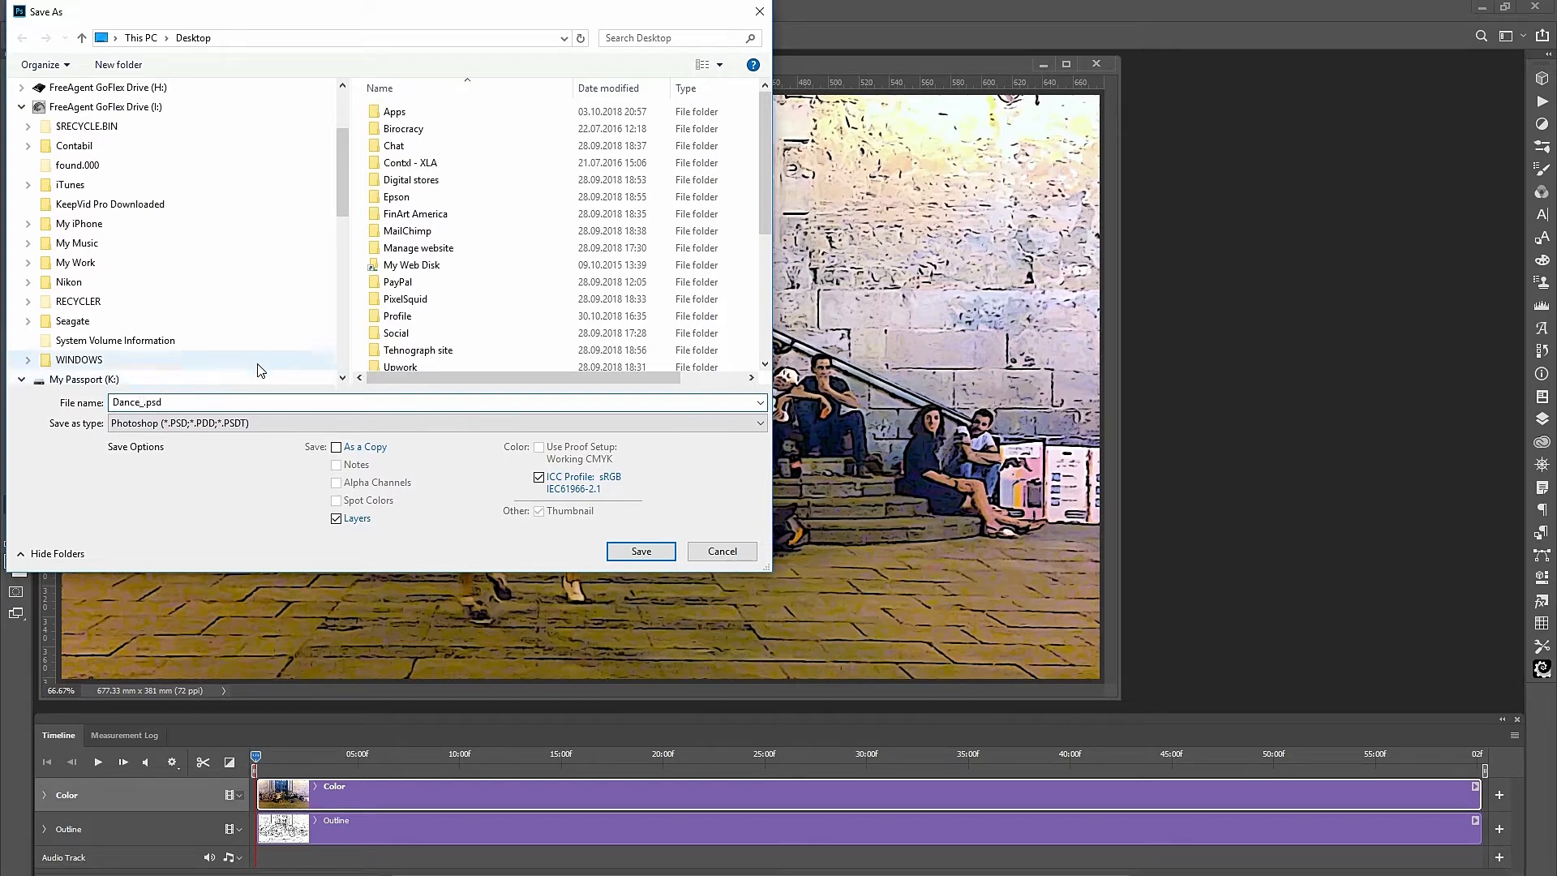
{"action": "left_click", "coordinate": [641, 552]}
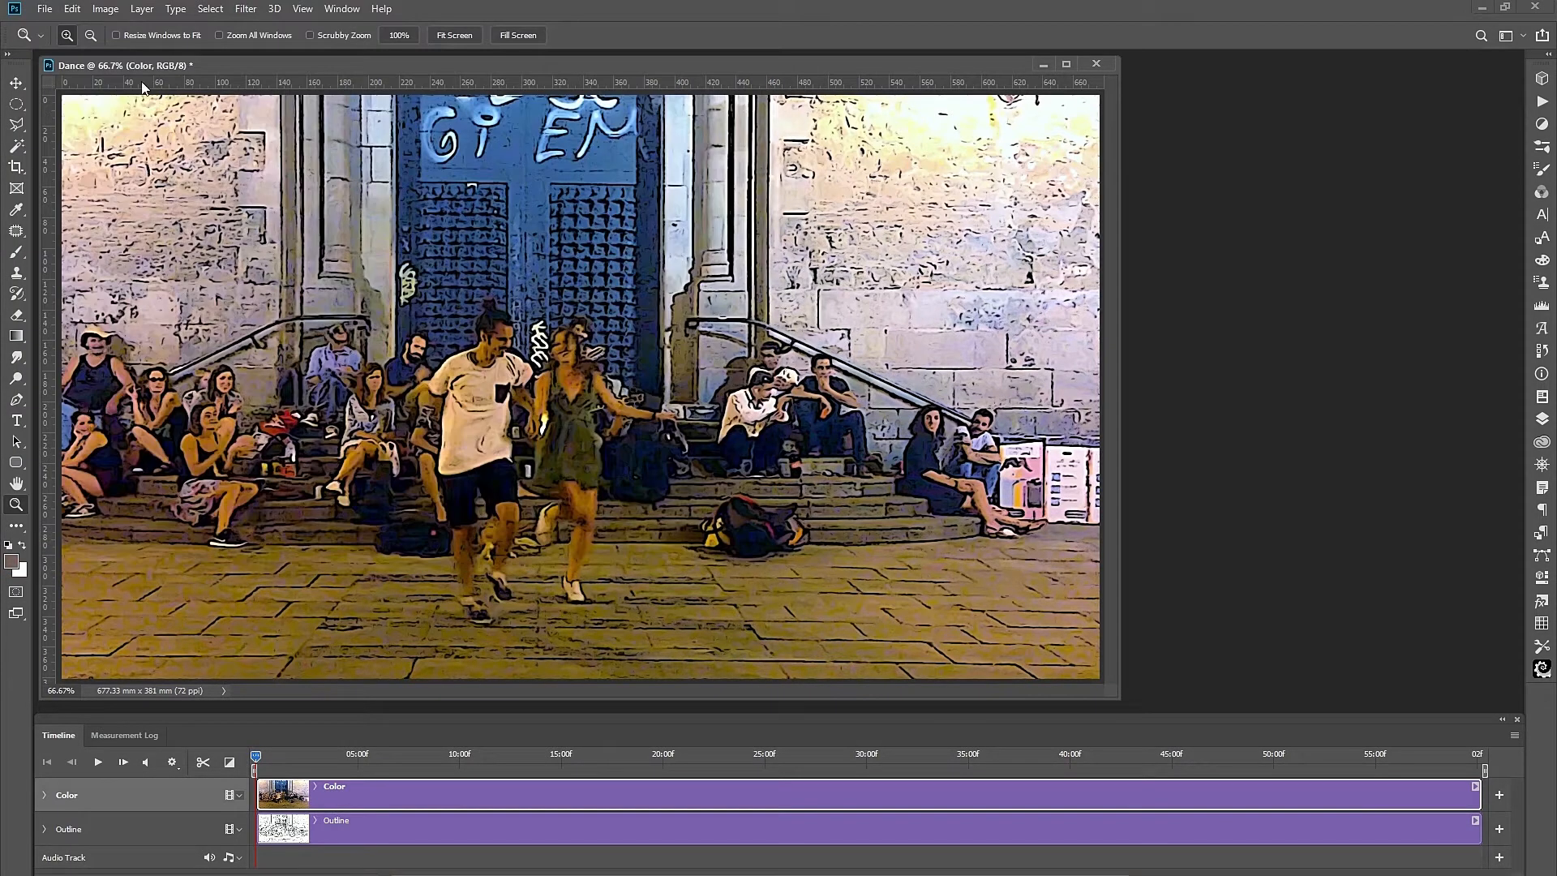
Set up Render Video for Dance_1.mp4 with Adobe Media Encoder and H.264 format.
{"action": "left_click", "coordinate": [45, 10]}
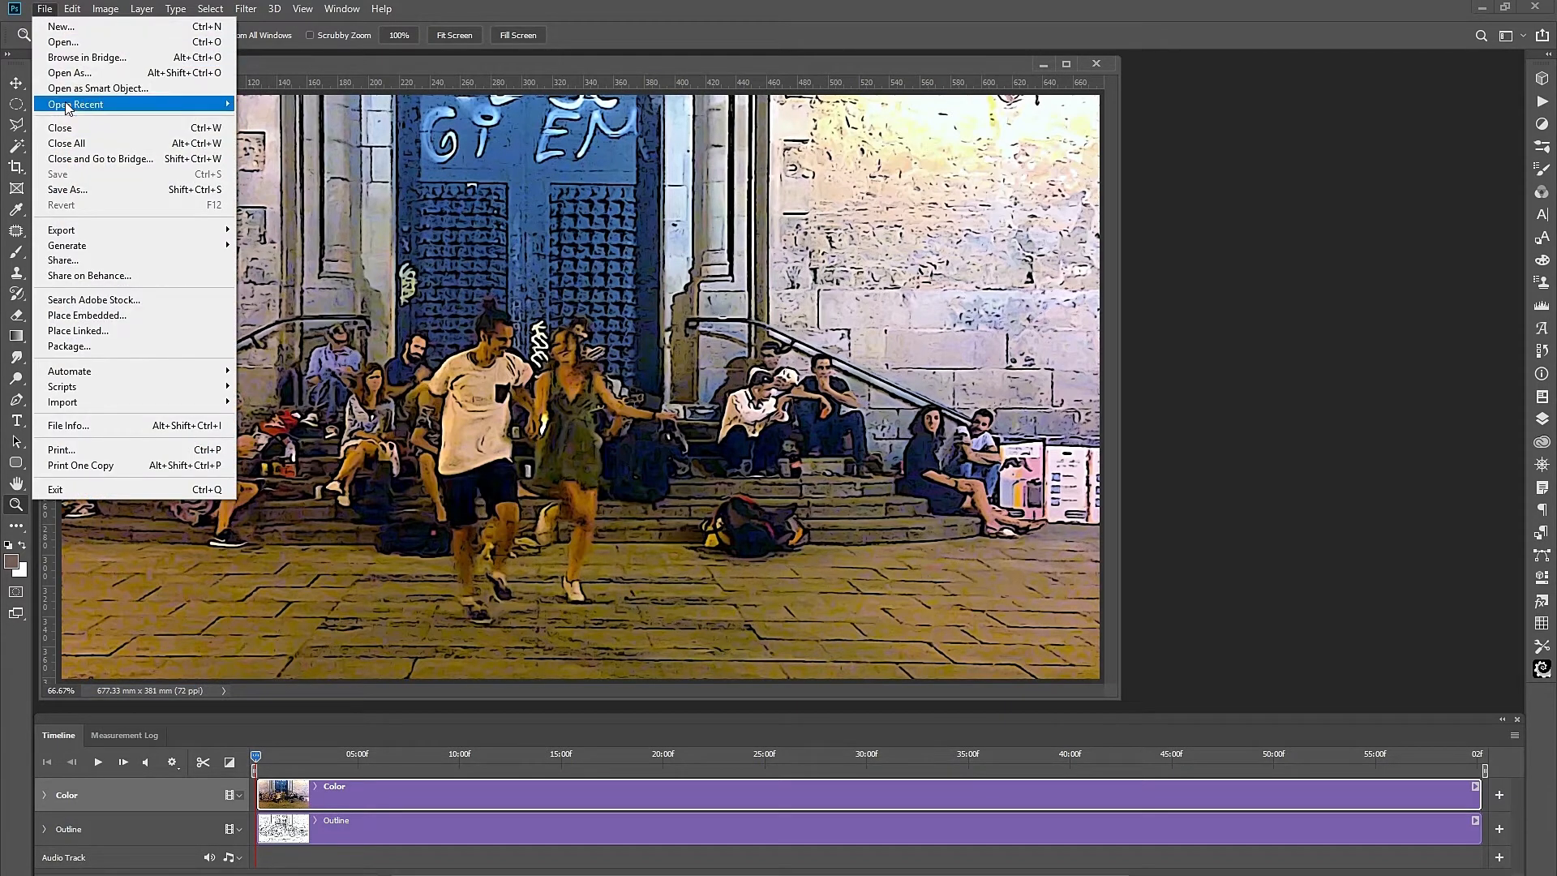
{"action": "mouse_move", "coordinate": [173, 230]}
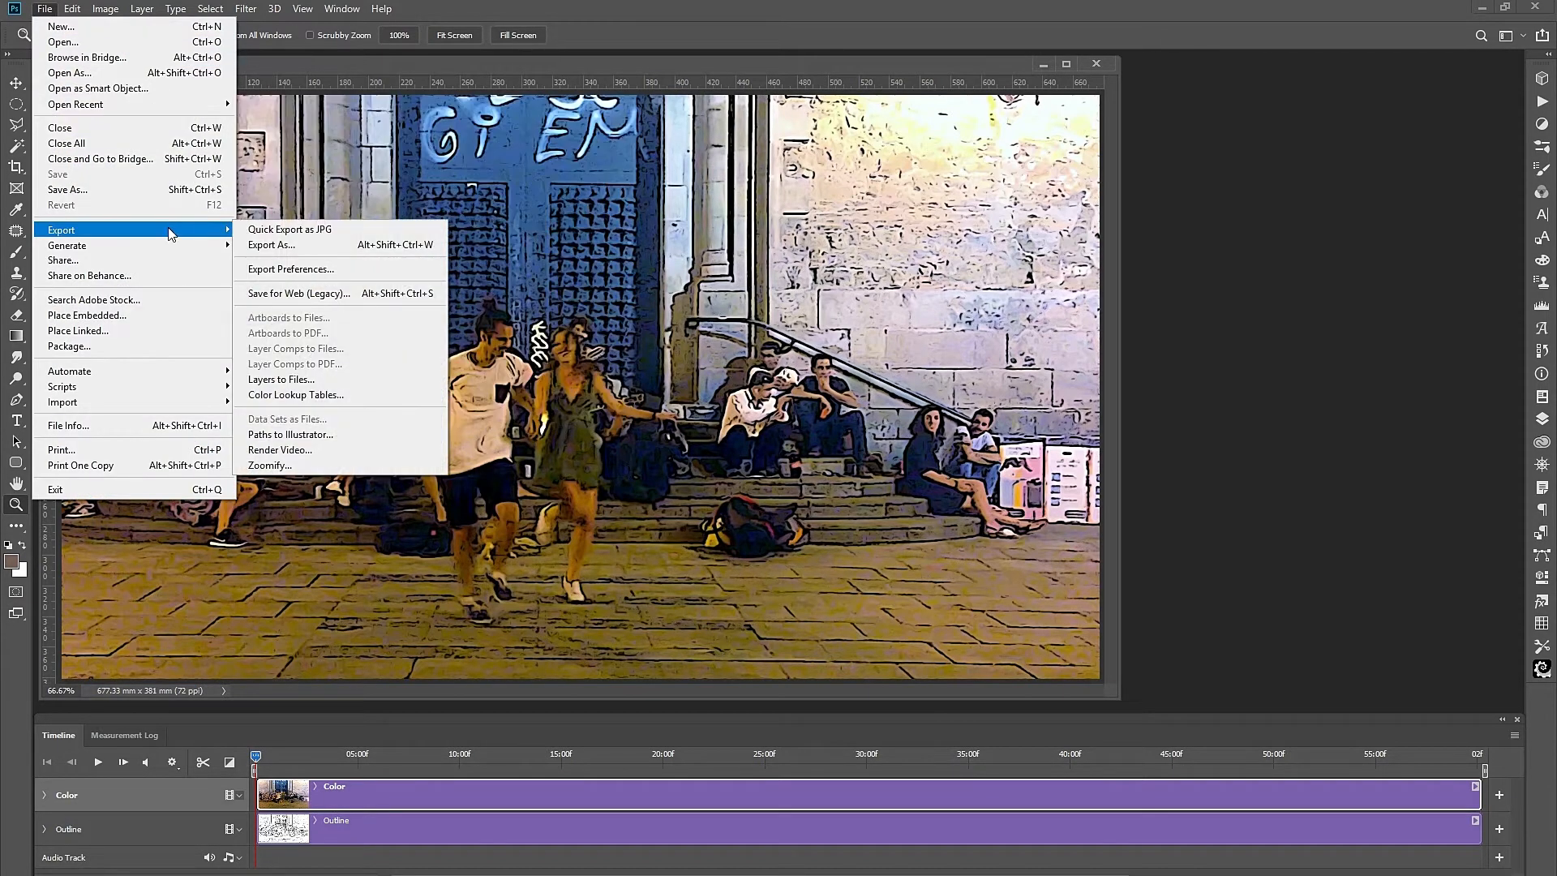
{"action": "left_click", "coordinate": [294, 449]}
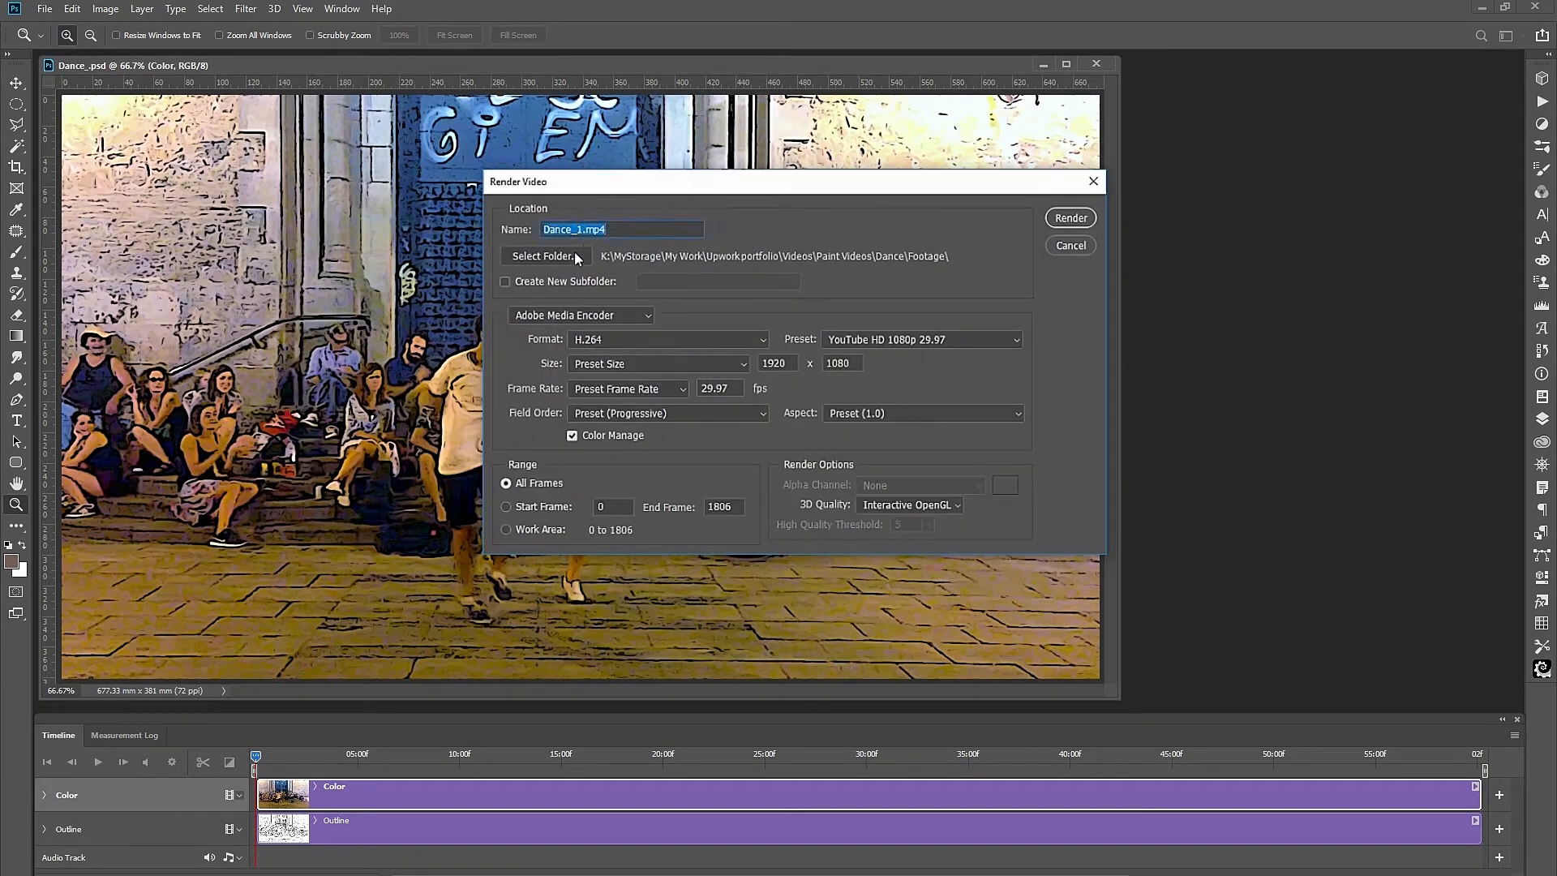
{"action": "left_click", "coordinate": [647, 317]}
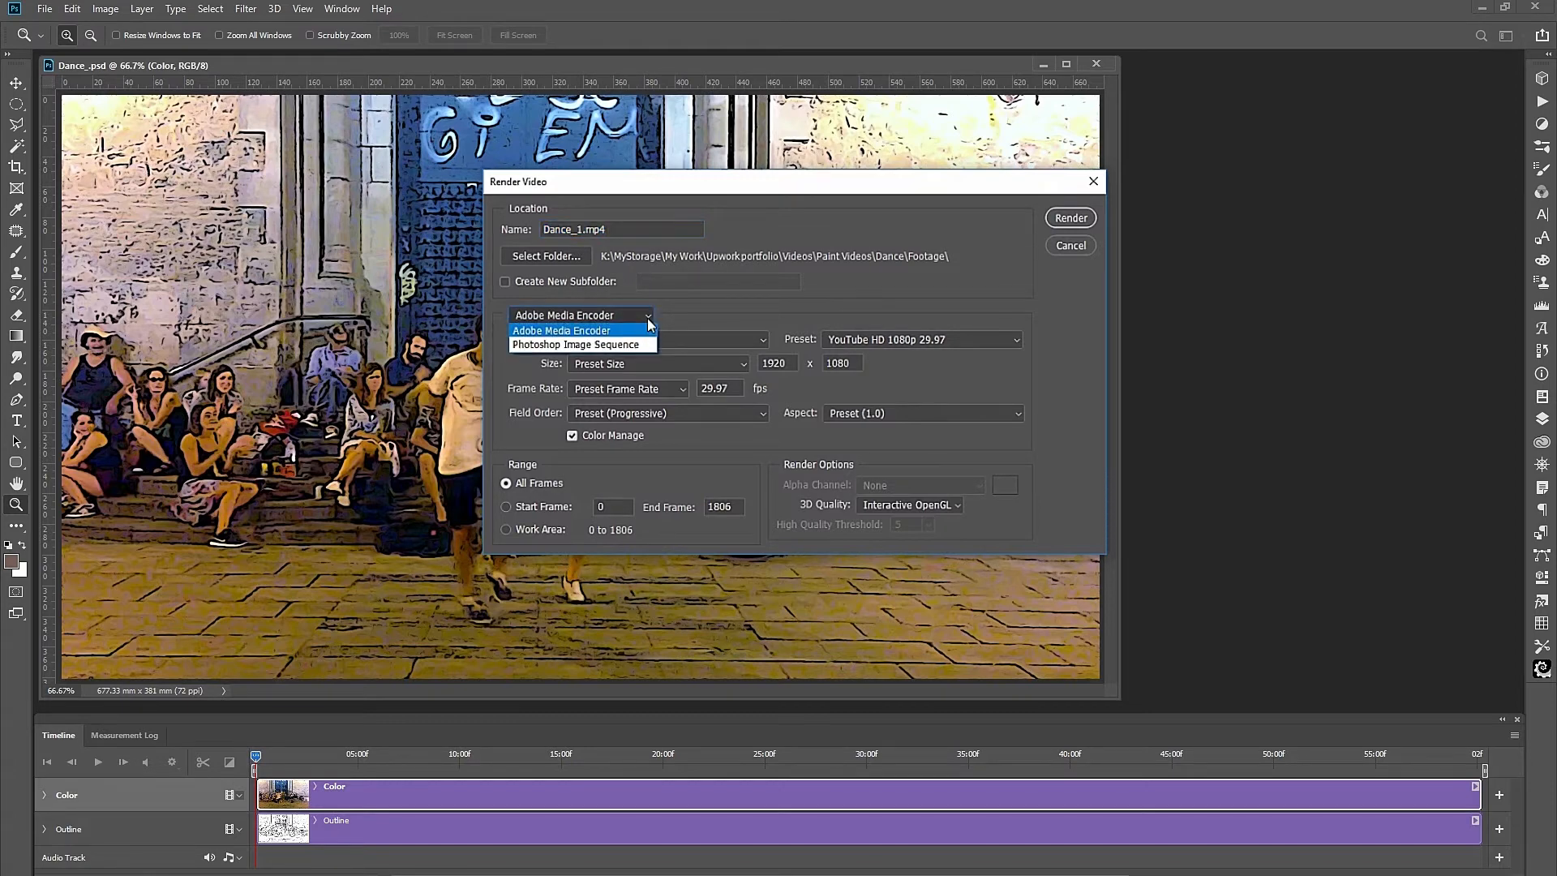
{"action": "left_click", "coordinate": [587, 331]}
{"action": "left_click", "coordinate": [760, 340]}
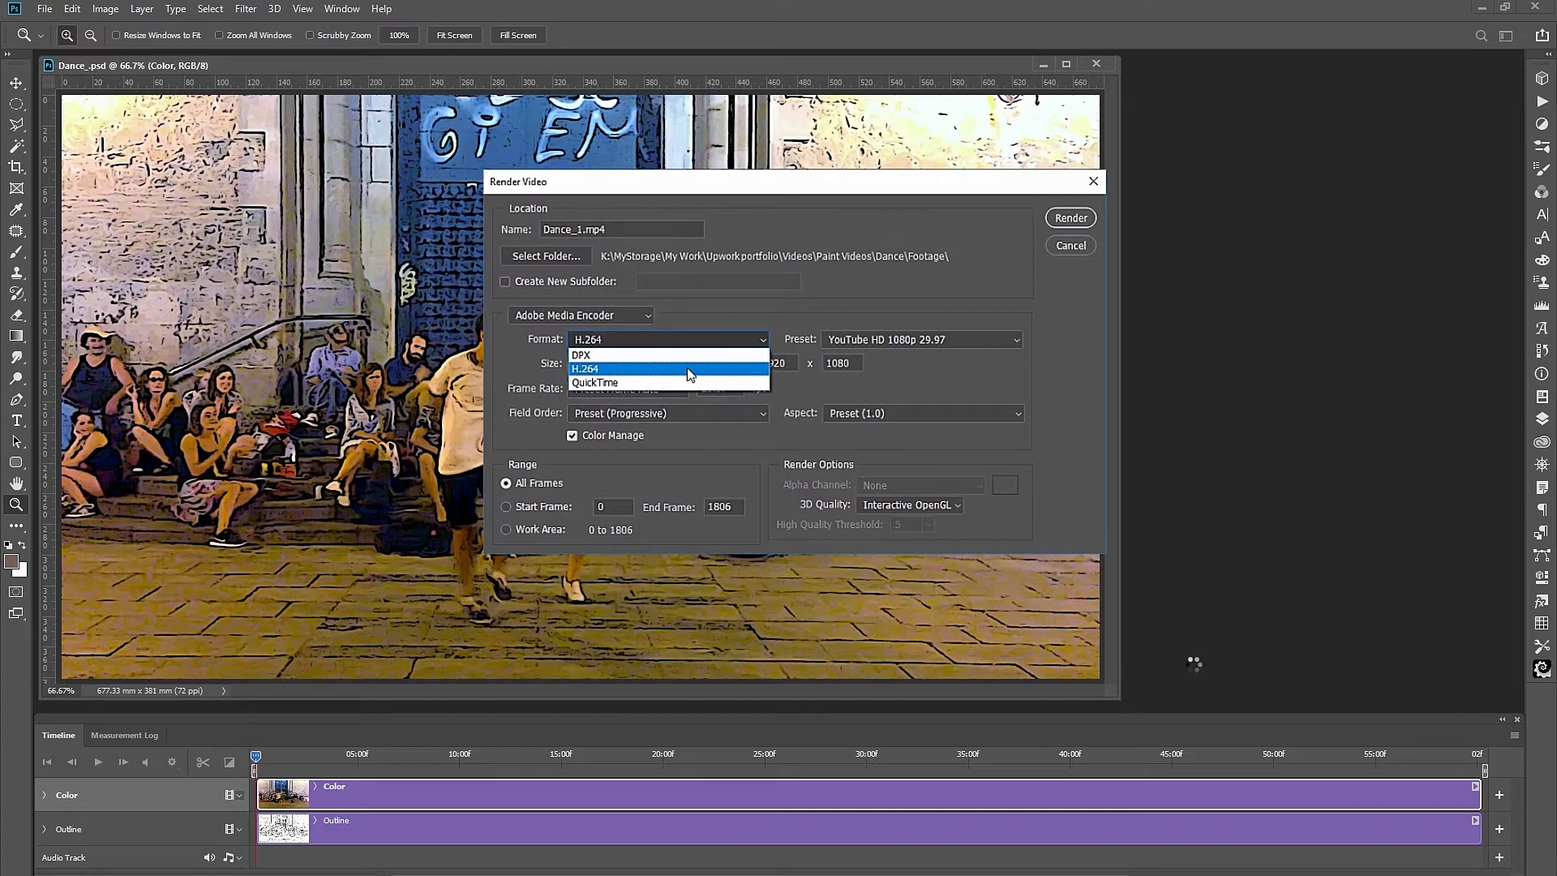
{"action": "left_click", "coordinate": [688, 369]}
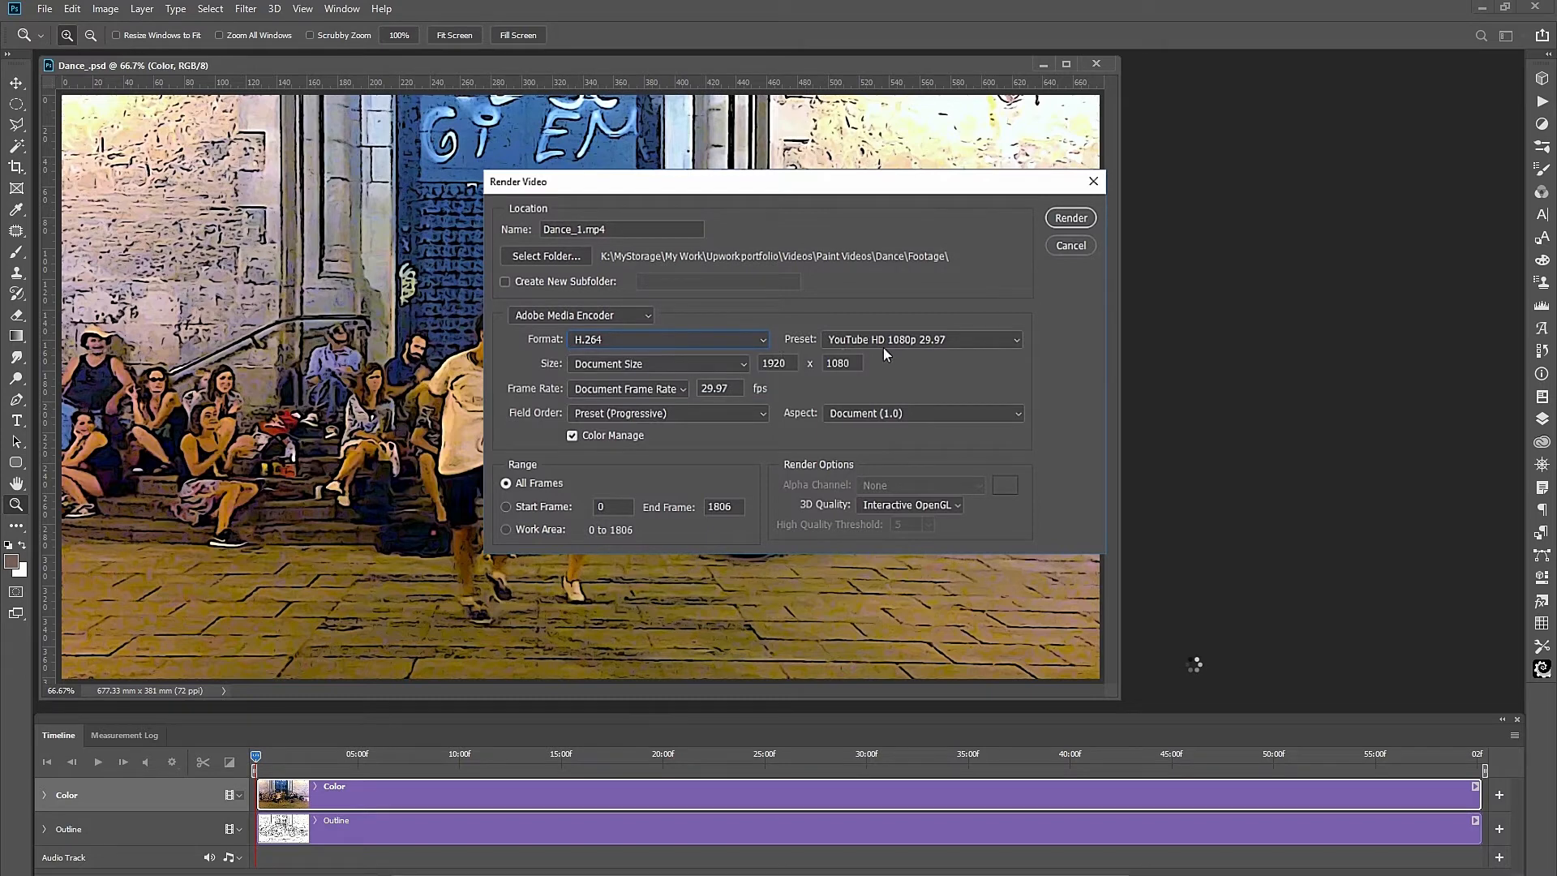
Use the preset's 1920 x 1080 size and 29.97 fps frame rate, then render.
{"action": "left_click", "coordinate": [739, 366]}
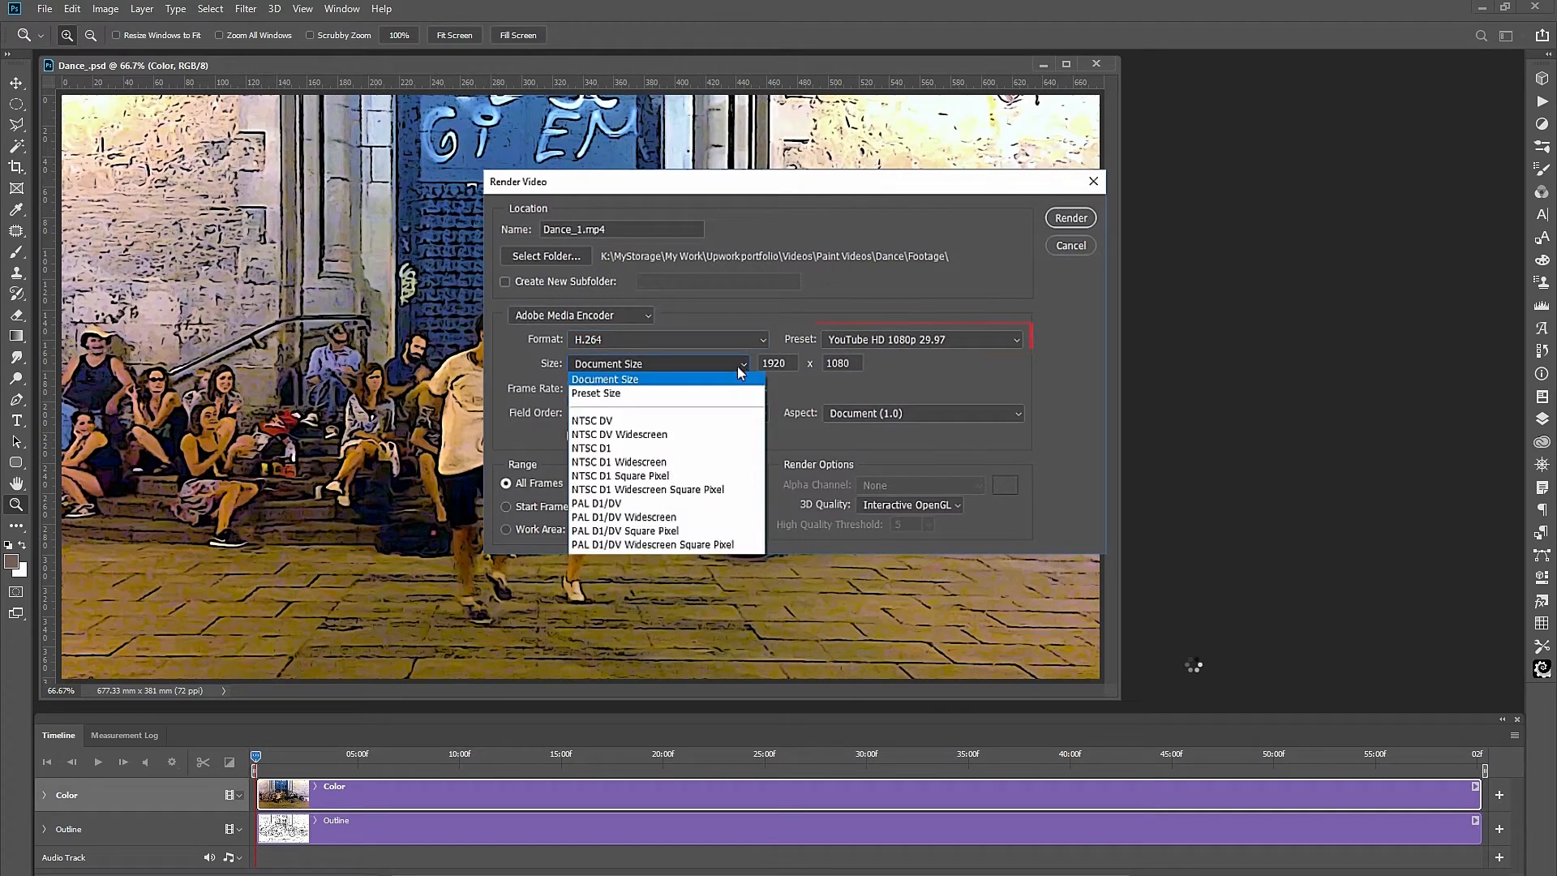
{"action": "left_click", "coordinate": [604, 396]}
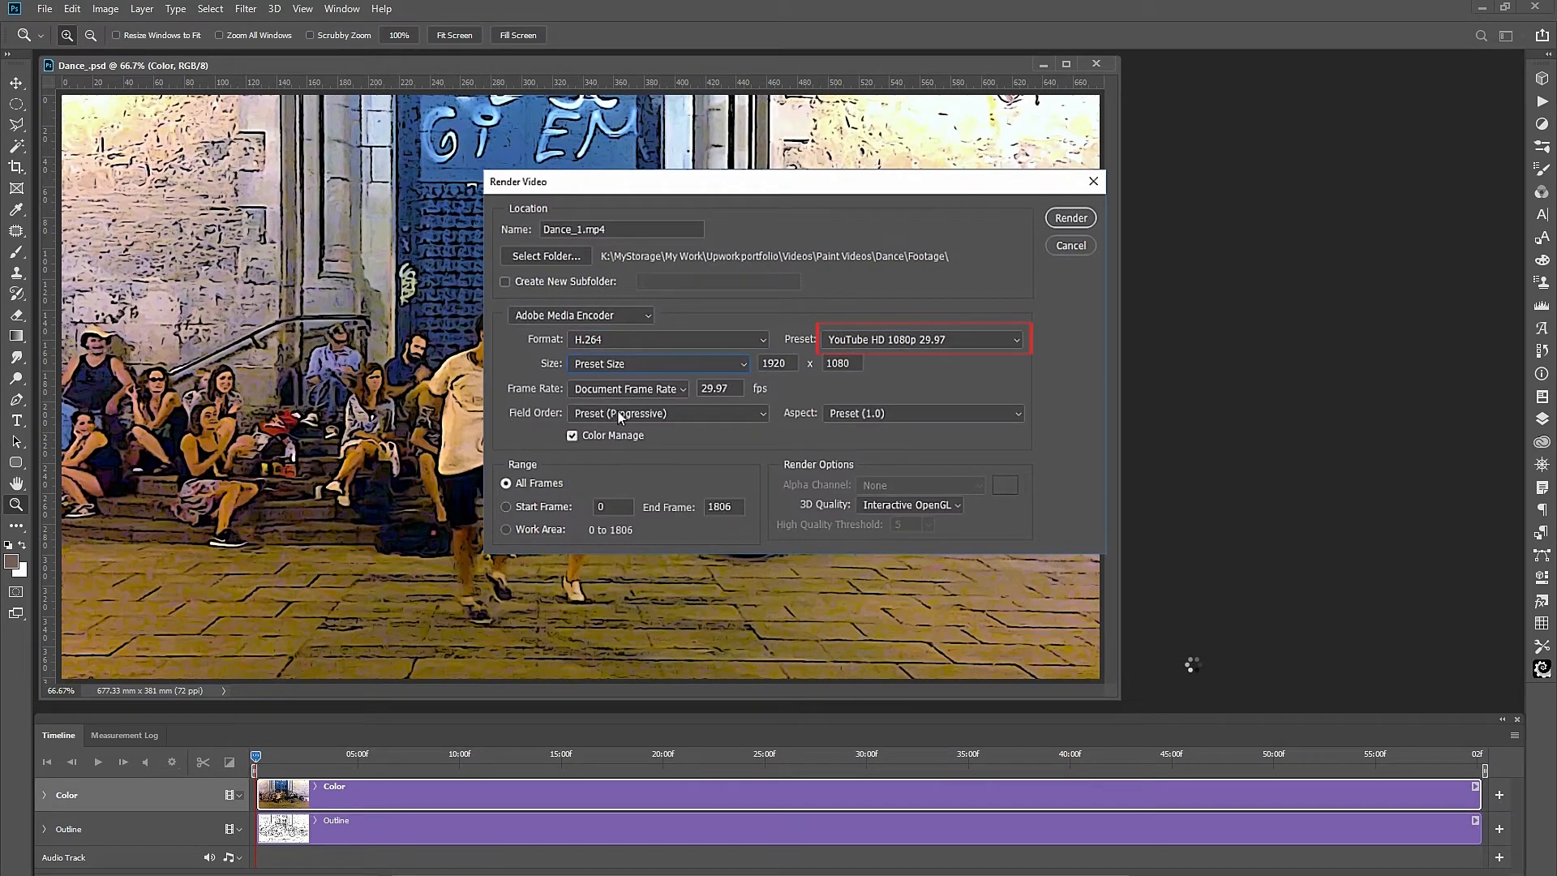
{"action": "left_click", "coordinate": [681, 390]}
{"action": "left_click", "coordinate": [625, 420]}
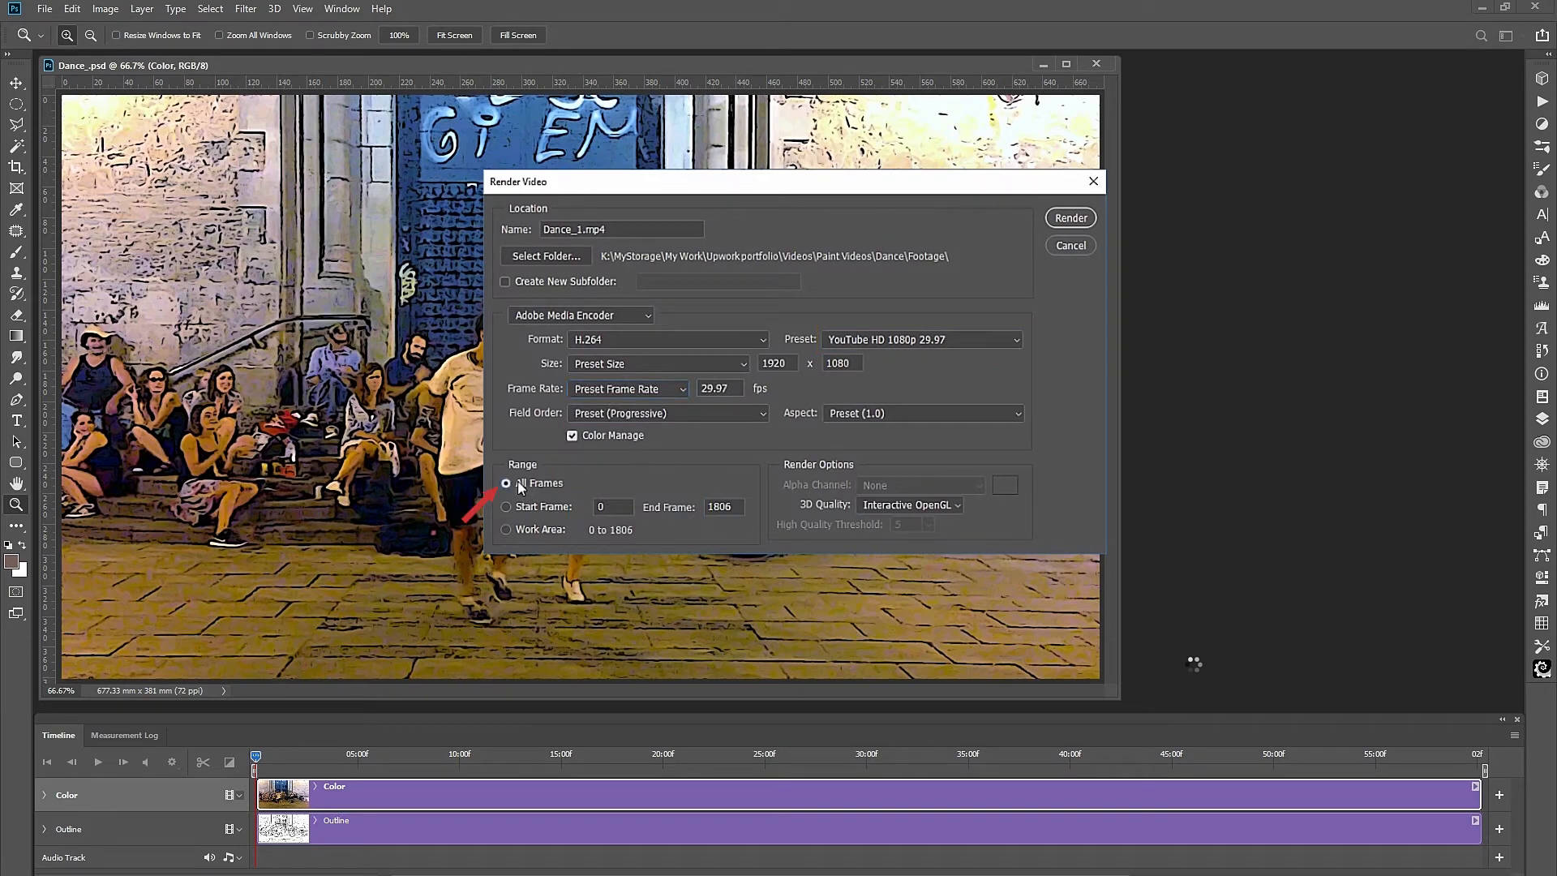
{"action": "left_click", "coordinate": [1070, 217]}
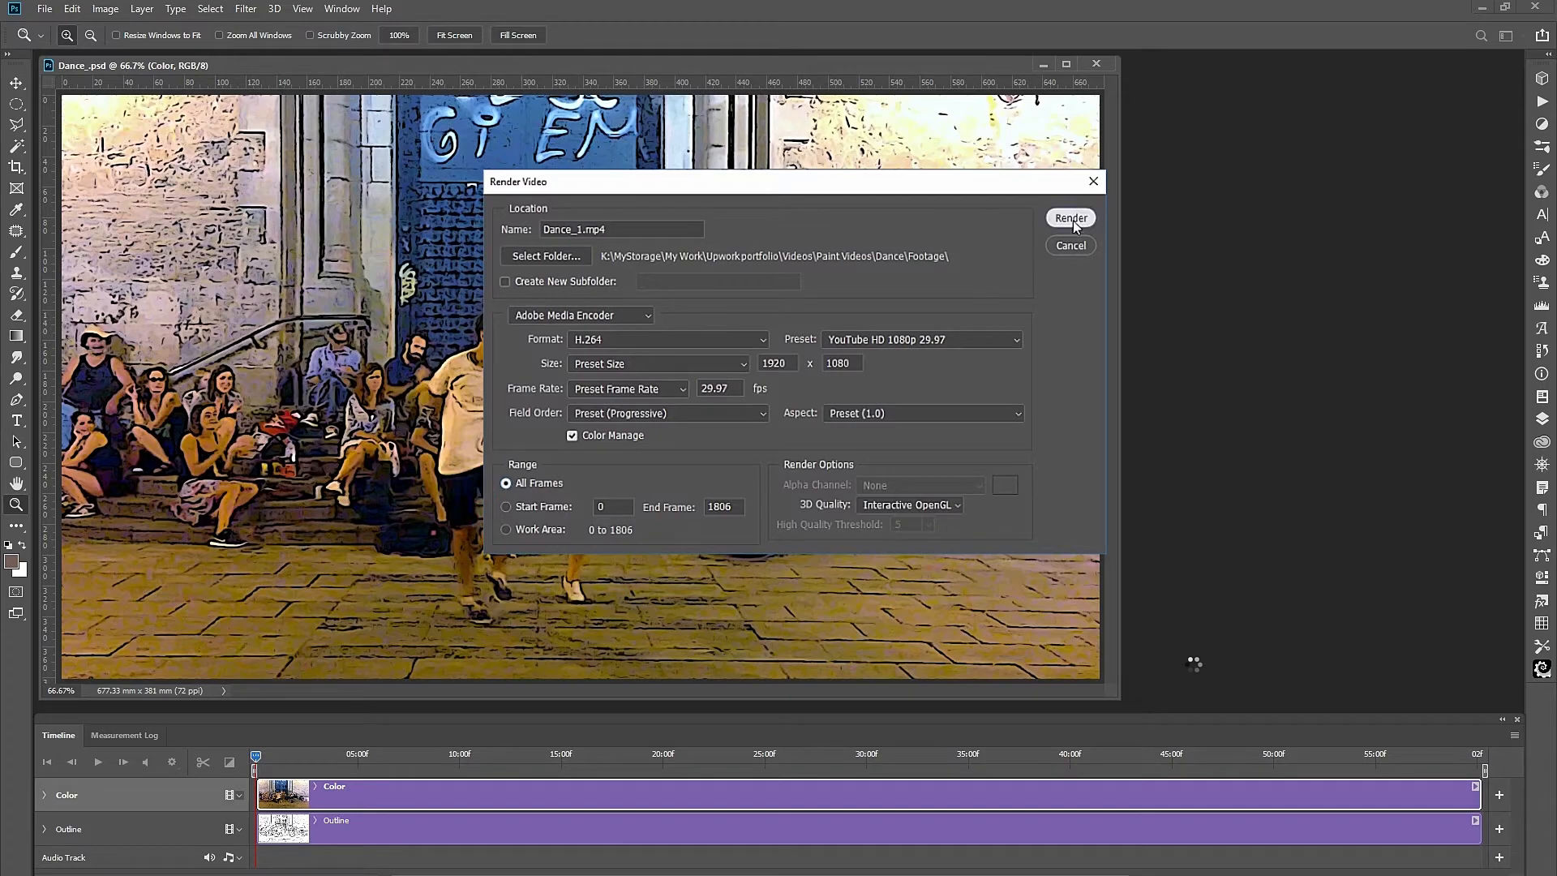